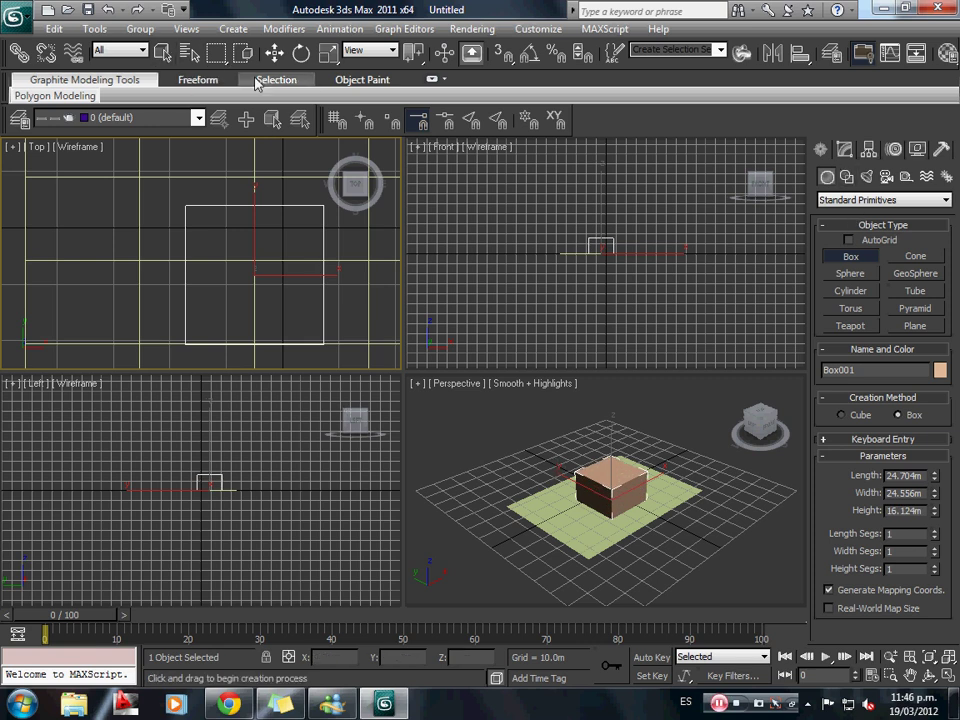
Enlarge the ground plane to a length of about 311 m and a width of about 262 m.
click(168, 60)
click(651, 500)
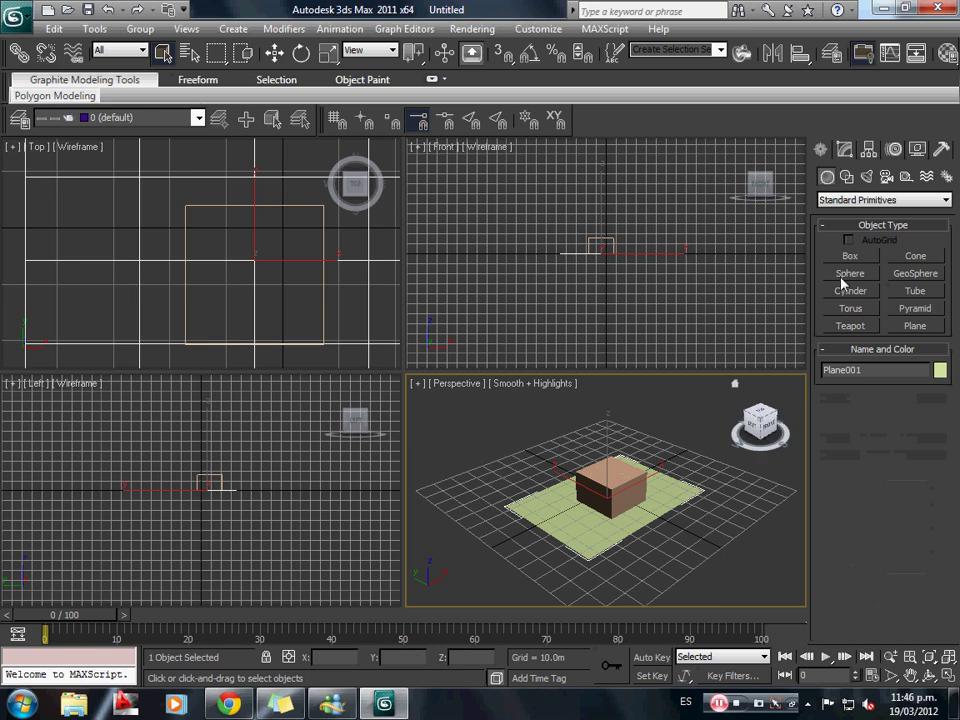
click(850, 148)
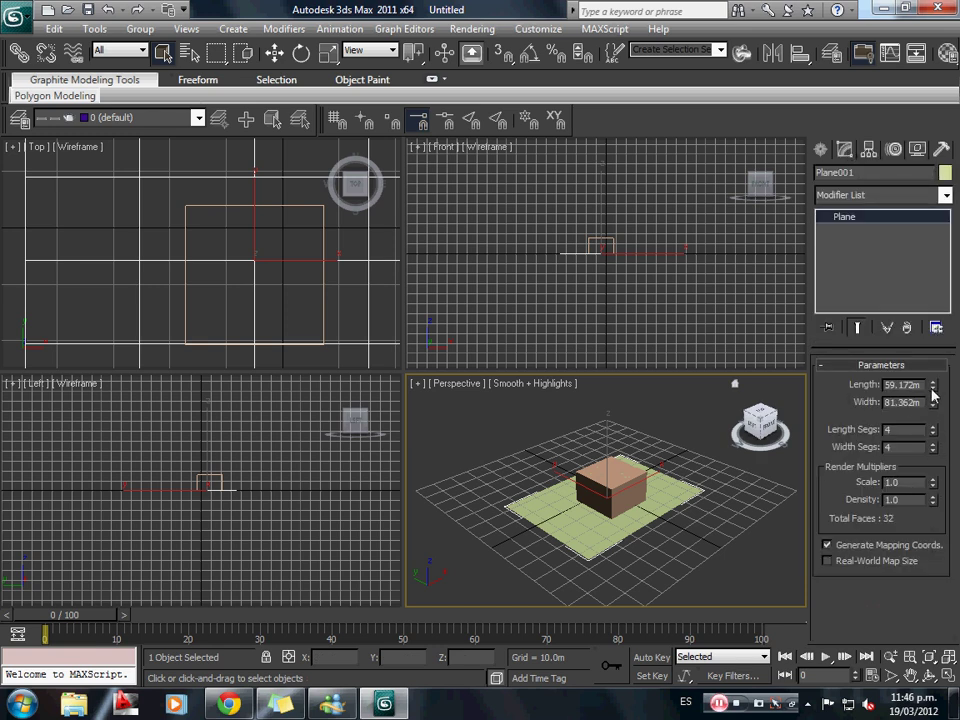
drag(931, 389, 912, 157)
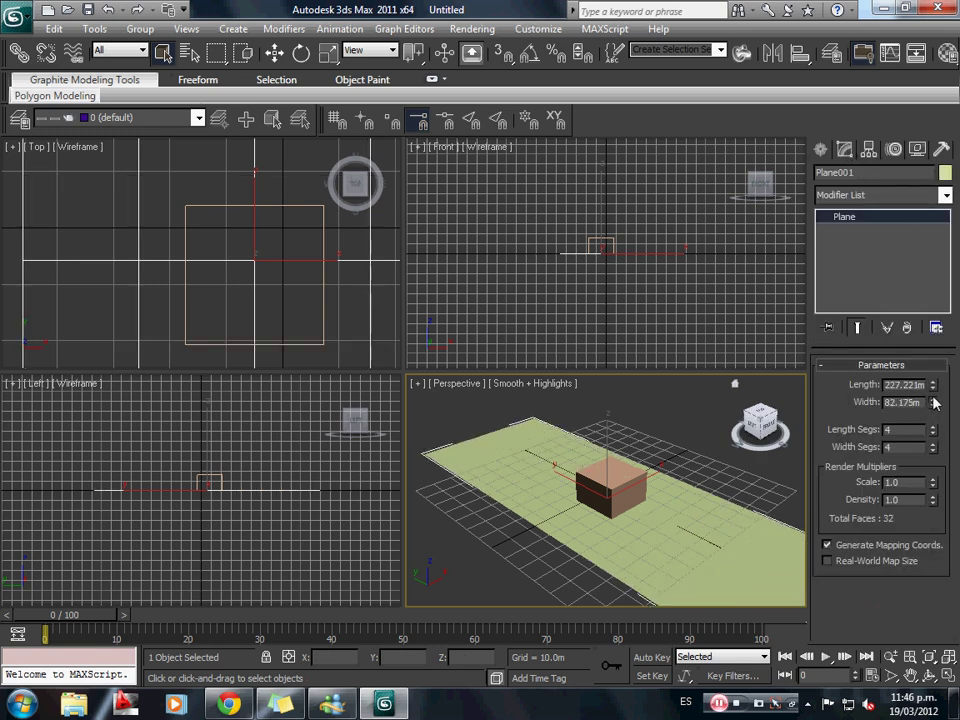
drag(933, 408, 916, 222)
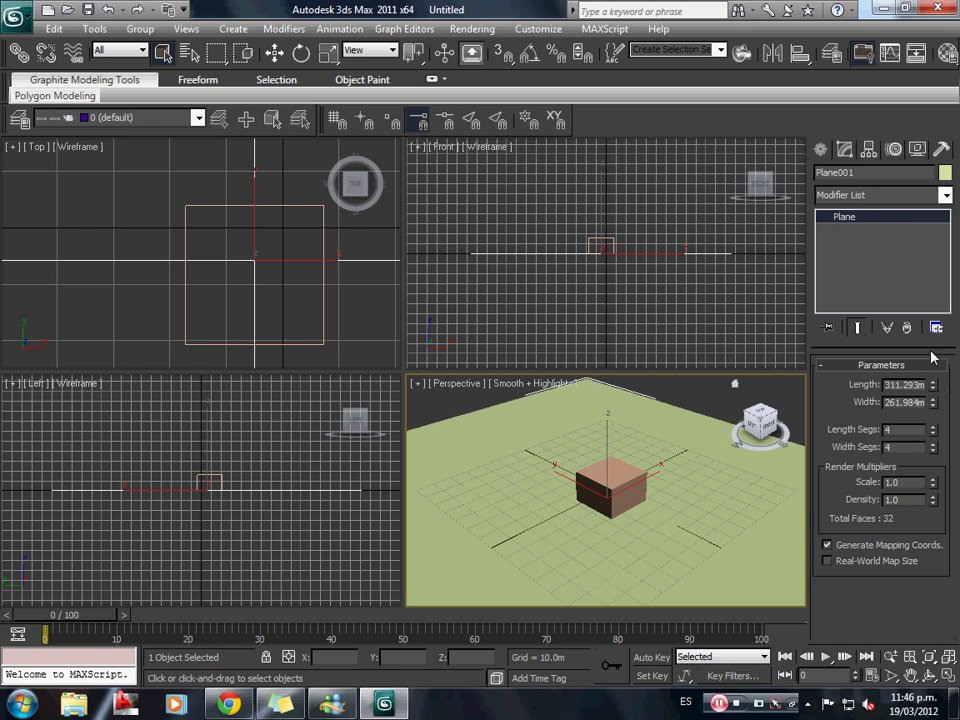
Resize the box on the plane to 10 m in length, width and height.
click(617, 479)
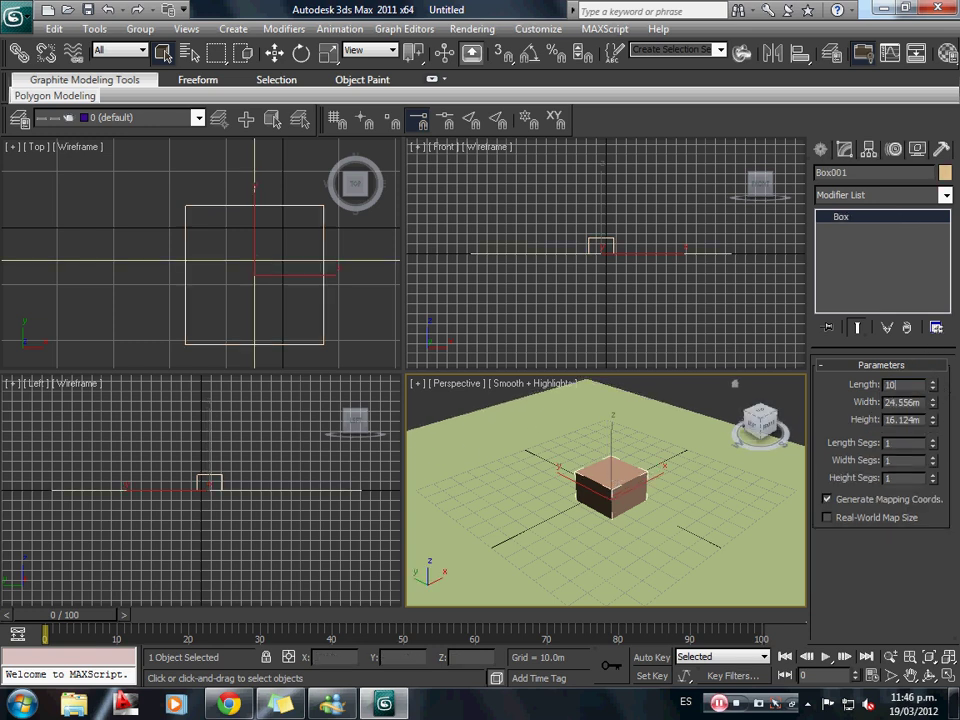
key(Tab)
text(10)
key(Tab)
key(Return)
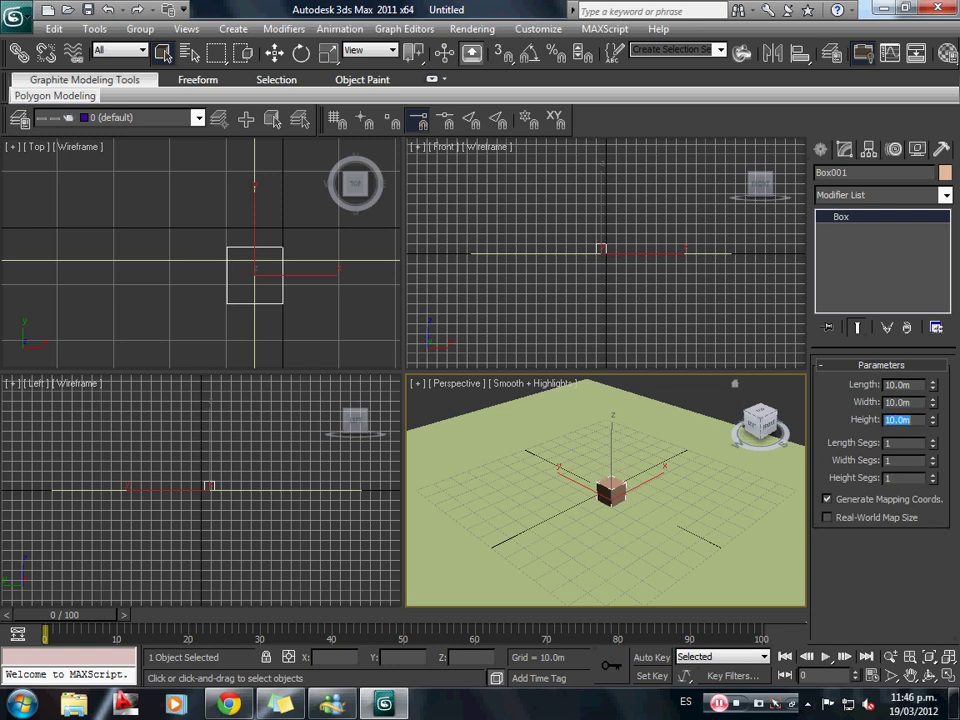
scroll(639, 557, up, 10)
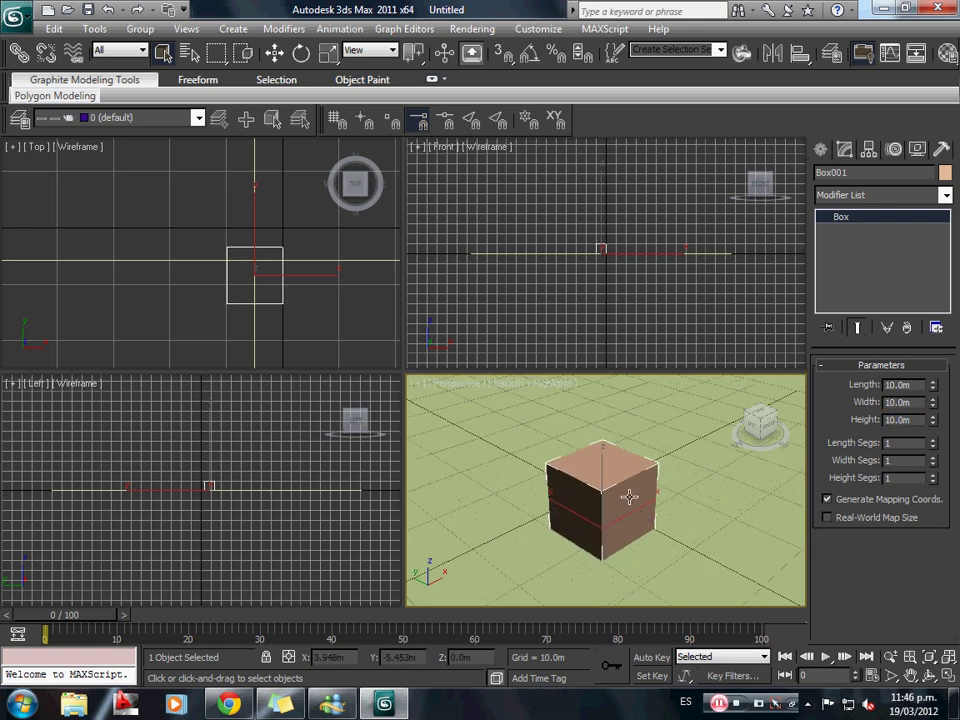
scroll(538, 487, down, 5)
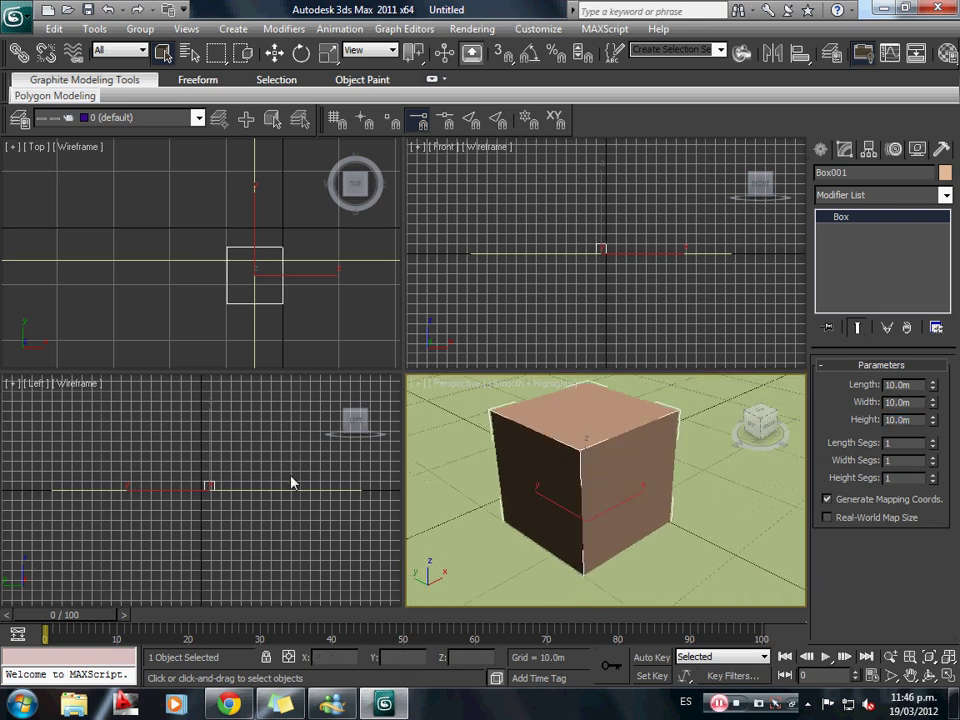
Switch to Windows Explorer and open Externo (H:) > Galeria 3d max > Materiales__Vrayos > Materiales Vray > Arquitectura > 0 - Ejemplos.
click(74, 704)
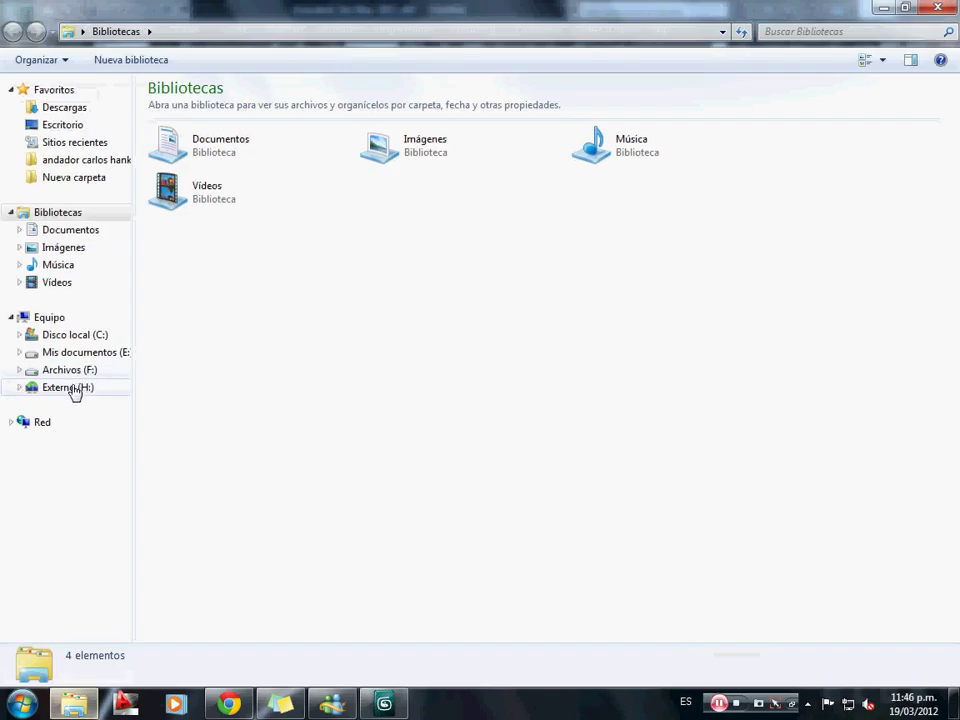
click(70, 387)
click(281, 336)
scroll(300, 336, down, 12)
click(214, 105)
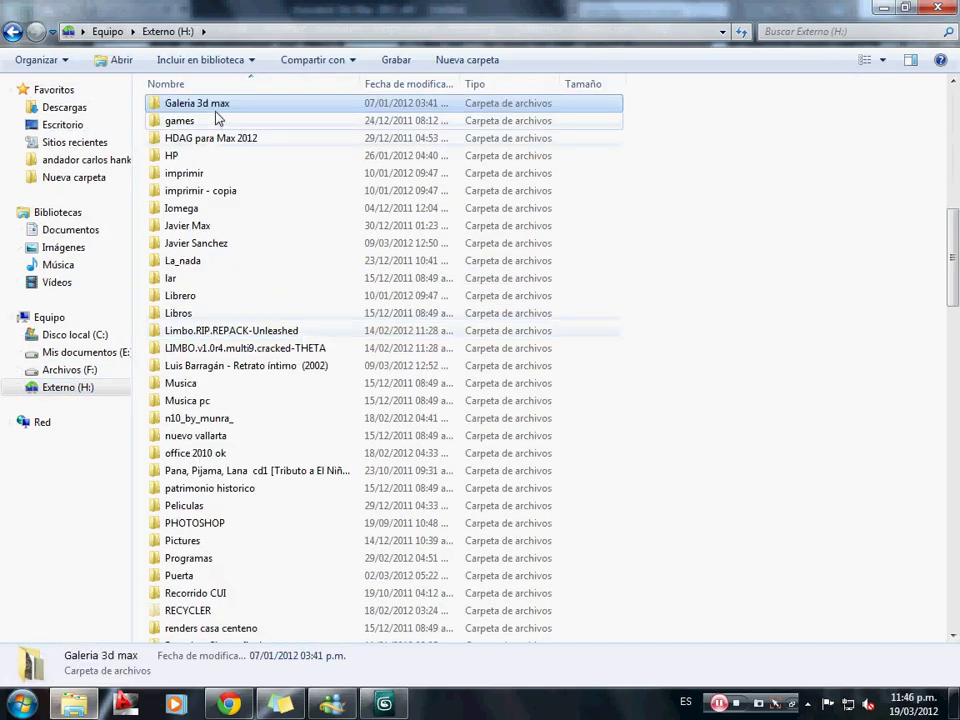
double_click(216, 106)
double_click(210, 159)
click(221, 112)
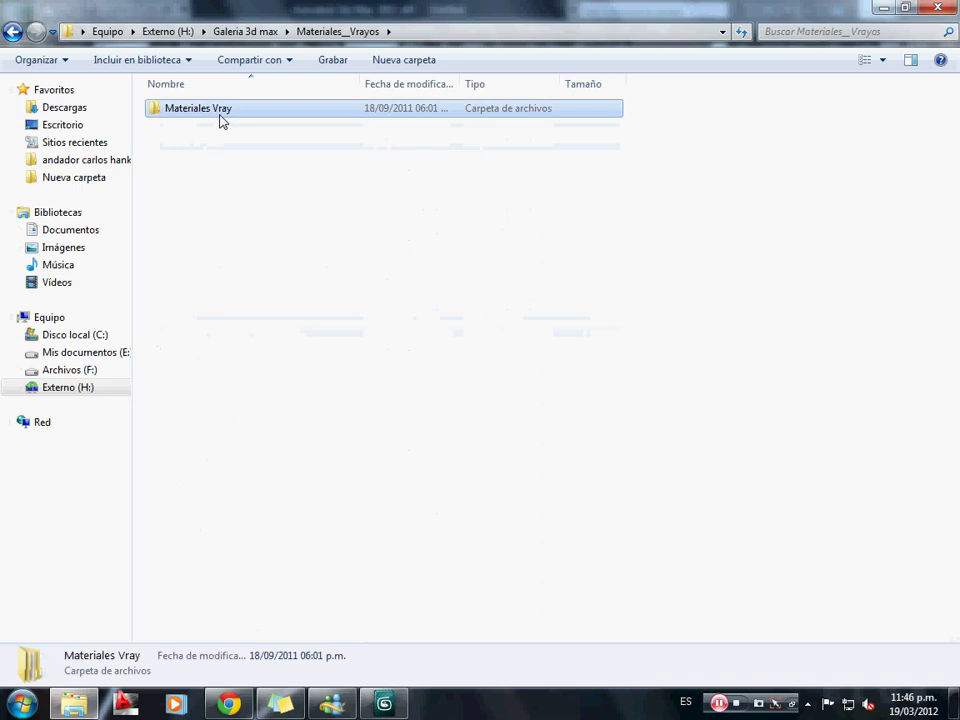
double_click(221, 113)
double_click(221, 108)
double_click(175, 108)
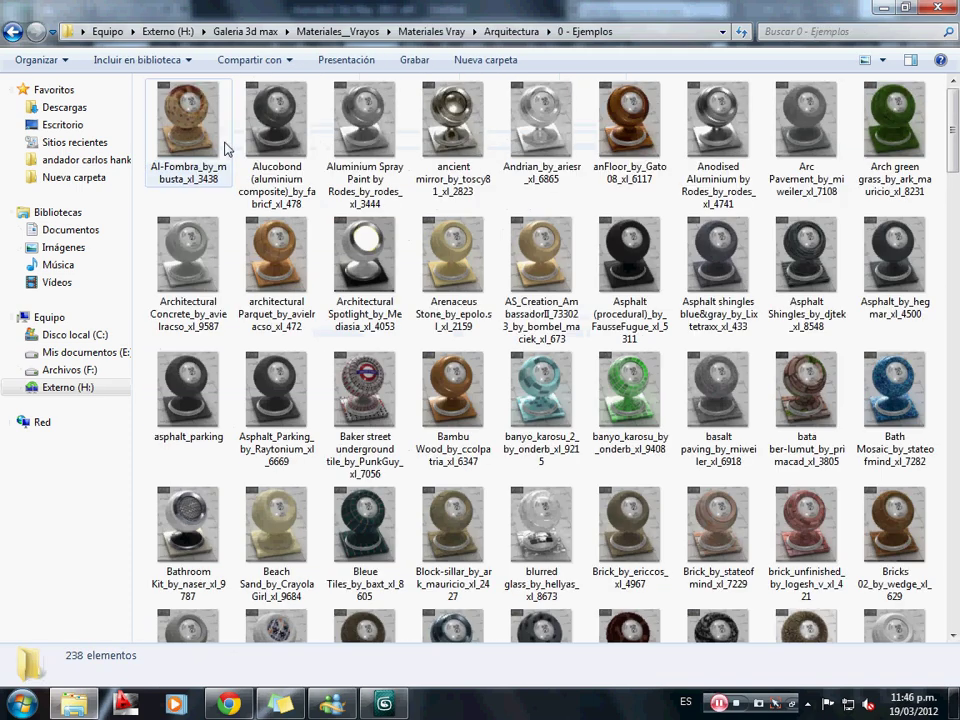
Examine the V-Ray material preview images in sequence, from Al-Fombra to circular pavement, and return to 3ds Max.
click(193, 127)
double_click(193, 127)
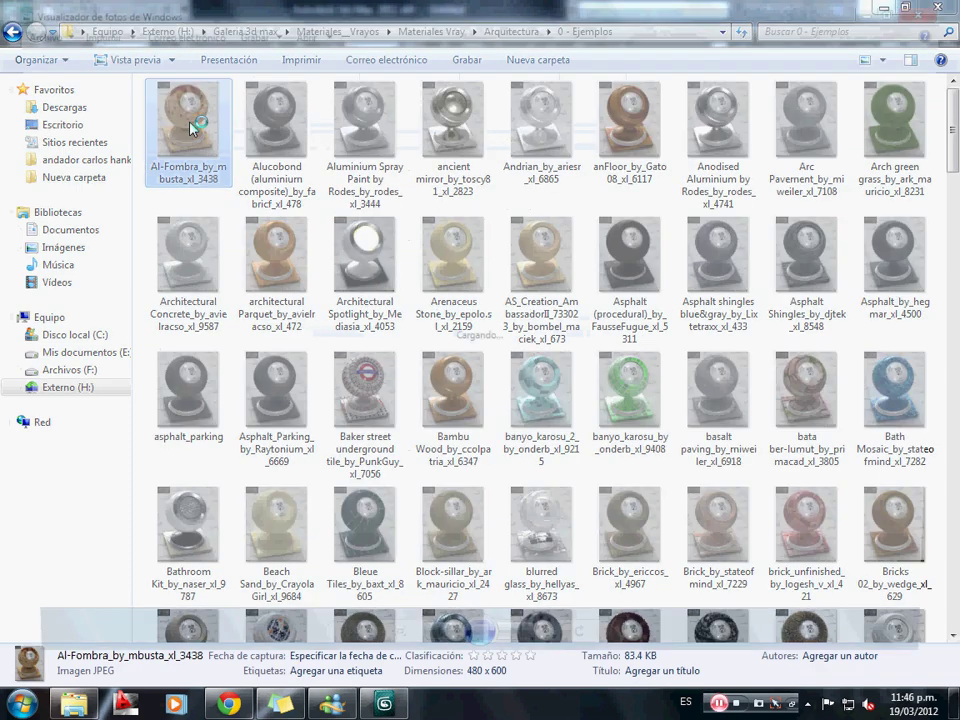
key(Right)
key(Right)
key(Right)
key(Right)
key(Right)
key(Right)
key(Right)
key(Right)
key(Right)
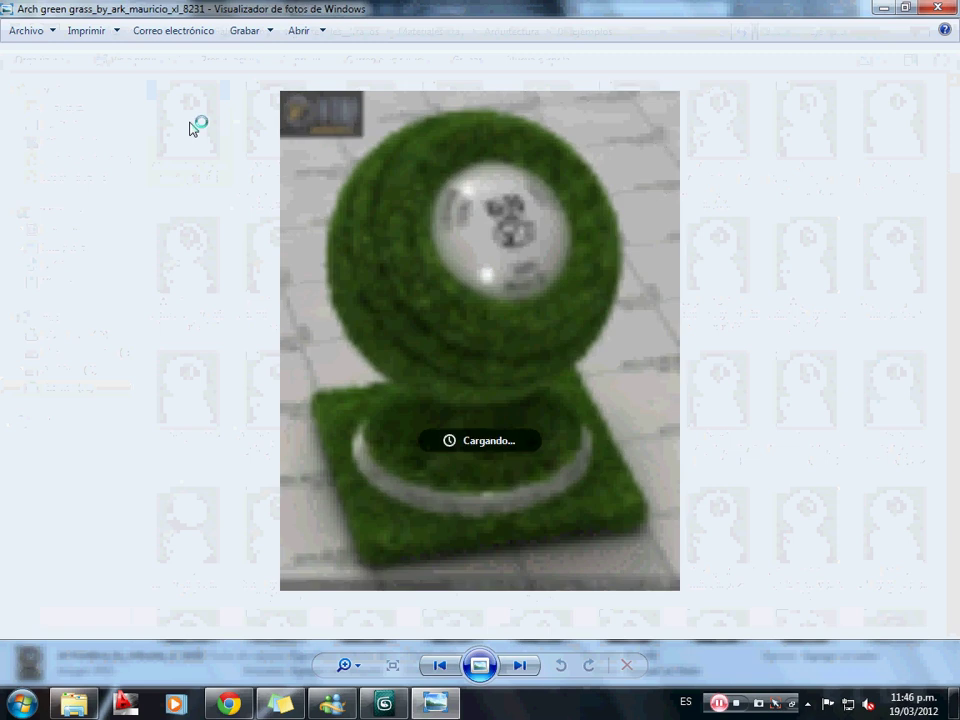
key(Right)
key(Right)
key(Right)
key(Right)
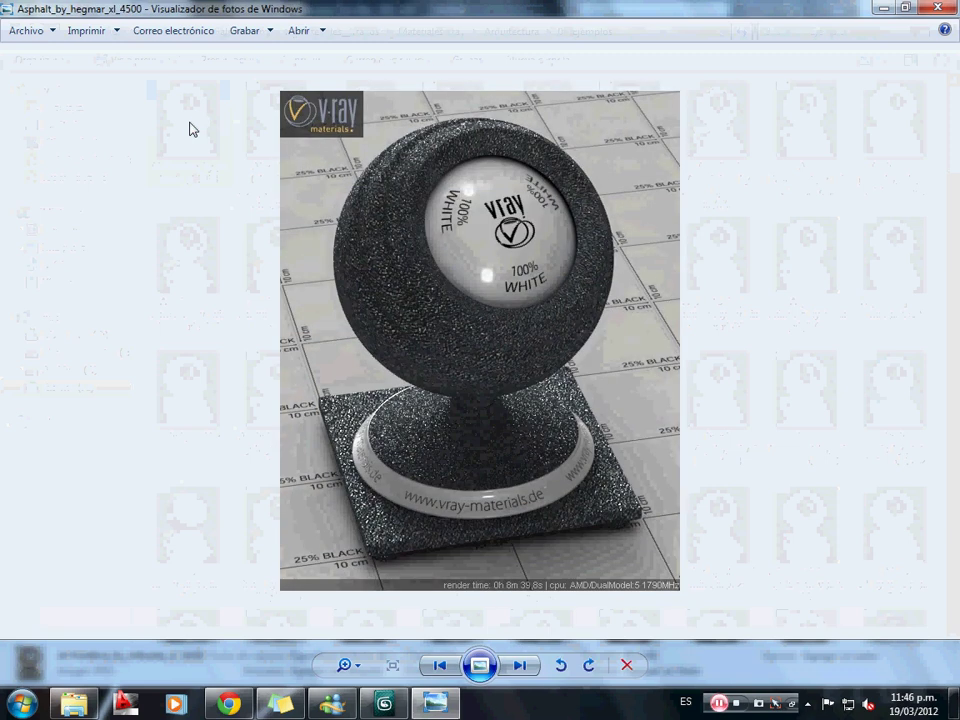
key(Right)
key(Right)
key(Right)
key(Right)
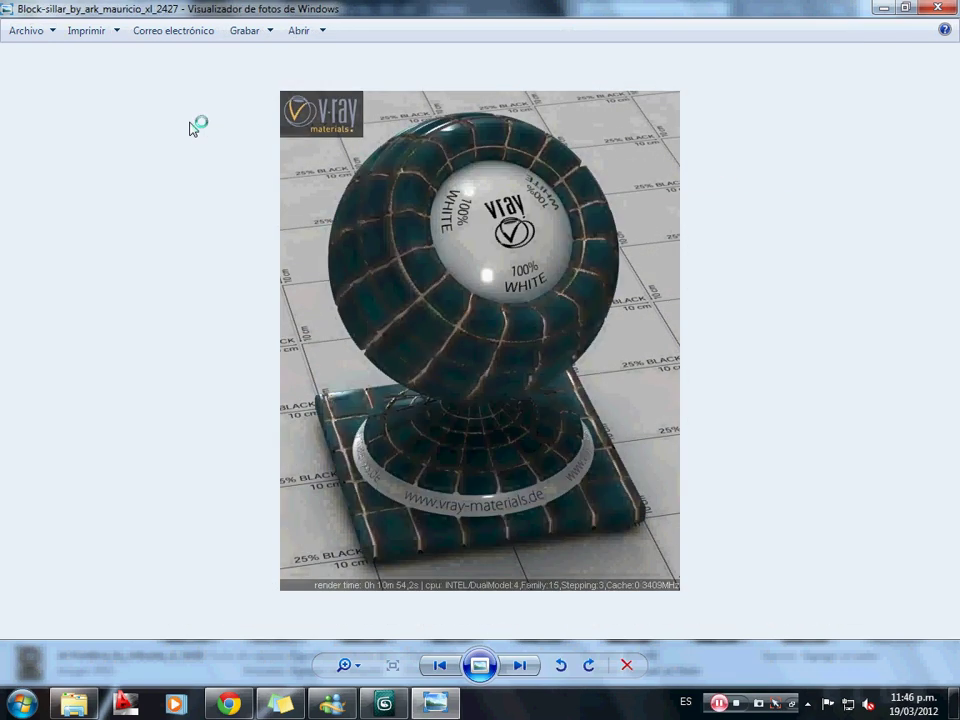
key(Right)
key(Right)
key(Right)
key(Right)
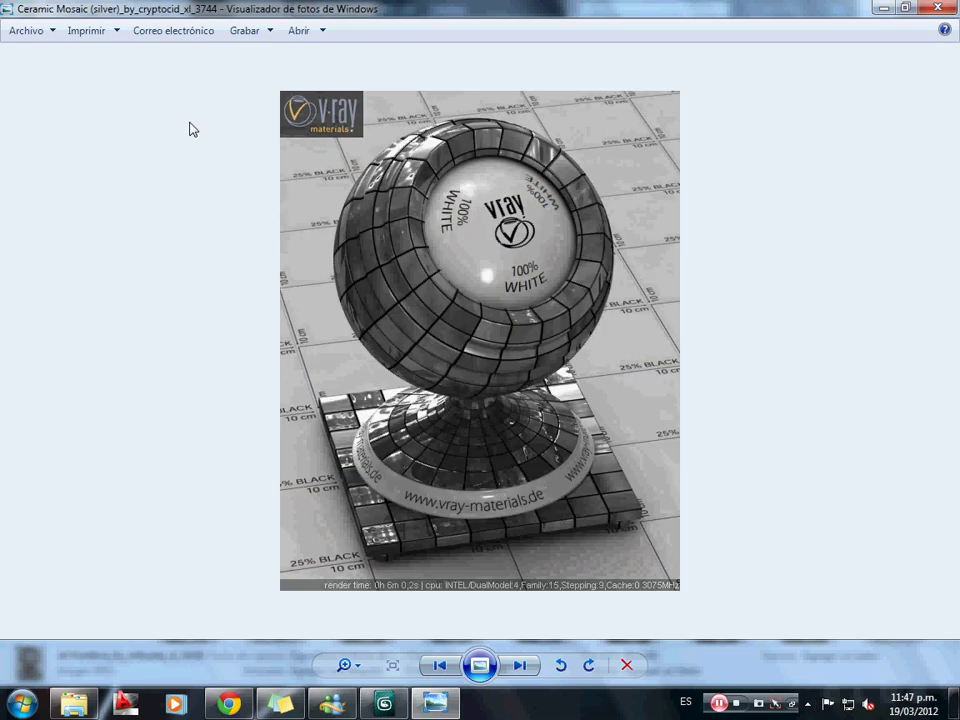
key(Right)
key(Right)
key(Right)
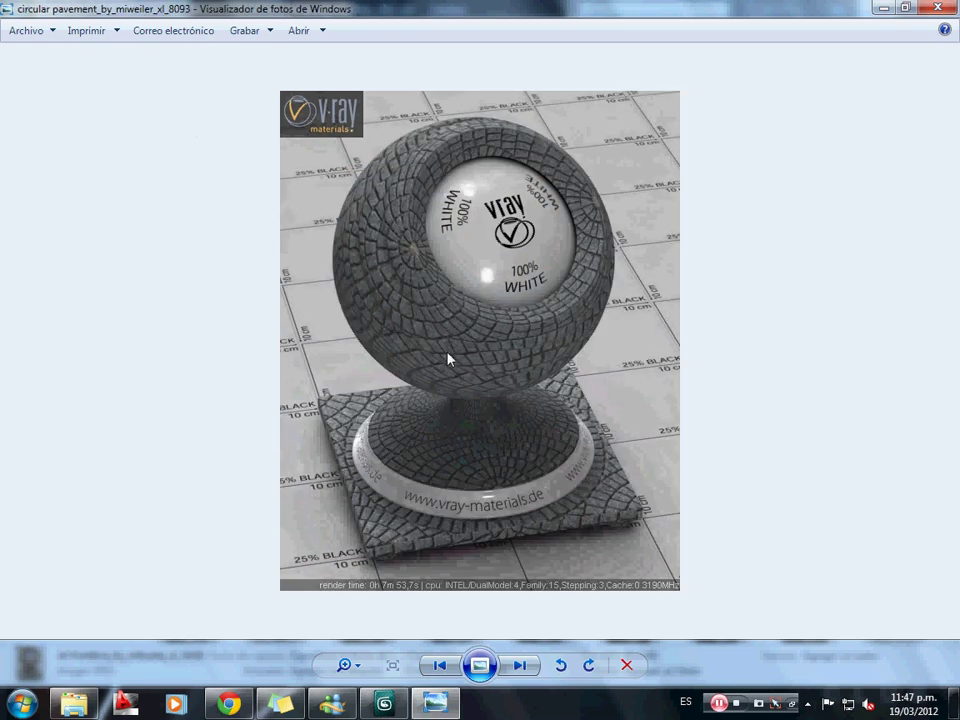
click(879, 14)
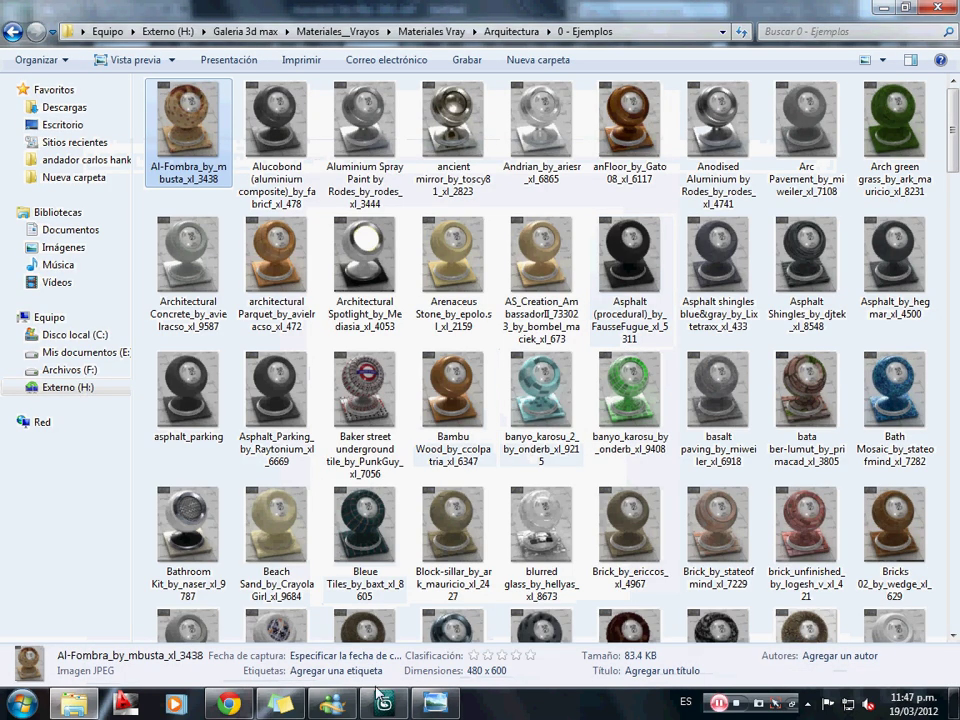
click(879, 10)
Open the Material Editor.
middle_drag(638, 476, 600, 465)
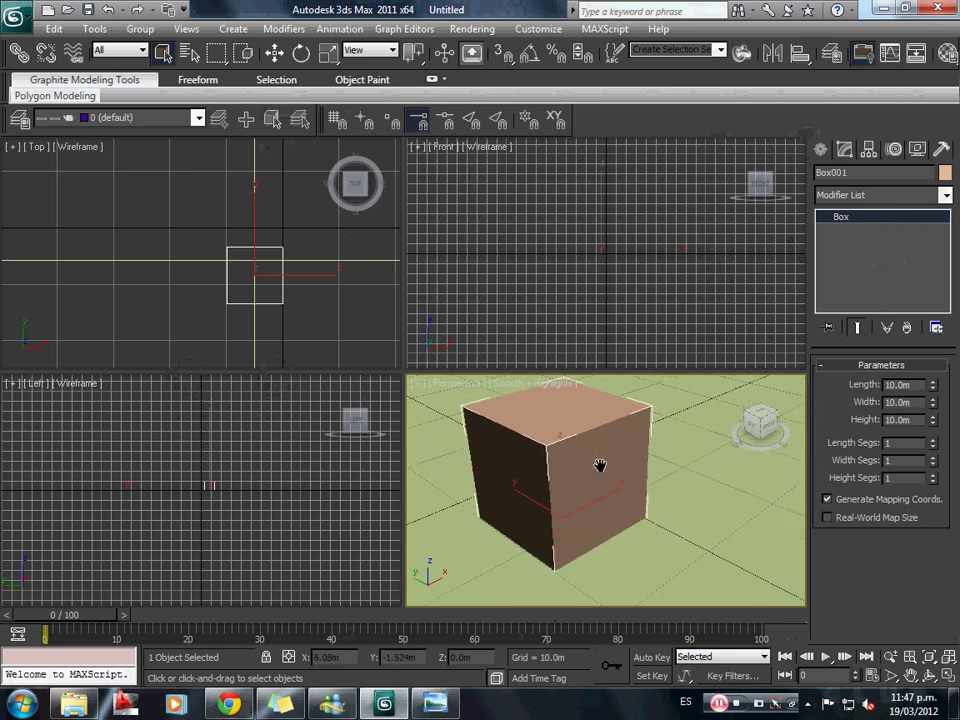
scroll(600, 465, down, 3)
key(m)
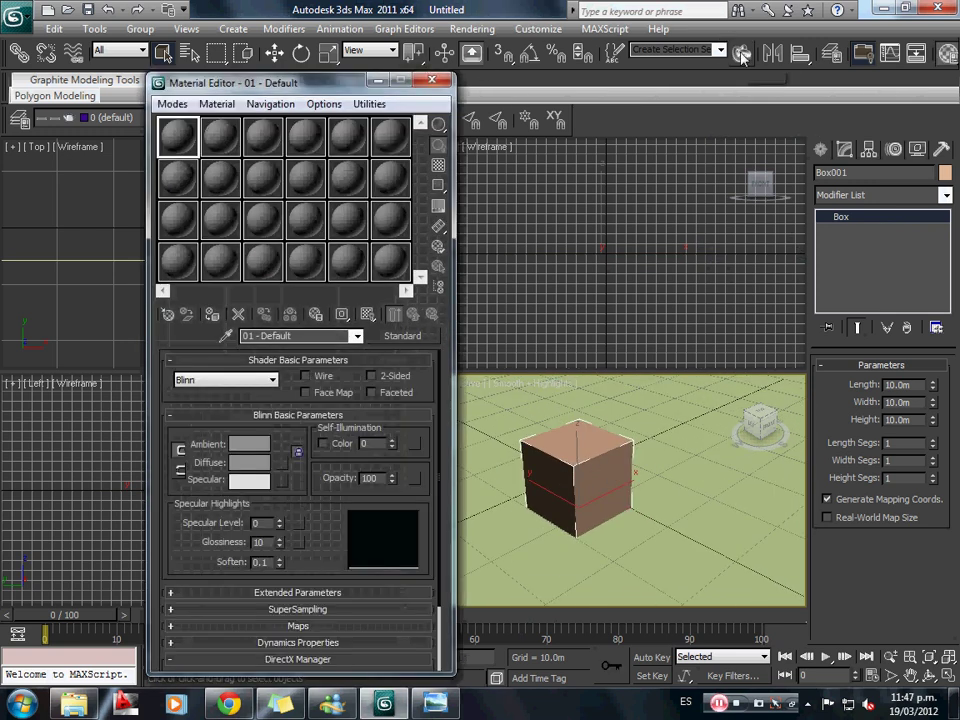
Launch the SR 0.99 render script, switching the renderer to V-Ray, and change its gamma mode to user.
click(471, 28)
click(639, 36)
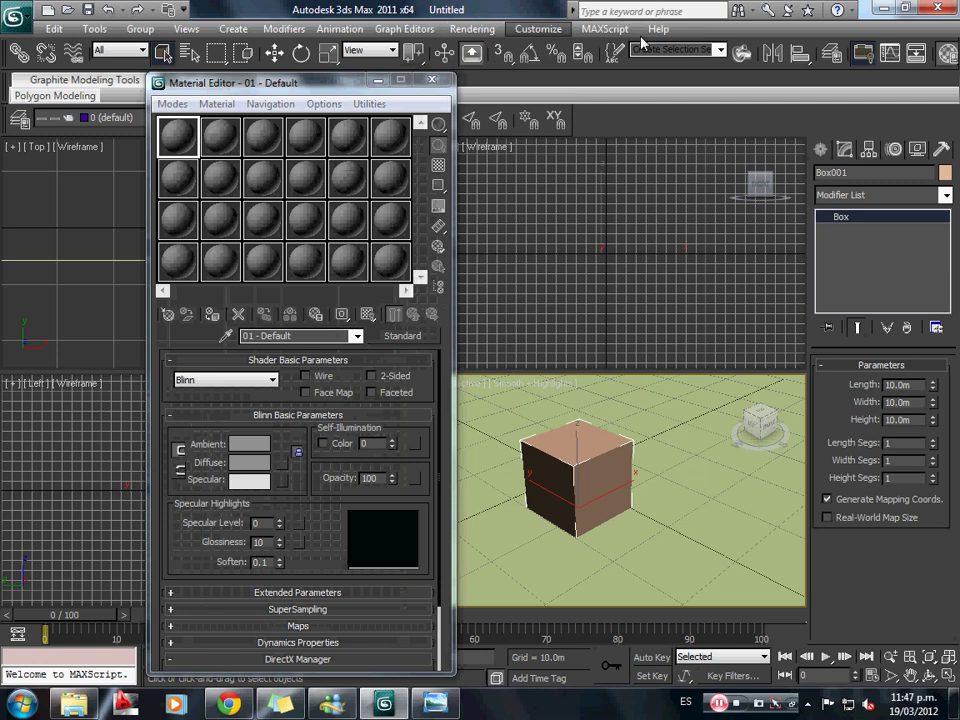
click(748, 60)
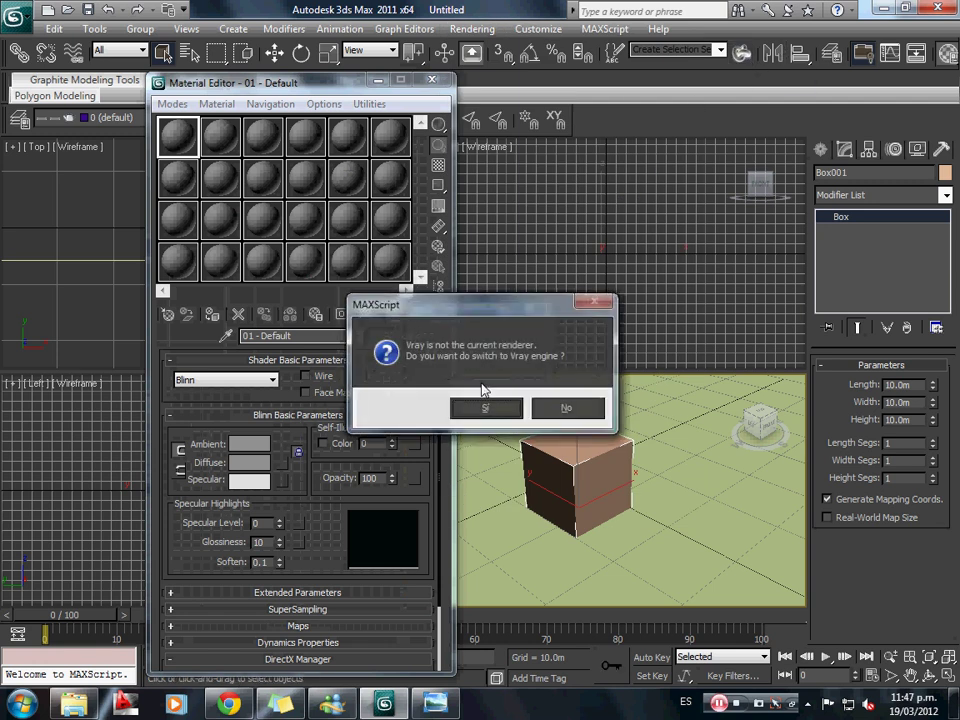
click(487, 400)
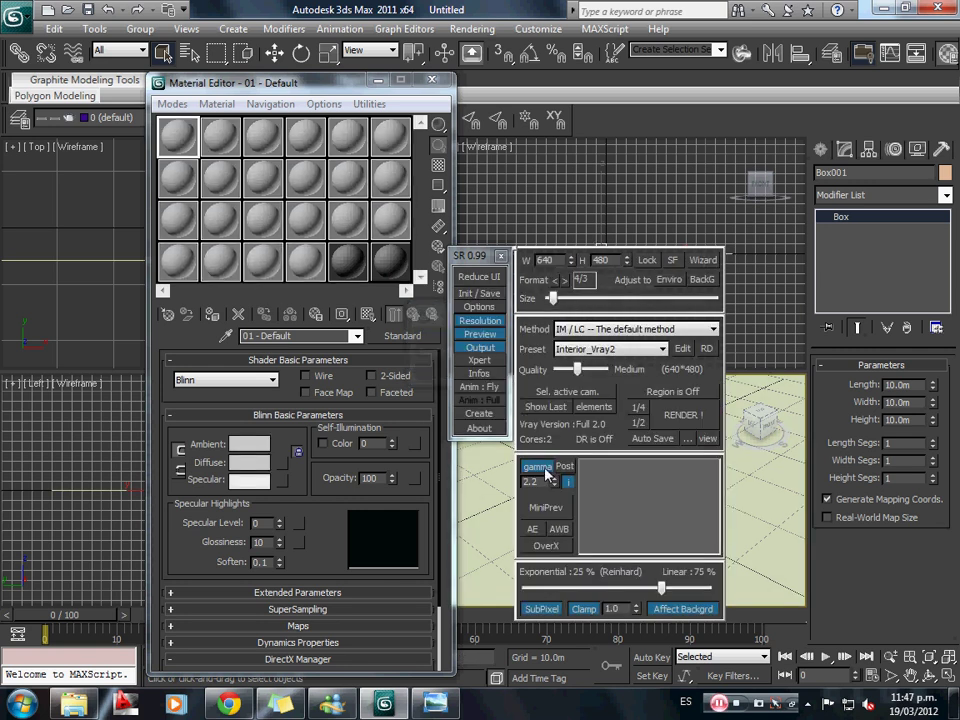
click(566, 482)
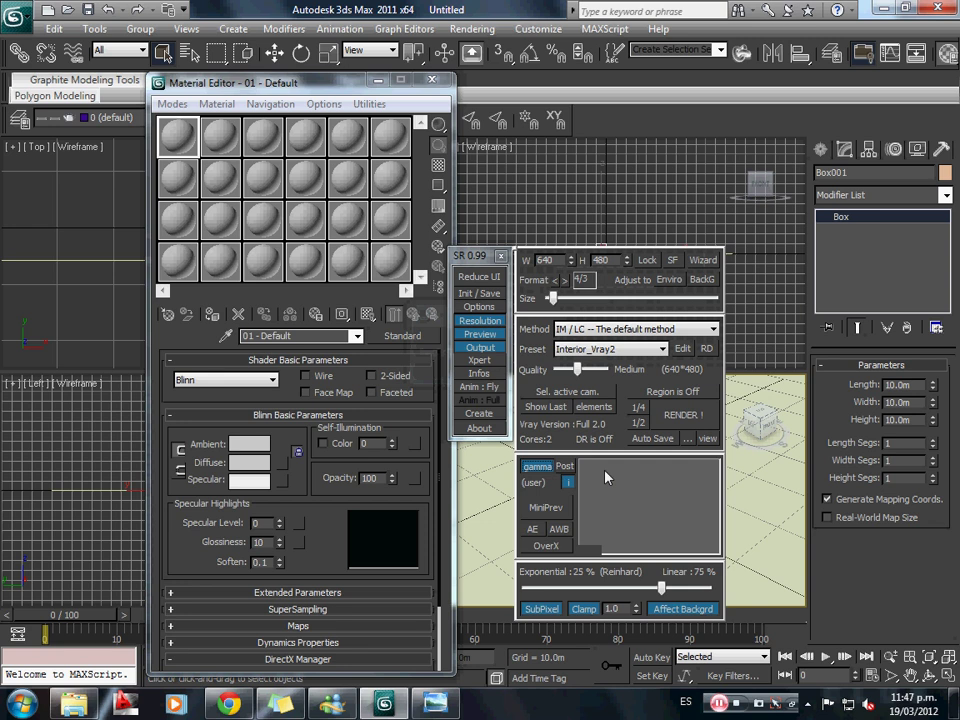
click(483, 279)
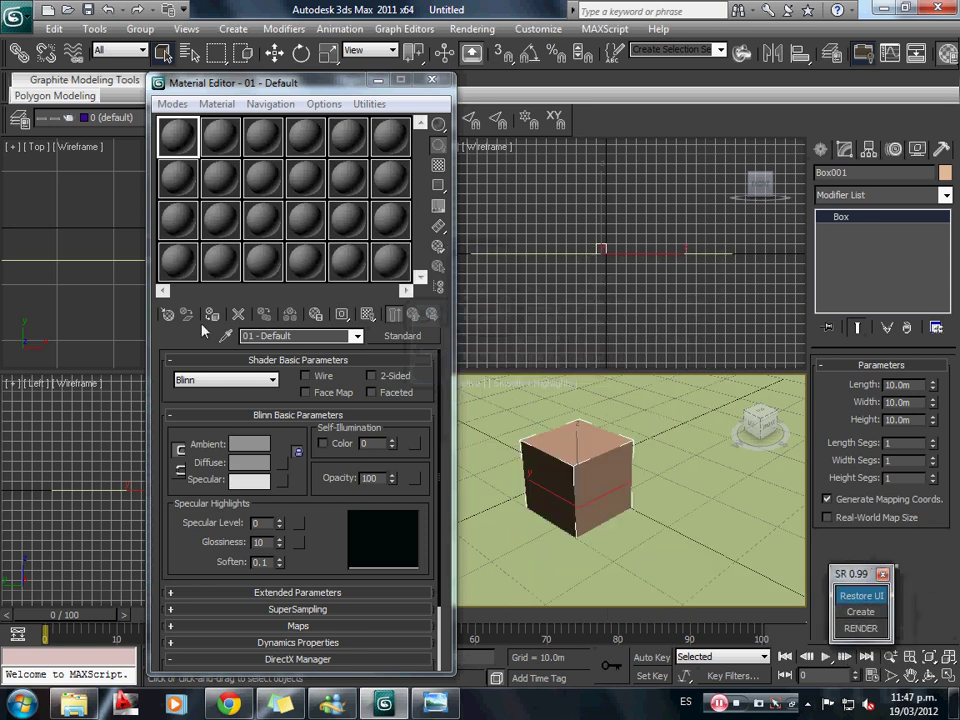
Start importing a material library for the first sample slot of the bottom row (19 - Default).
click(182, 264)
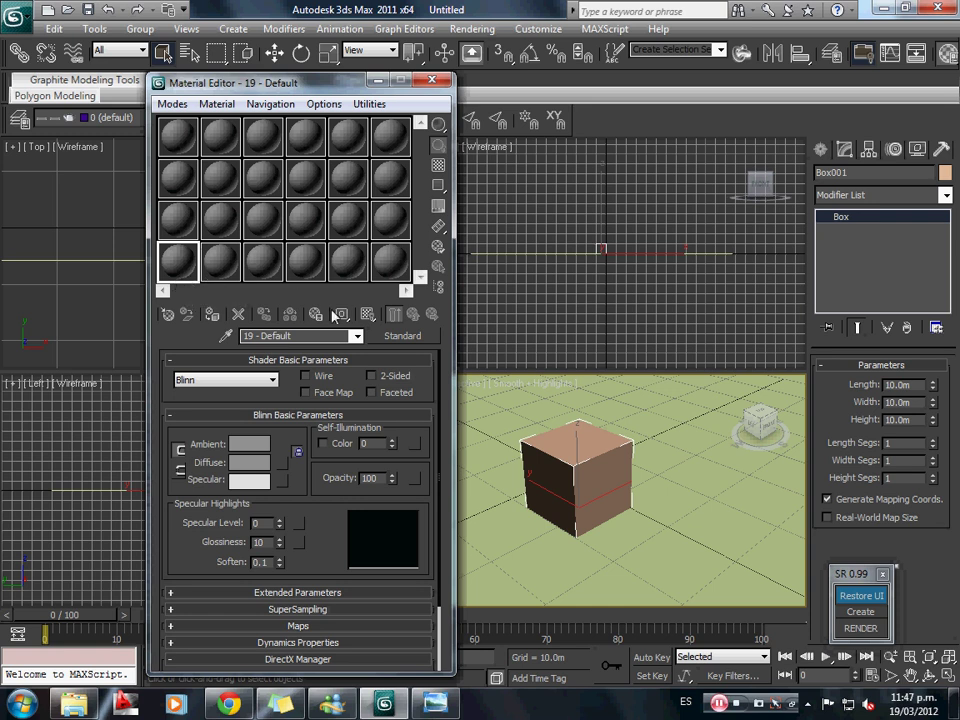
click(404, 336)
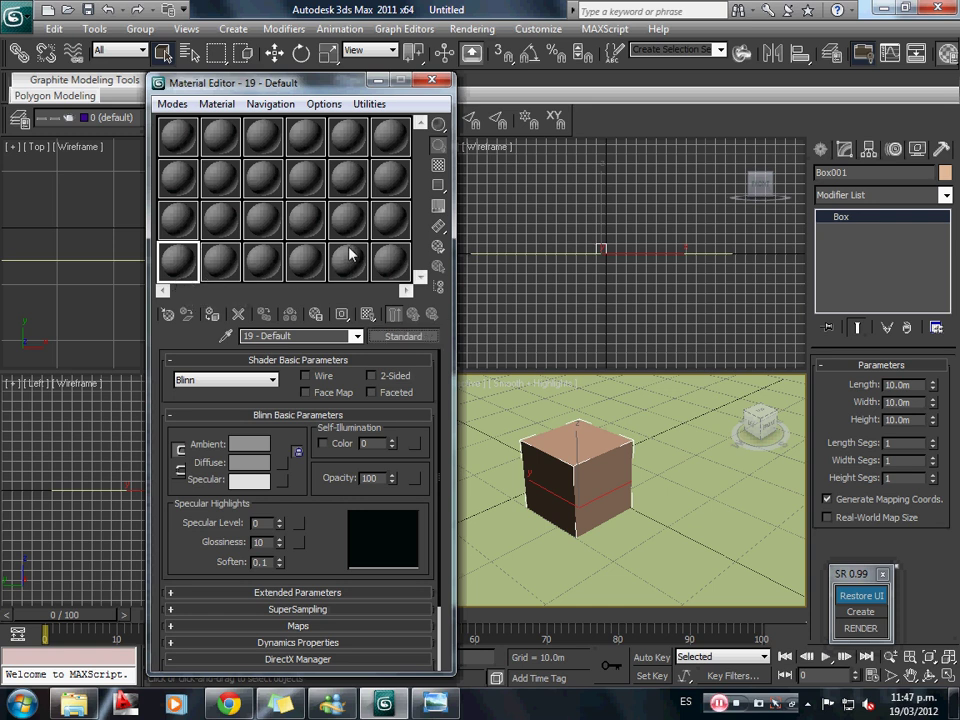
click(290, 102)
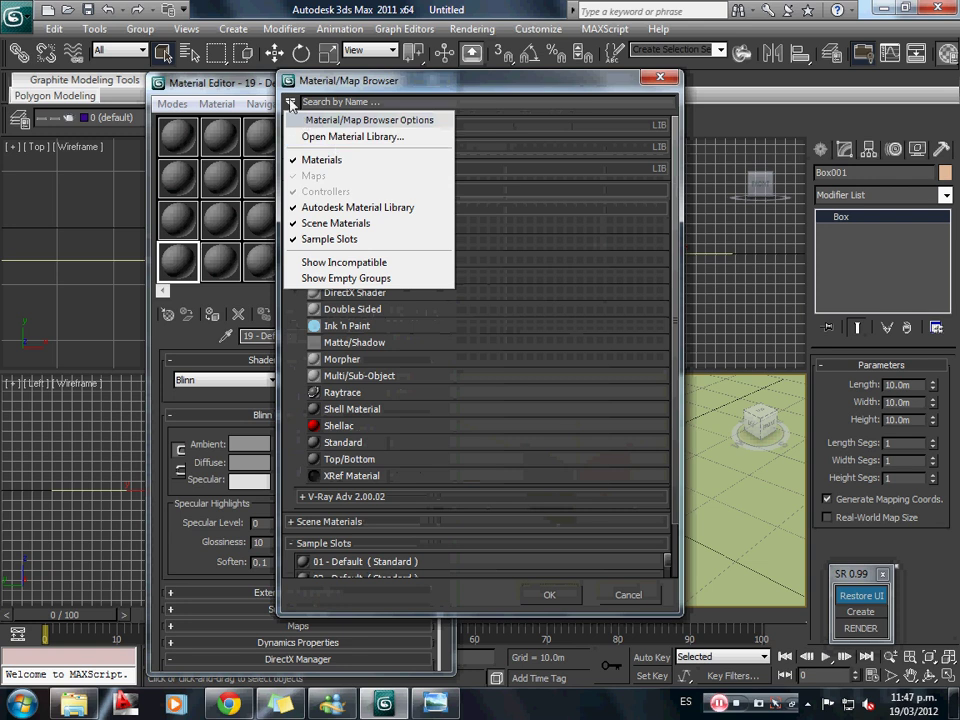
click(390, 145)
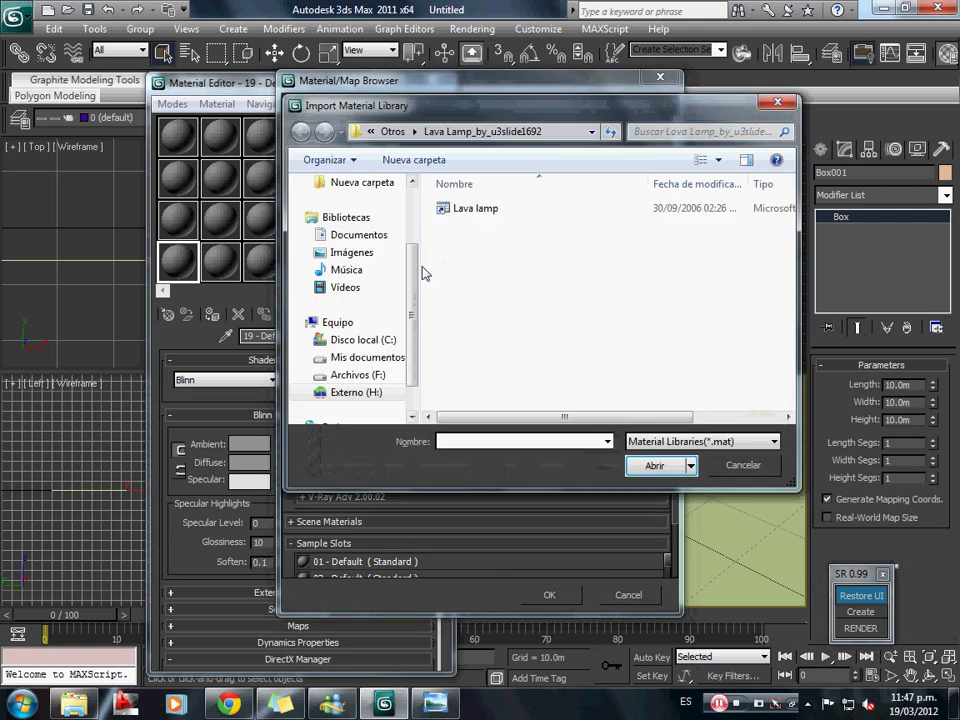
Browse from the Lava Lamp folder up to Materiales Vray and into its Arquitectura folder.
click(395, 131)
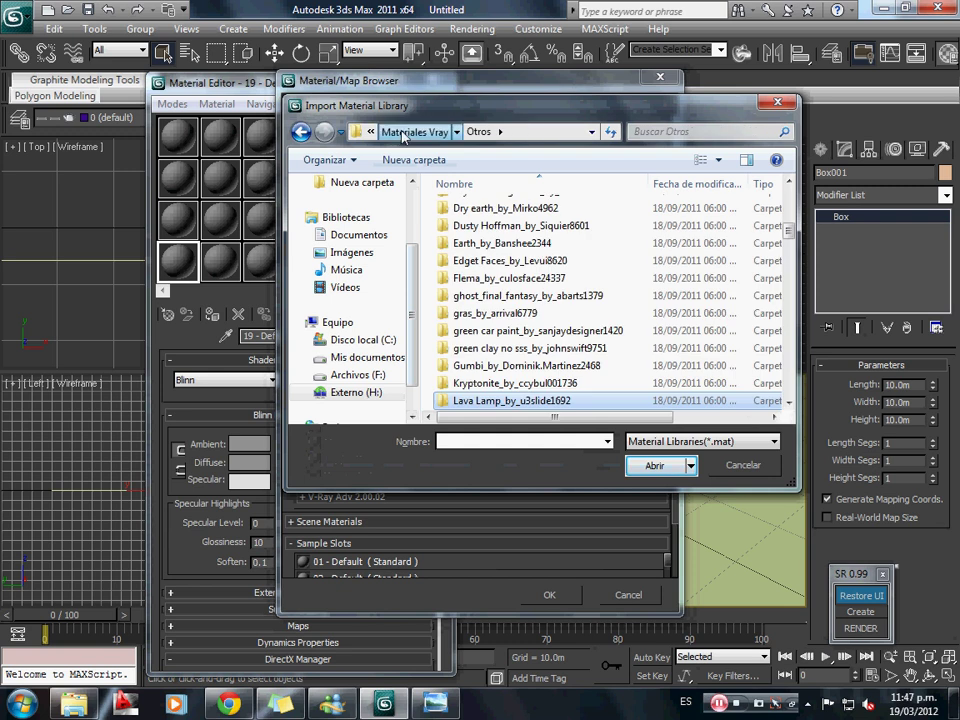
click(403, 133)
click(490, 208)
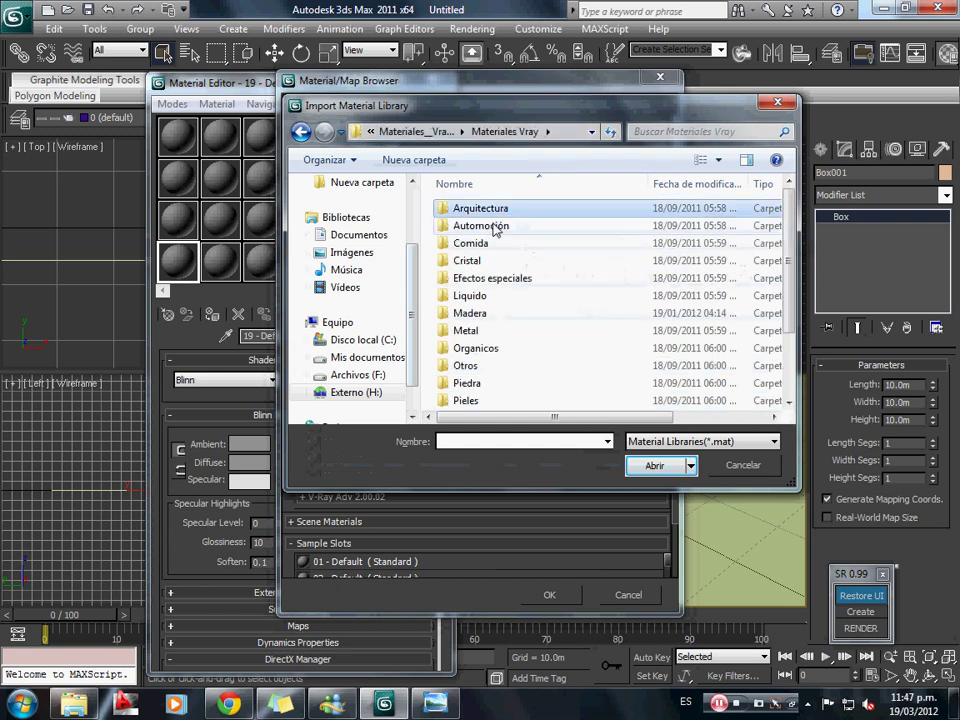
key(Return)
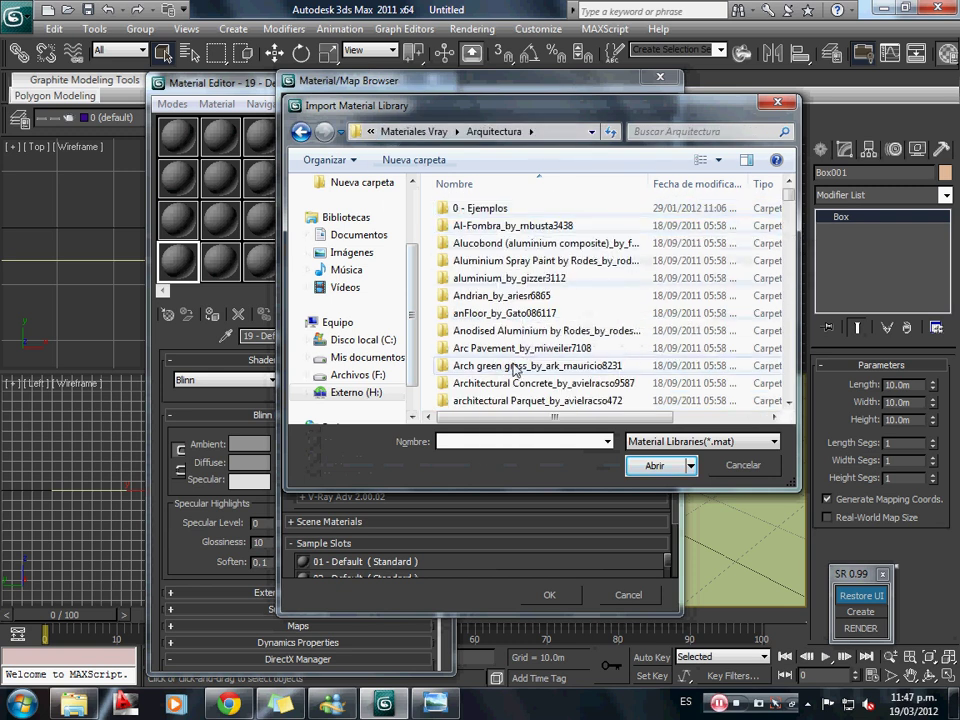
Look through the Arquitectura material folders and check the preview image for the name of the wanted pavement material.
scroll(515, 370, down, 7)
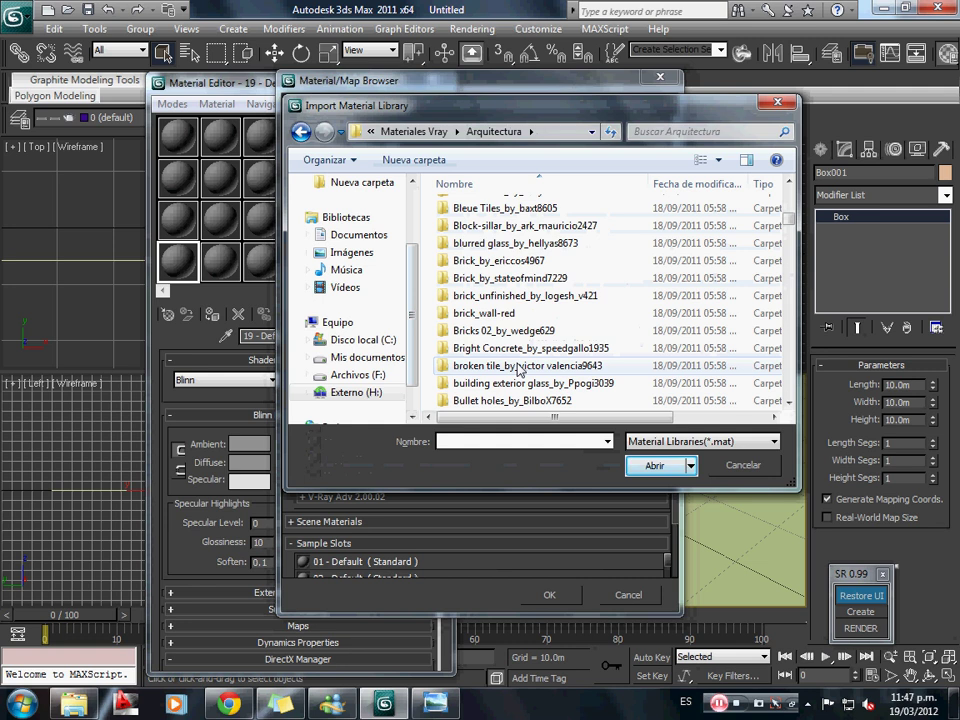
scroll(518, 370, down, 4)
scroll(518, 370, up, 1)
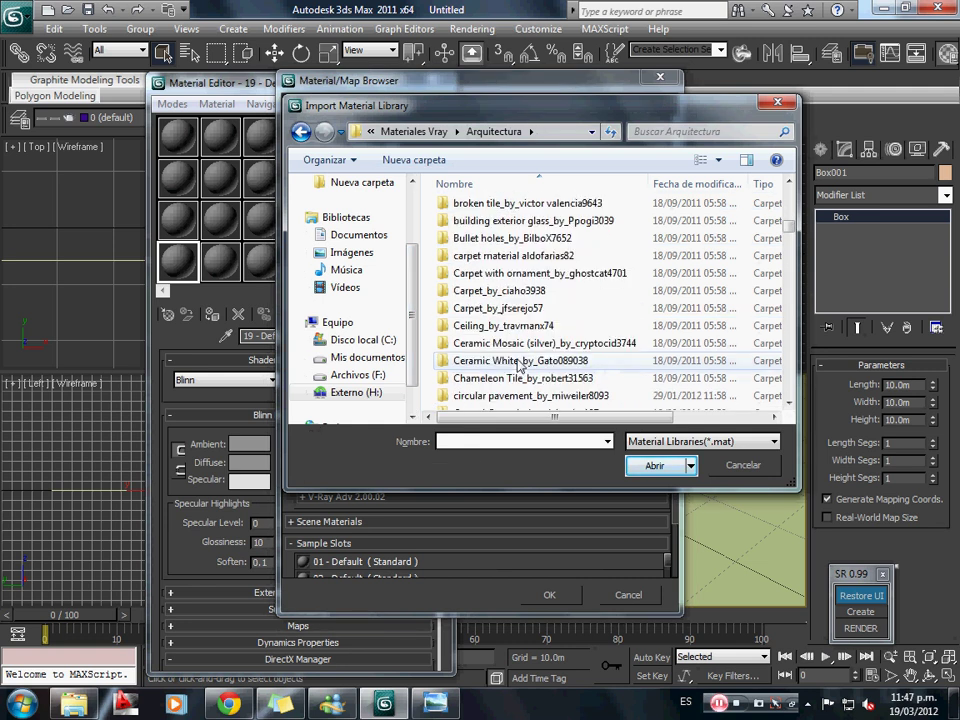
scroll(546, 275, up, 2)
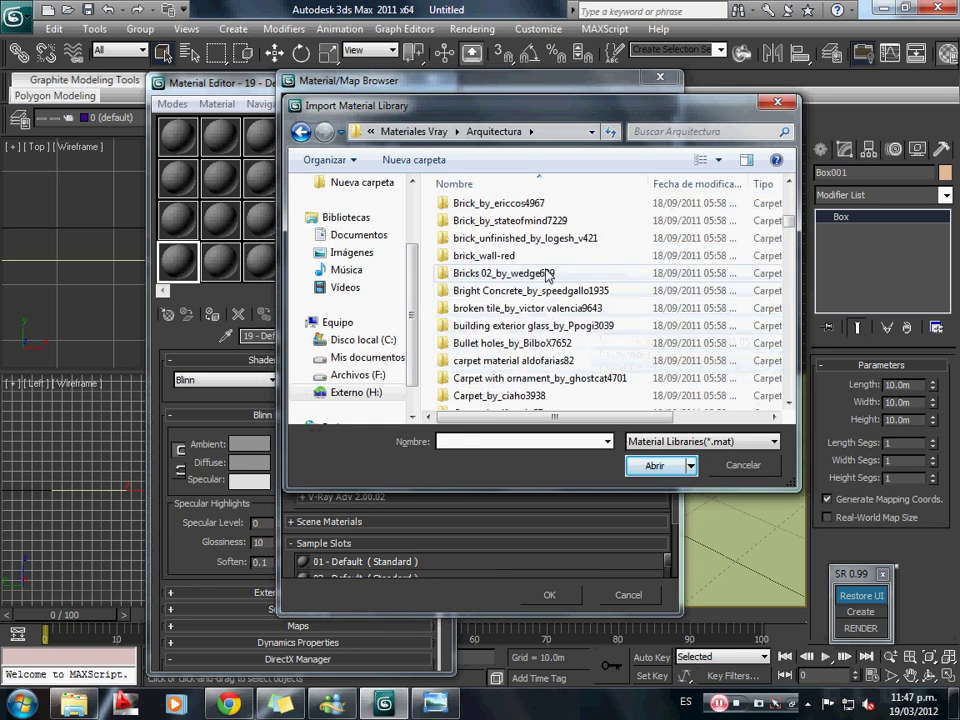
scroll(546, 275, up, 3)
click(435, 703)
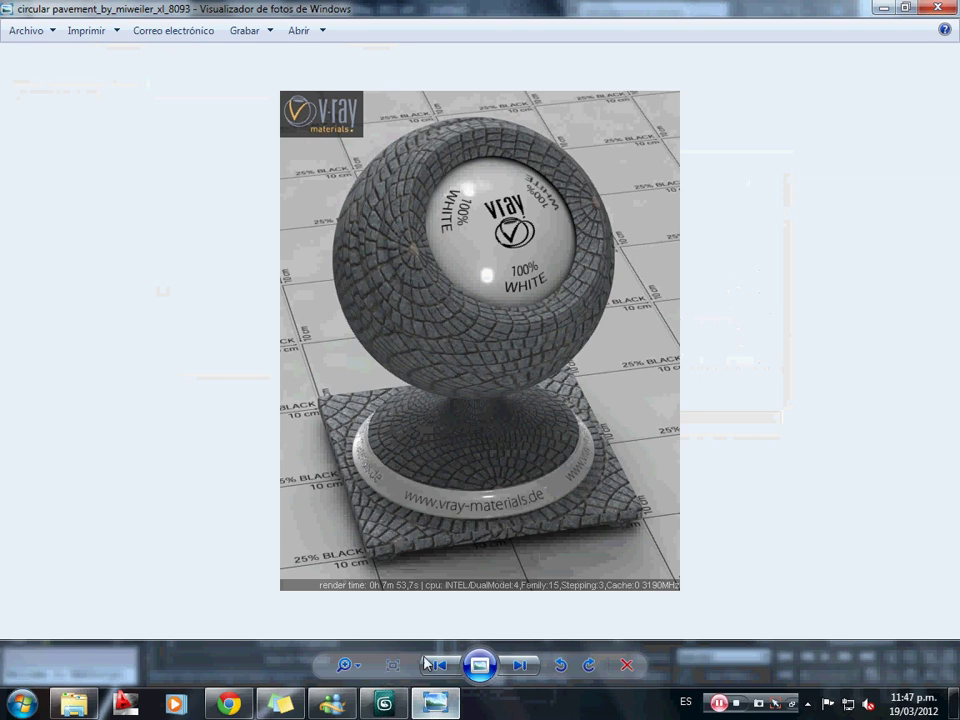
click(883, 9)
Import the circluar_pavement material library from the circular pavement folder.
scroll(527, 316, down, 3)
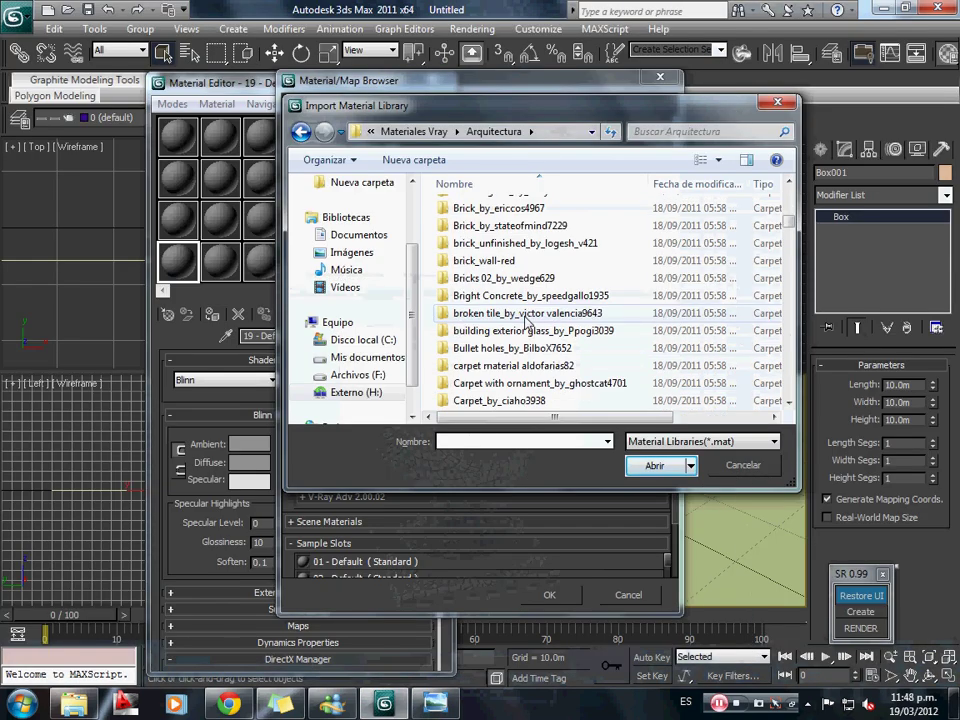
scroll(527, 316, down, 3)
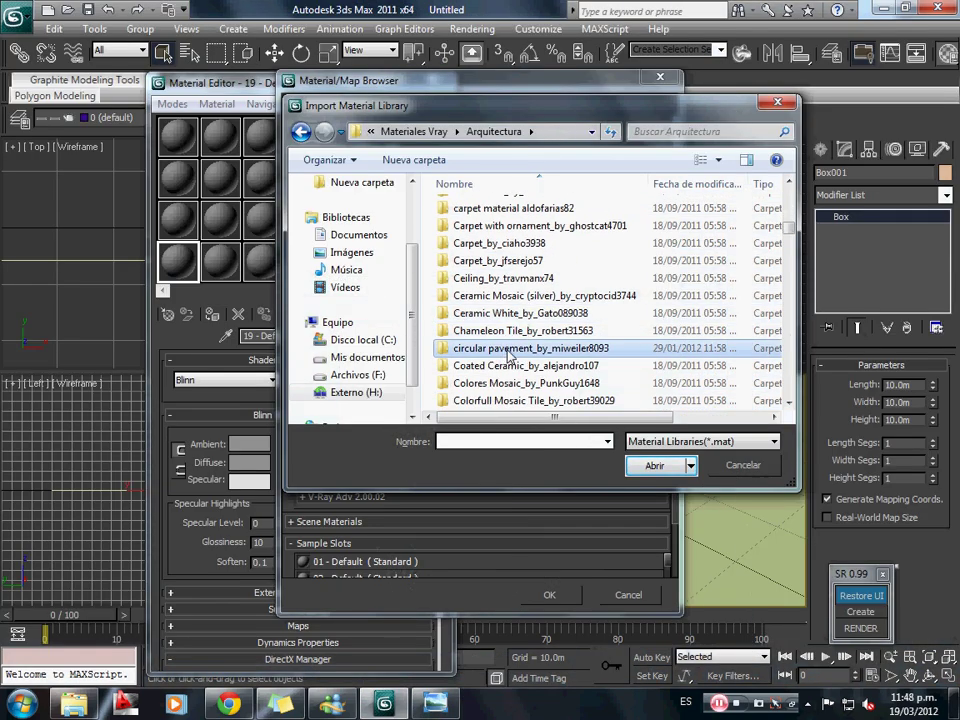
double_click(510, 350)
click(513, 212)
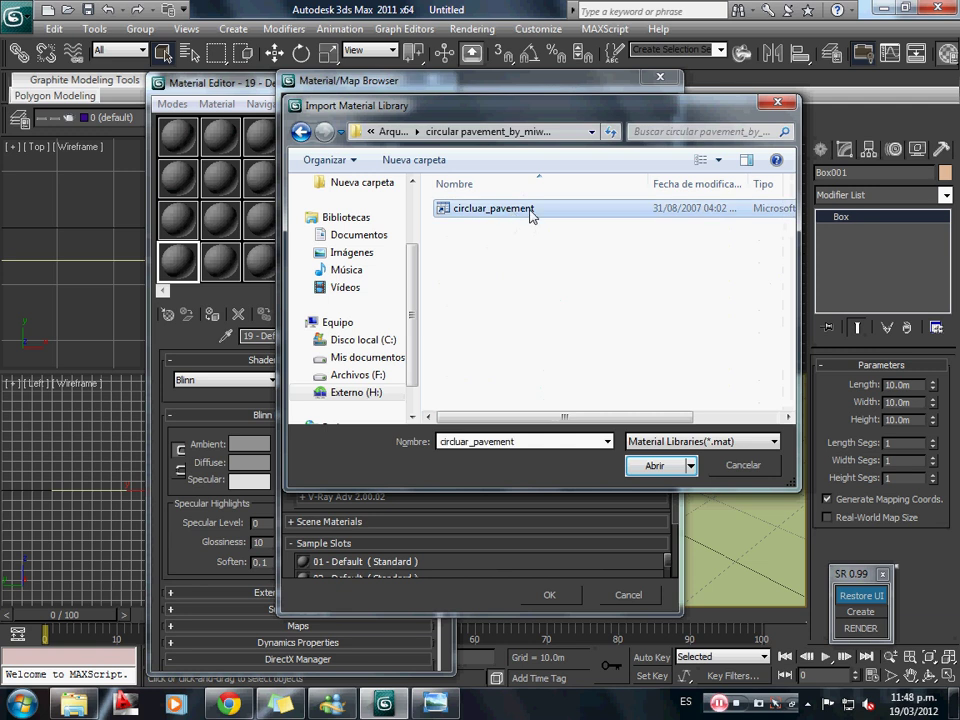
double_click(532, 212)
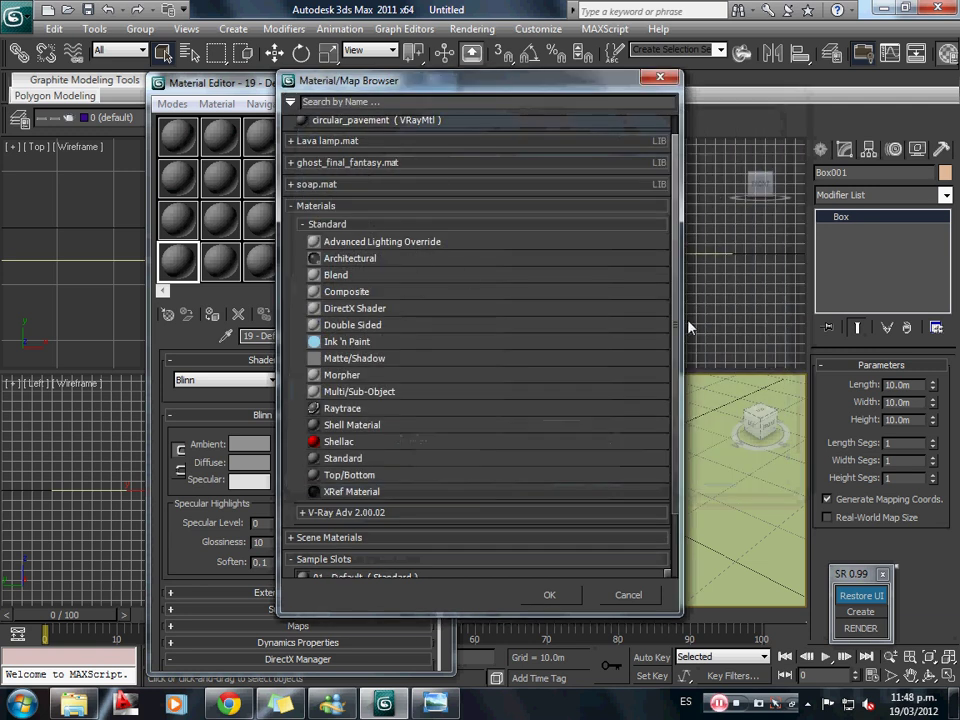
Load the circular_pavement VRayMtl from the imported library into the active sample slot.
scroll(677, 257, up, 1)
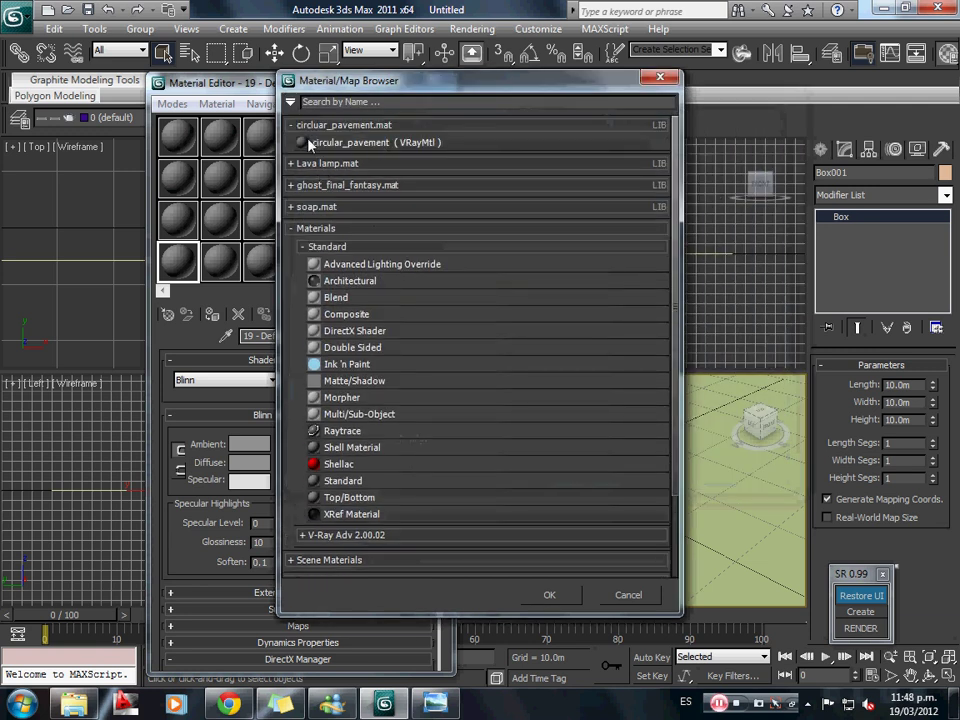
click(290, 126)
click(291, 126)
click(290, 163)
click(292, 163)
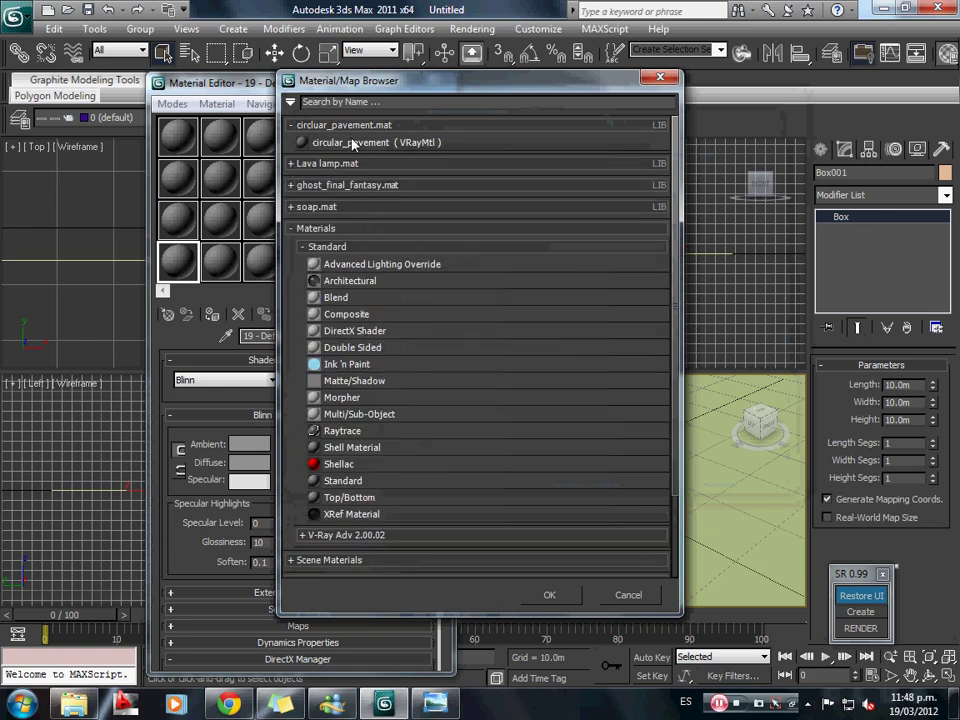
double_click(348, 144)
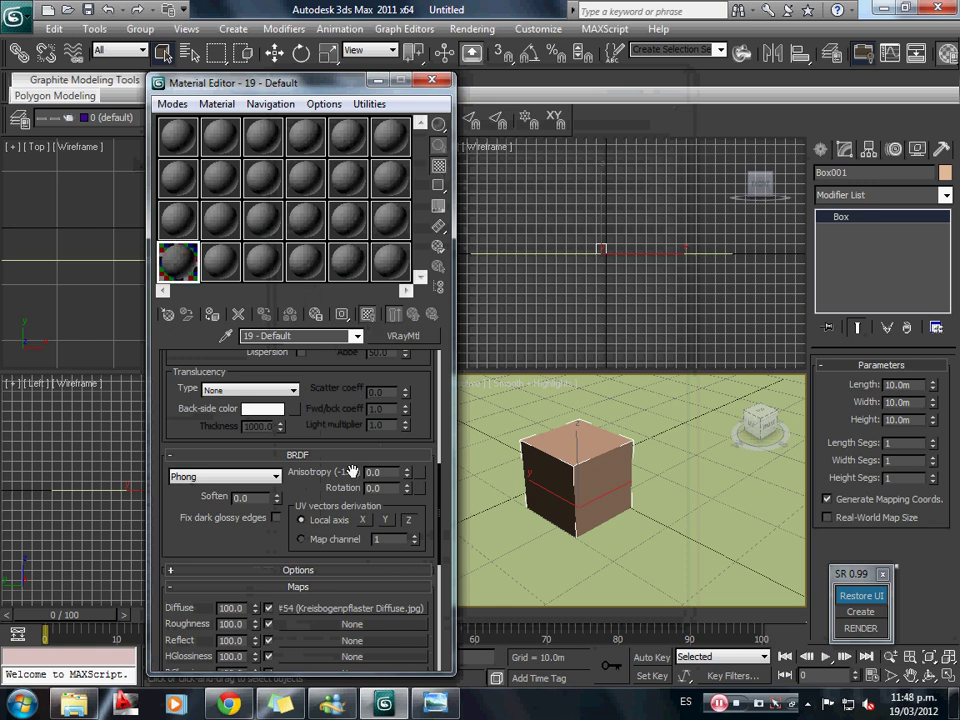
Examine the pavement material's Maps list and the bitmap settings of its diffuse map.
scroll(351, 455, down, 6)
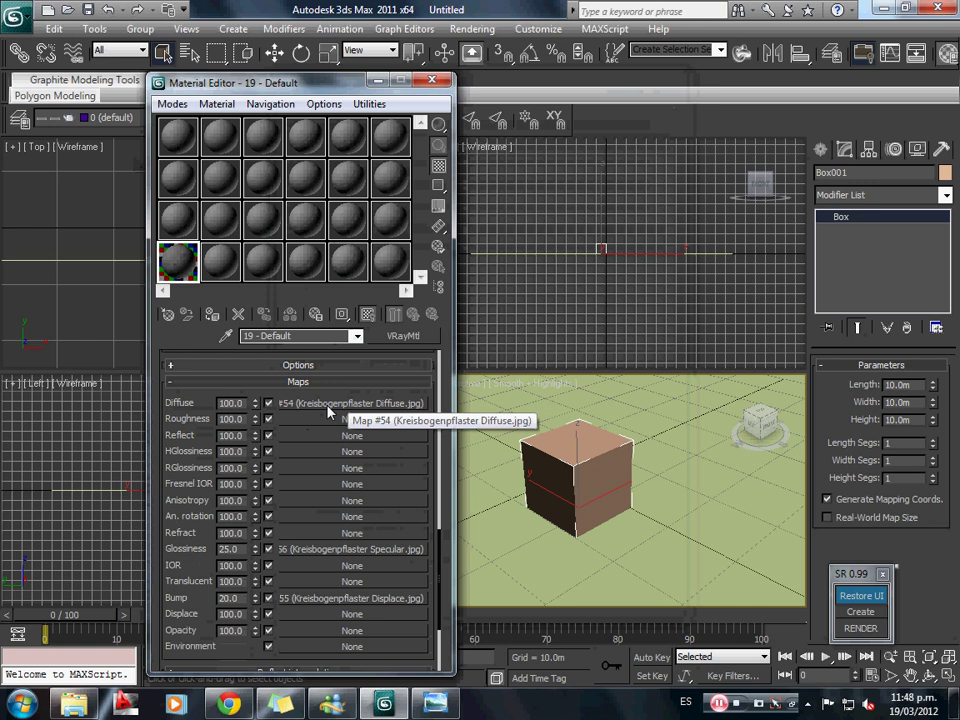
click(329, 405)
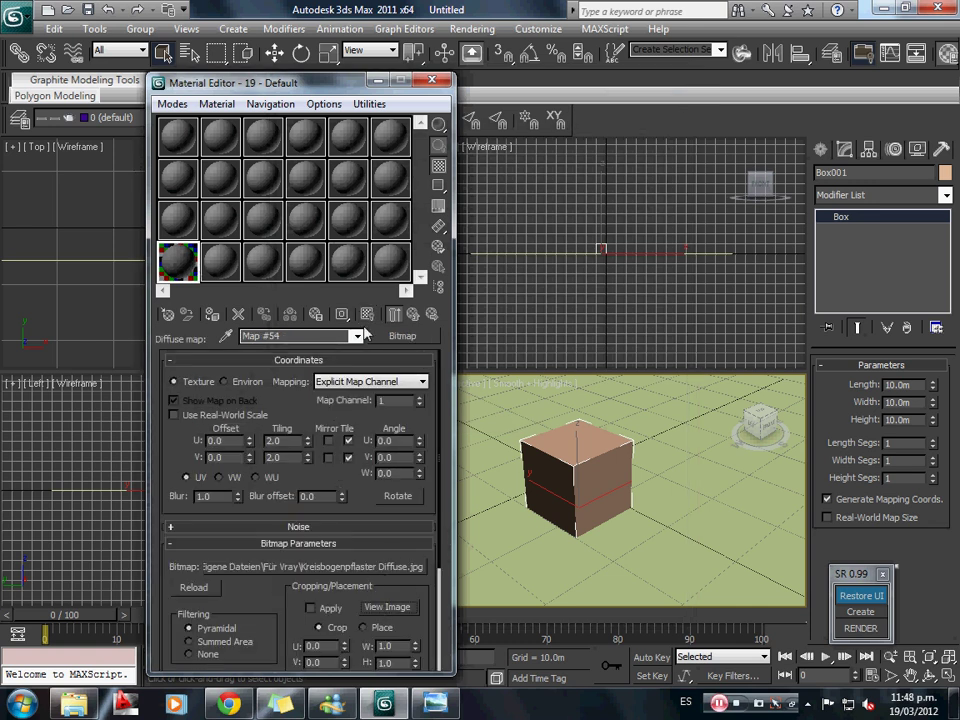
click(412, 314)
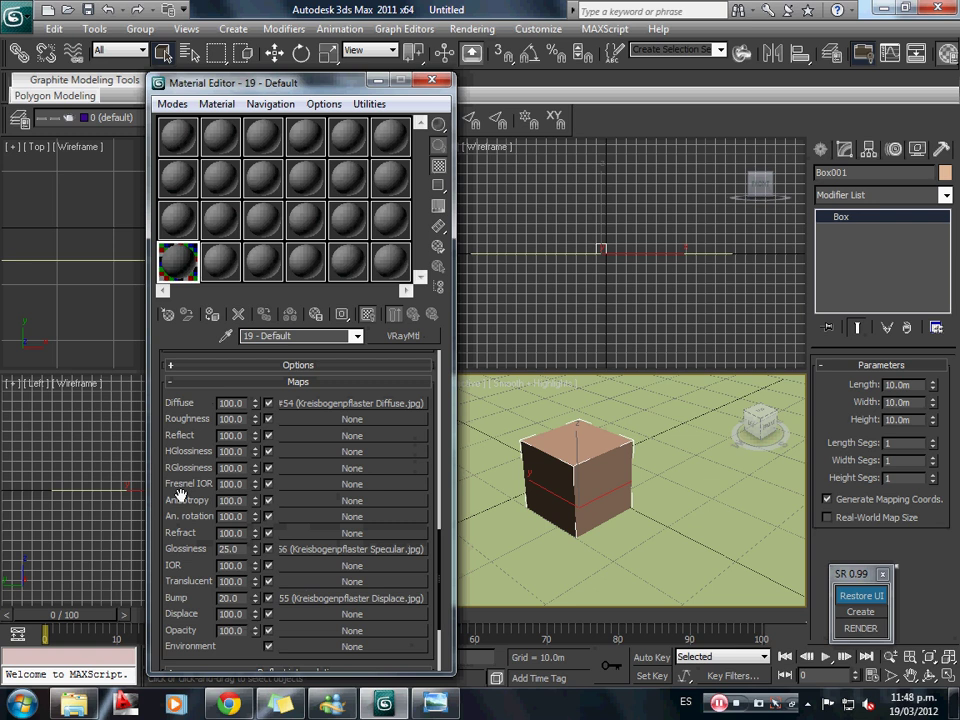
scroll(189, 484, down, 1)
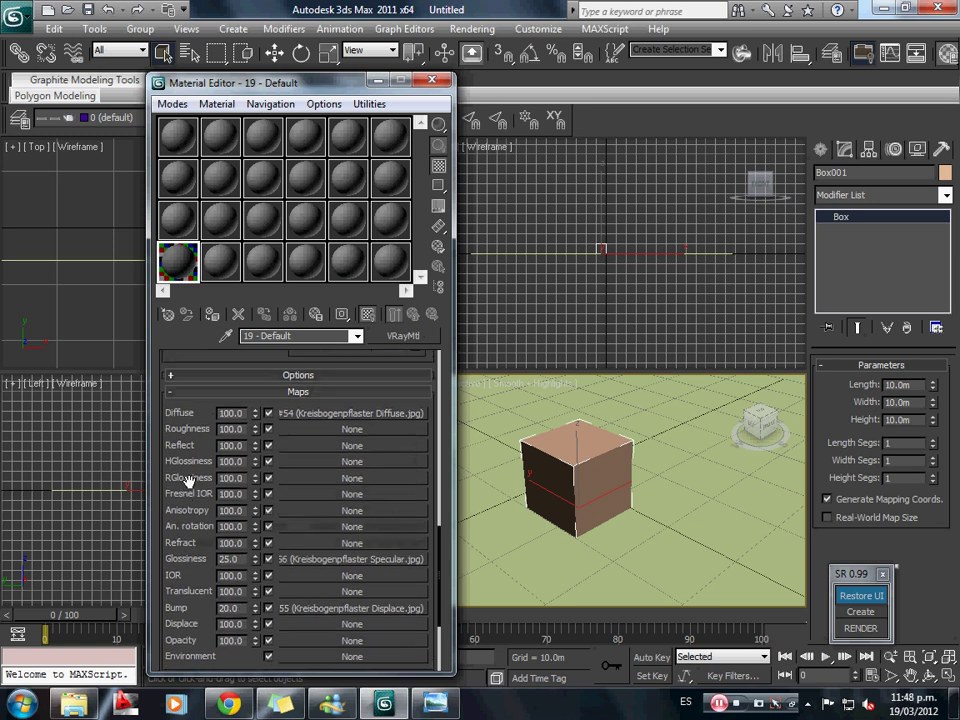
Switch to Windows Explorer and open the circular pavement folder inside Arquitectura to reach its texture images.
key(alt+Tab)
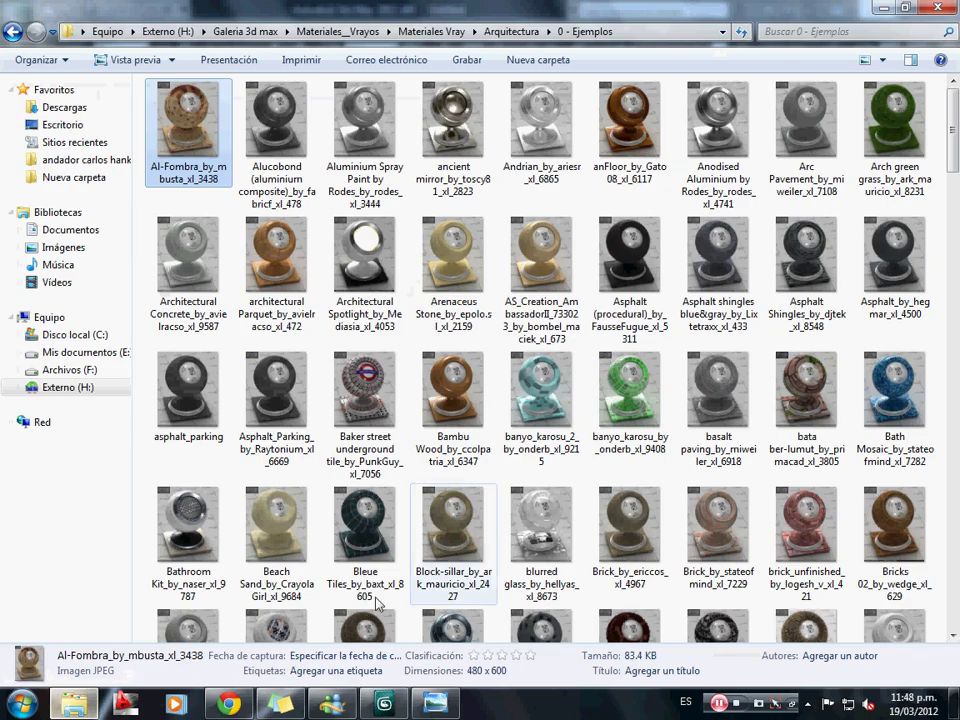
click(583, 302)
key(BackSpace)
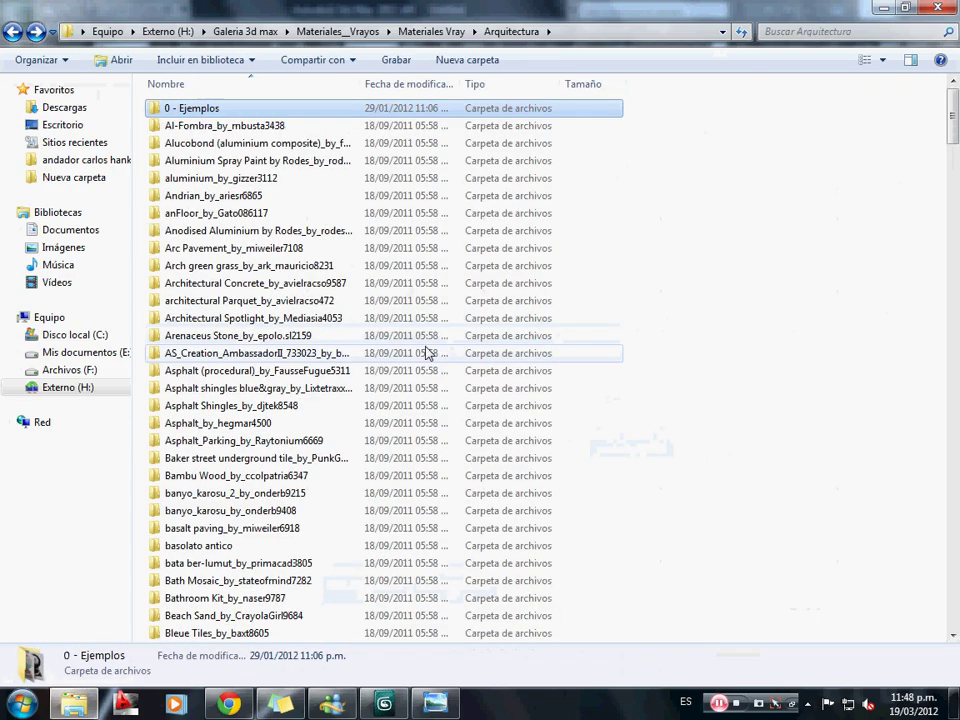
click(255, 457)
scroll(255, 457, down, 10)
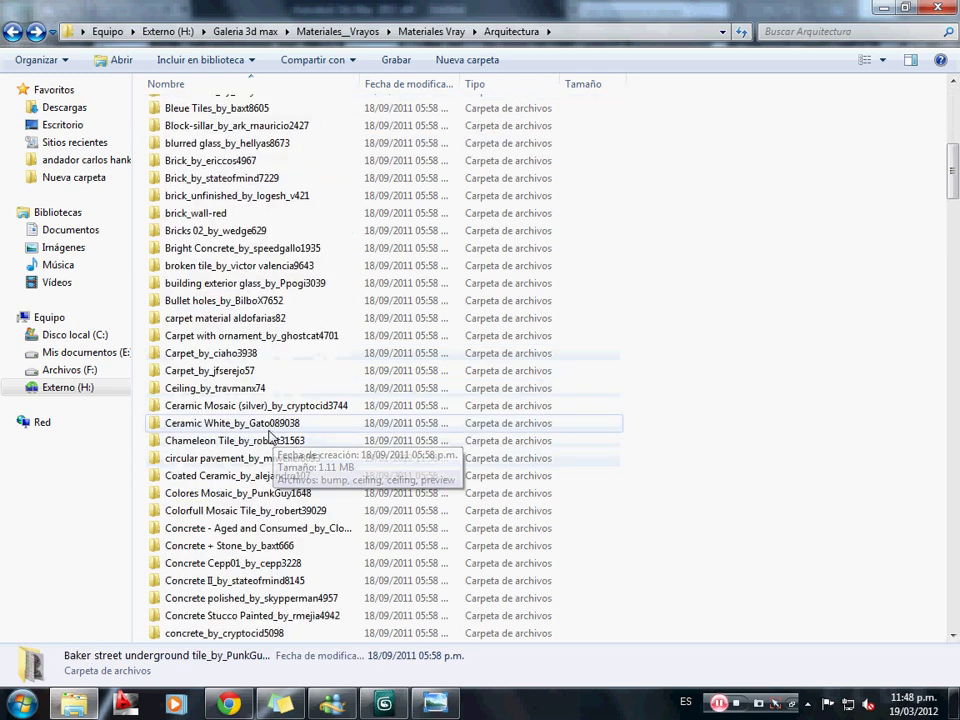
double_click(231, 459)
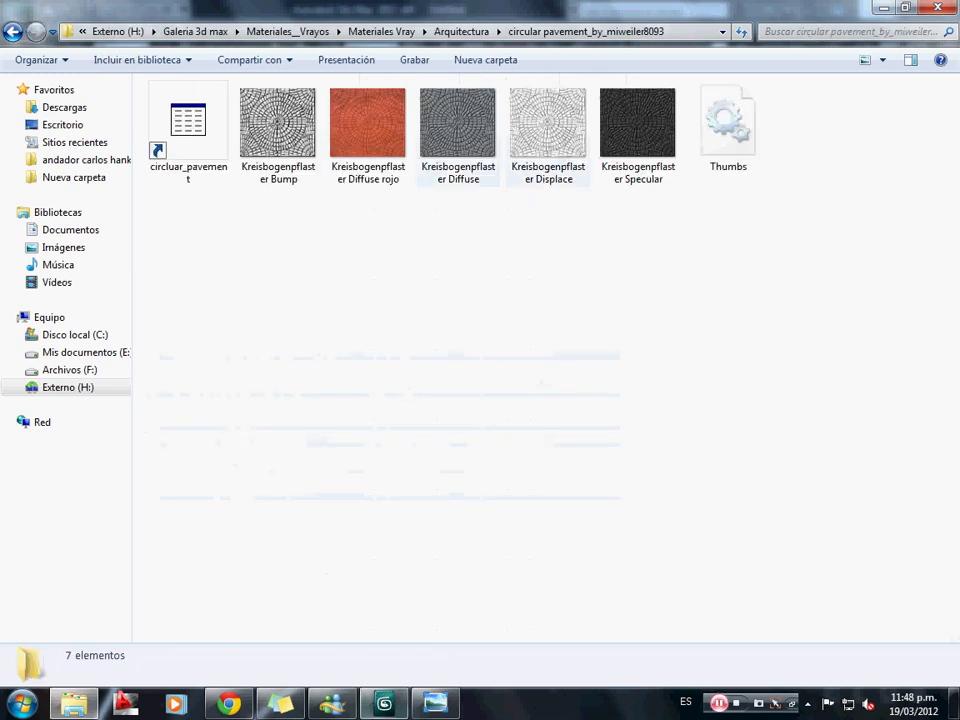
Replace the material's Diffuse map with the Kreisbogenpflaster Diffuse image from the Explorer folder.
click(384, 703)
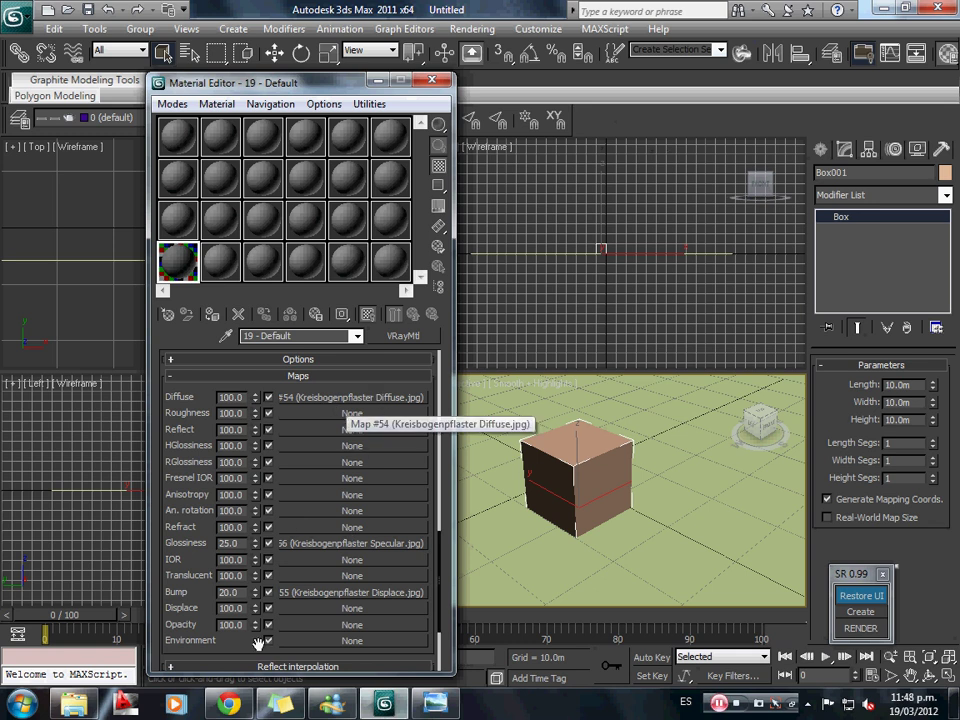
click(74, 703)
click(458, 170)
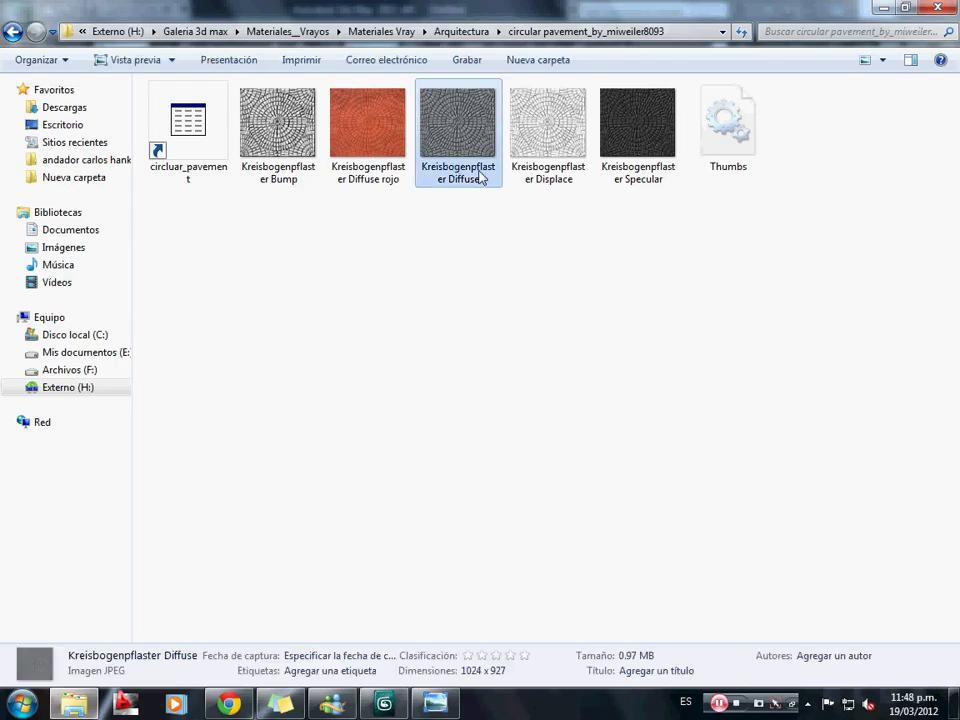
click(80, 707)
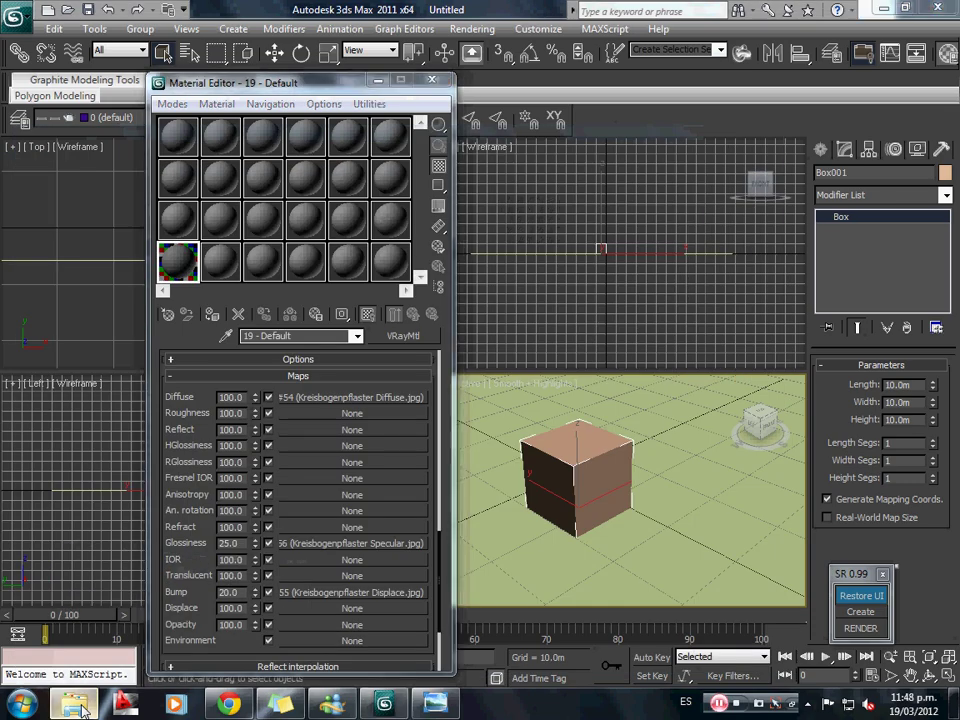
click(80, 707)
drag(445, 155, 333, 398)
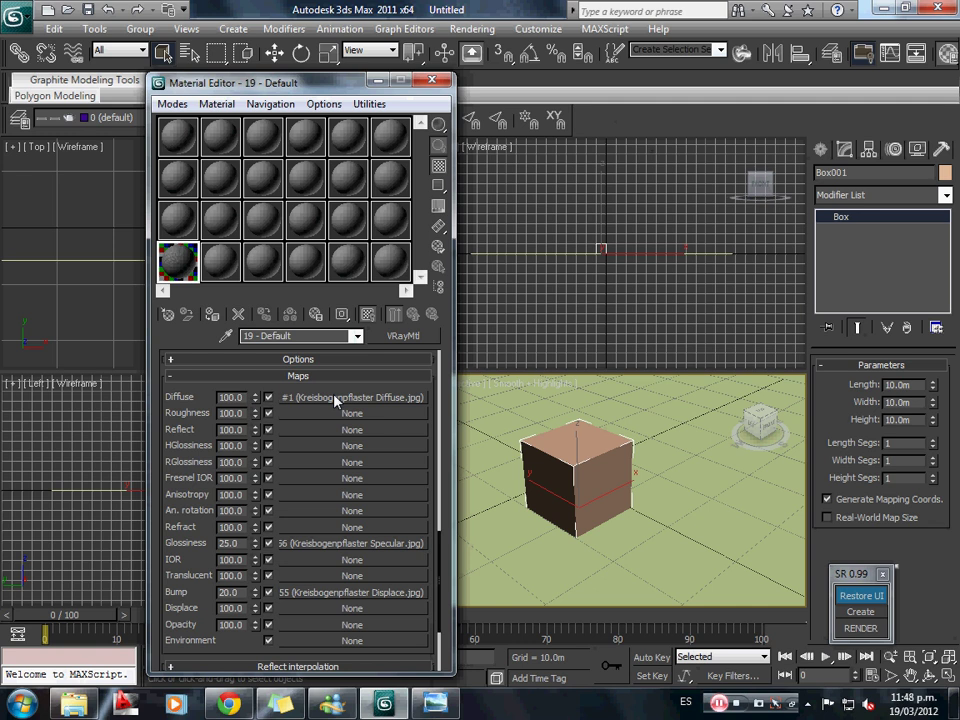
Replace the material's Glossiness map with the Kreisbogenpflaster Specular image from the Explorer folder.
drag(173, 528, 178, 497)
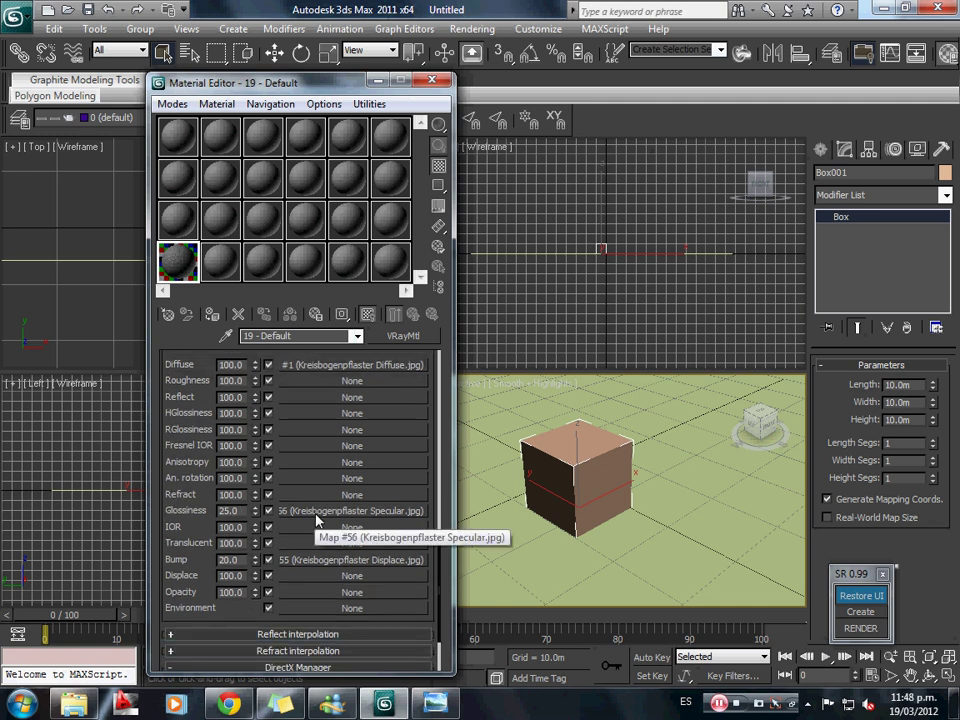
key(alt+Tab)
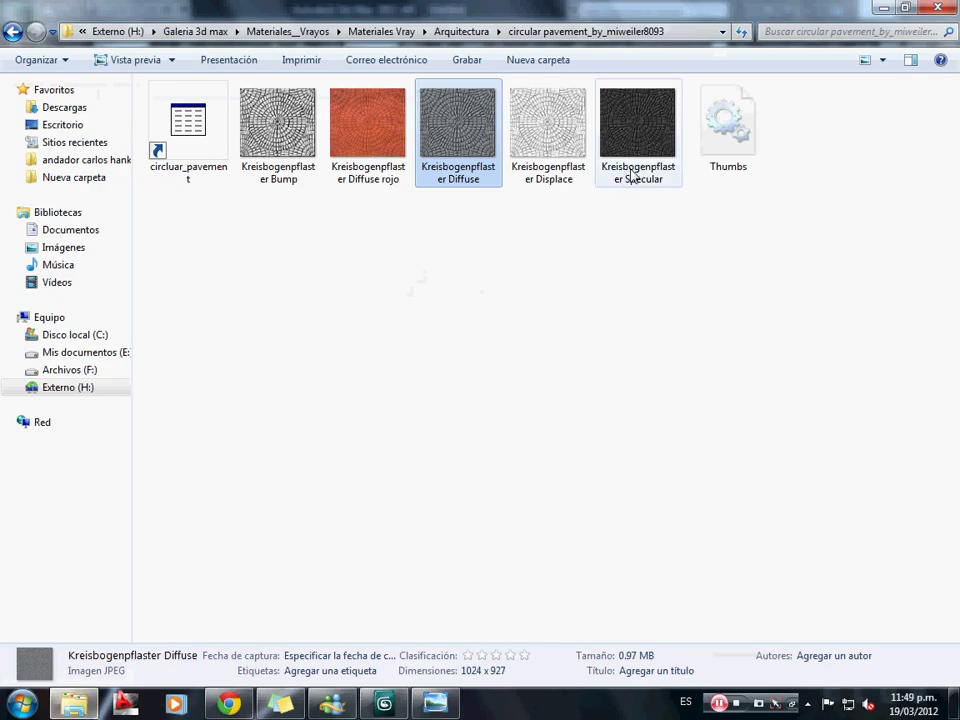
drag(630, 160, 341, 537)
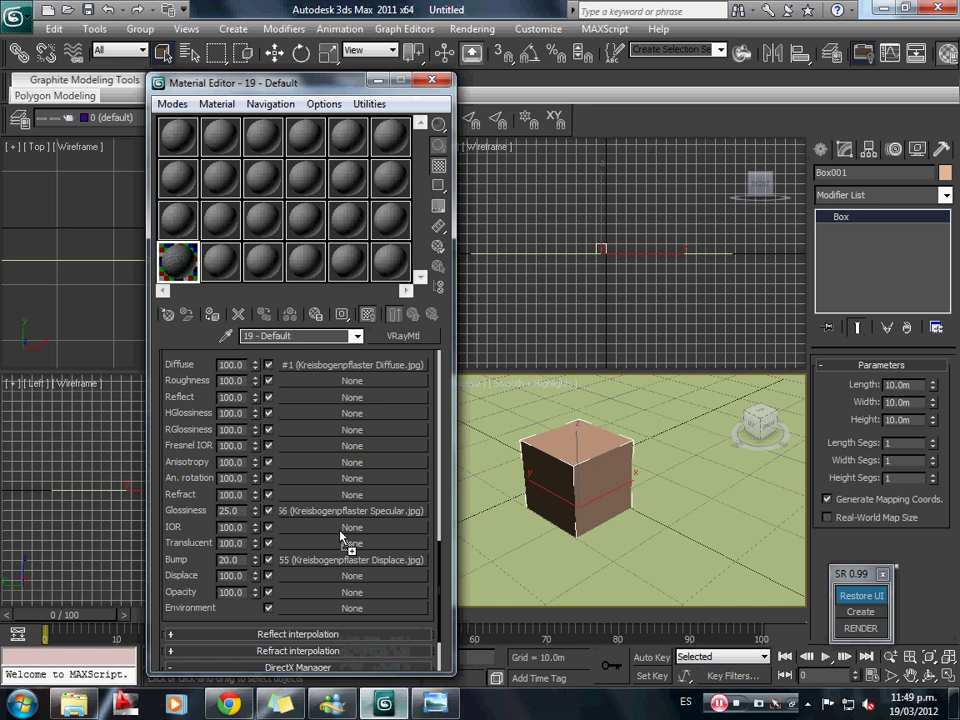
click(74, 703)
click(384, 703)
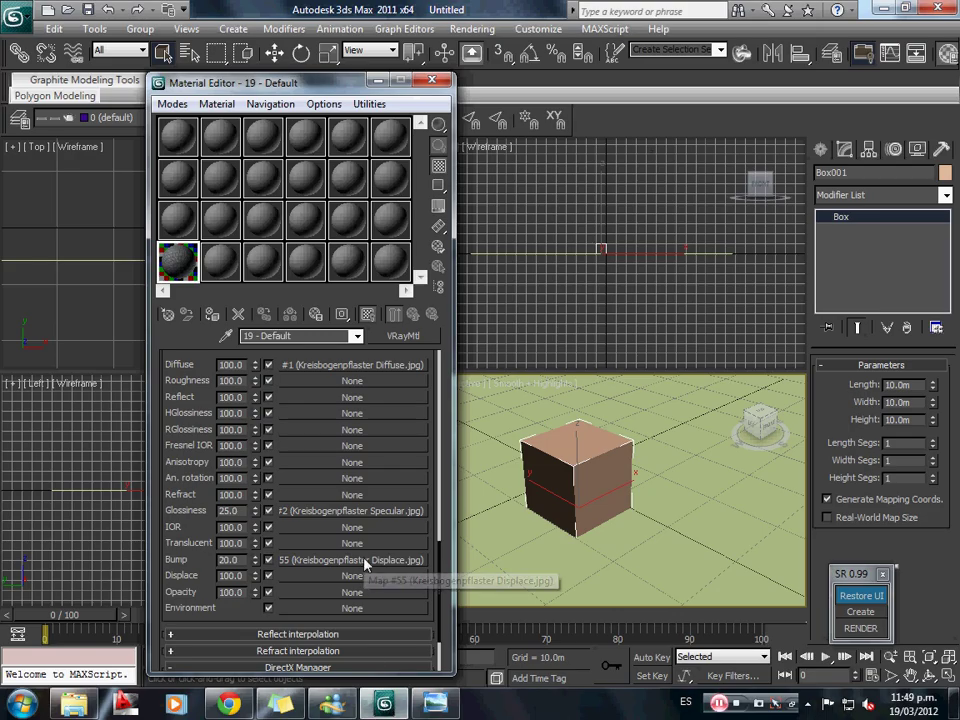
Replace the material's Bump map with the Kreisbogenpflaster Displace image from the Explorer folder.
click(388, 703)
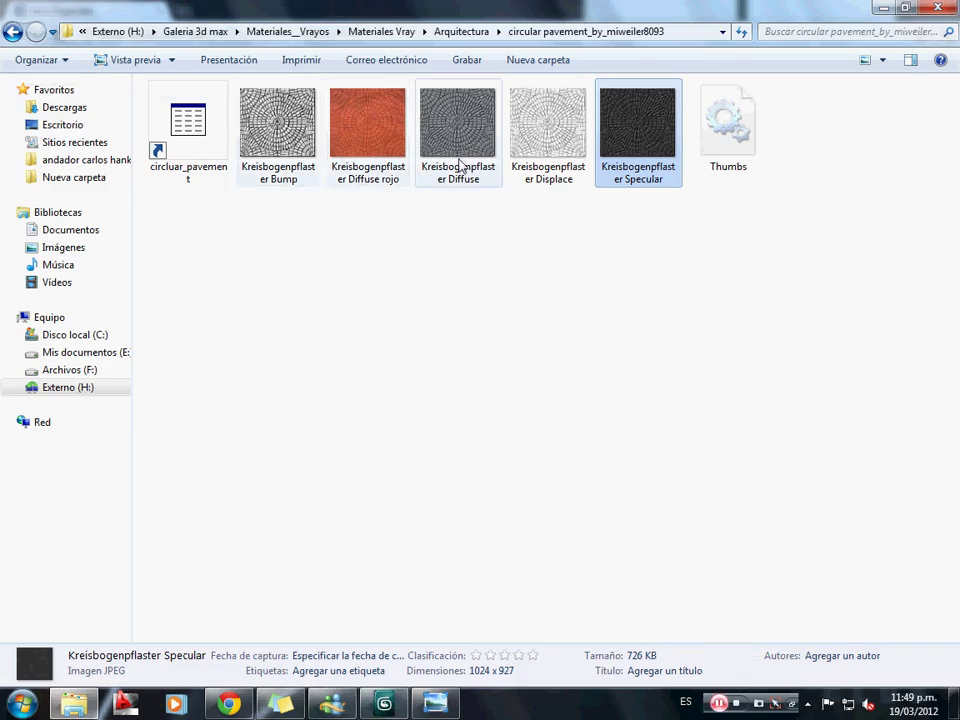
click(562, 178)
drag(570, 155, 355, 565)
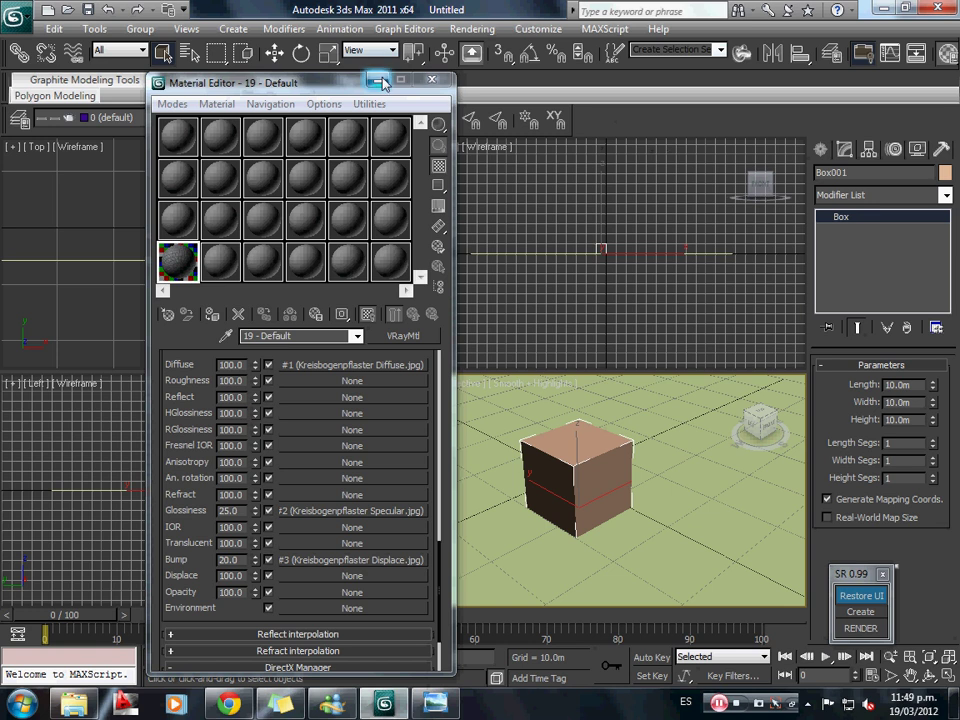
Assign the pavement material to the selected box and minimize the Material Editor.
click(213, 316)
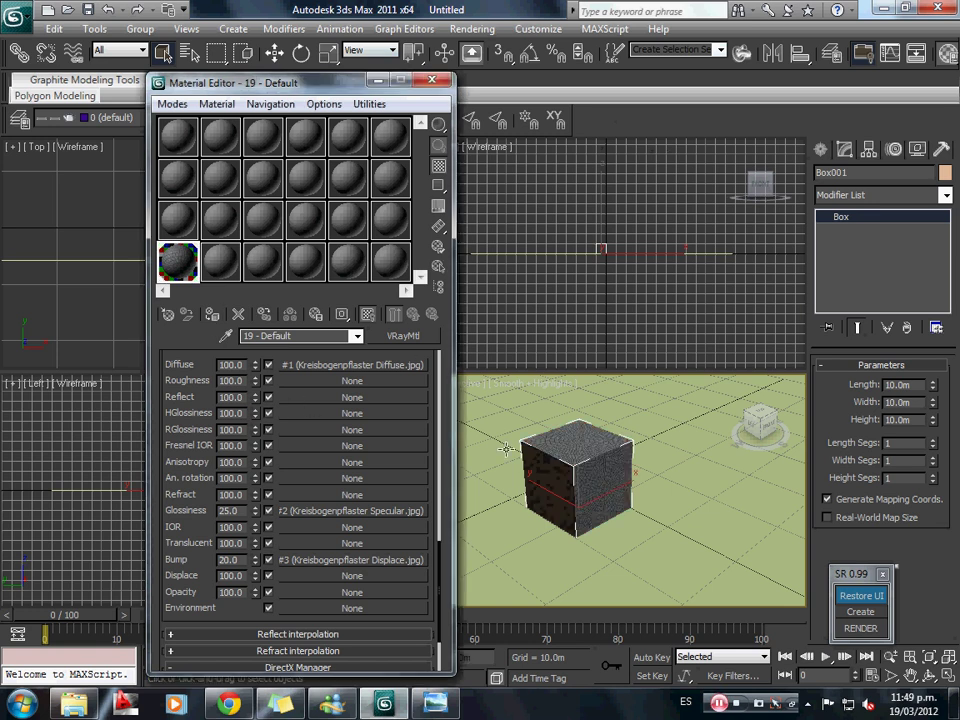
click(378, 80)
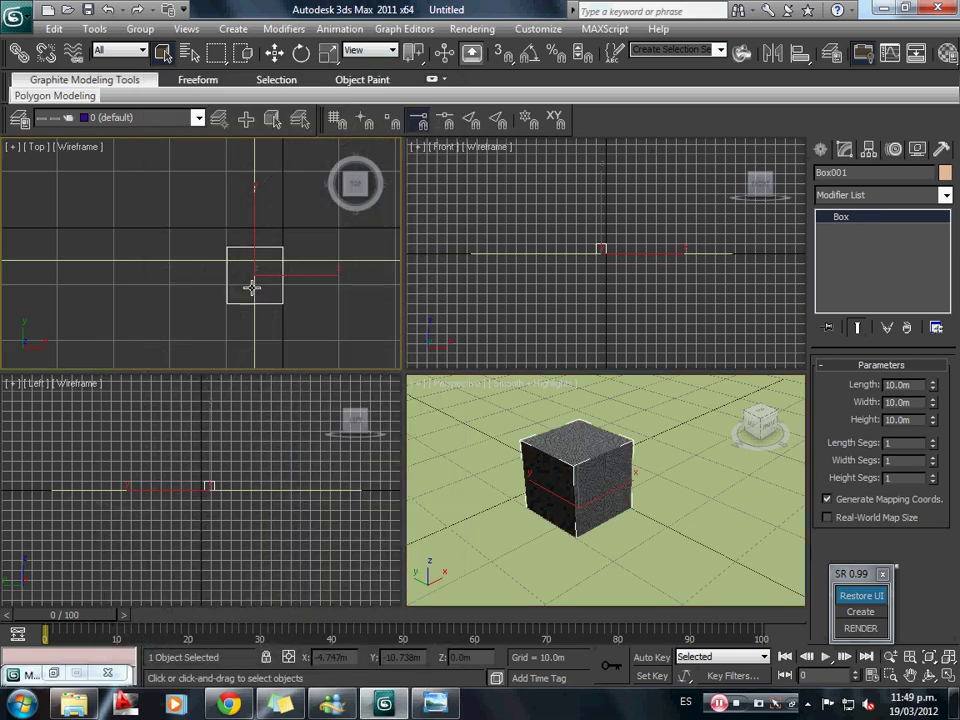
Create a VRaySun in the Top view aimed at the box and accept adding the VRaySky environment map.
click(844, 150)
click(866, 177)
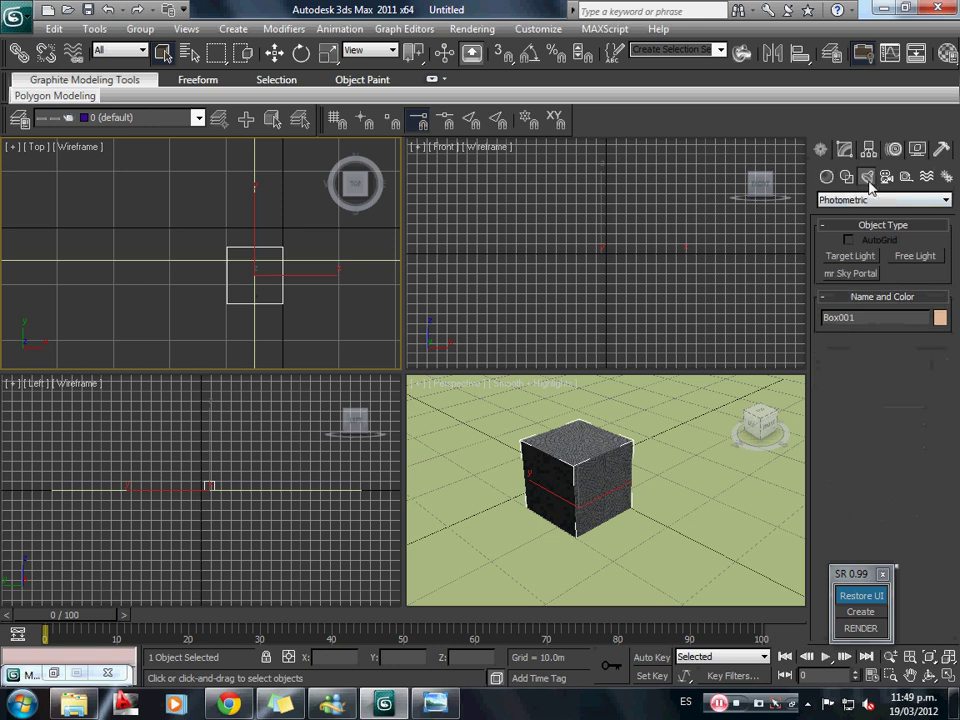
click(884, 199)
click(840, 236)
click(913, 274)
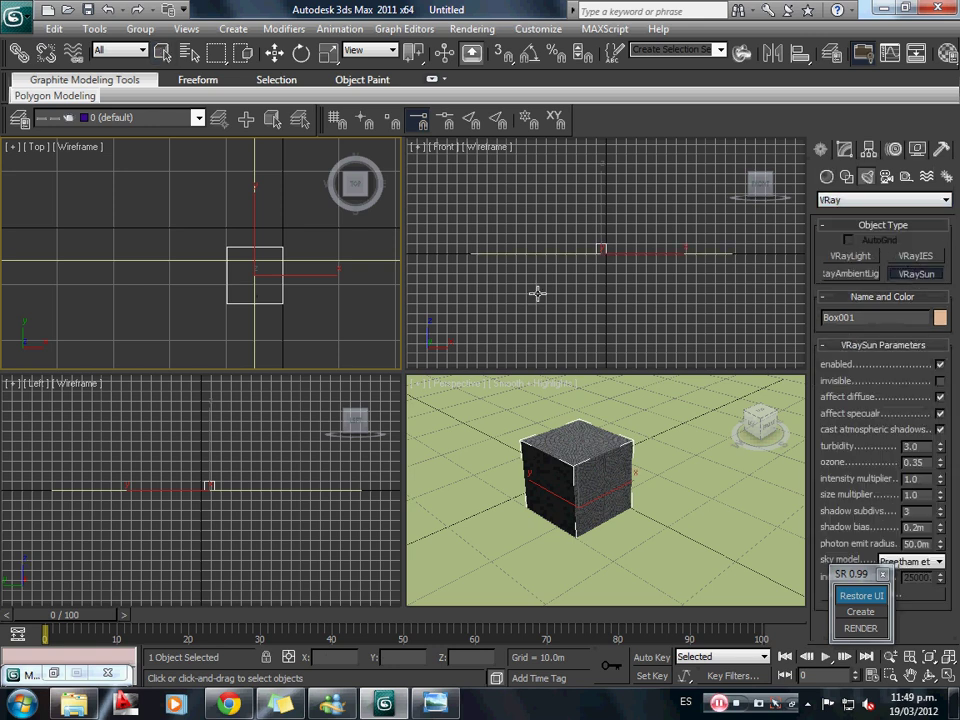
scroll(296, 266, down, 4)
drag(163, 252, 274, 266)
key(Return)
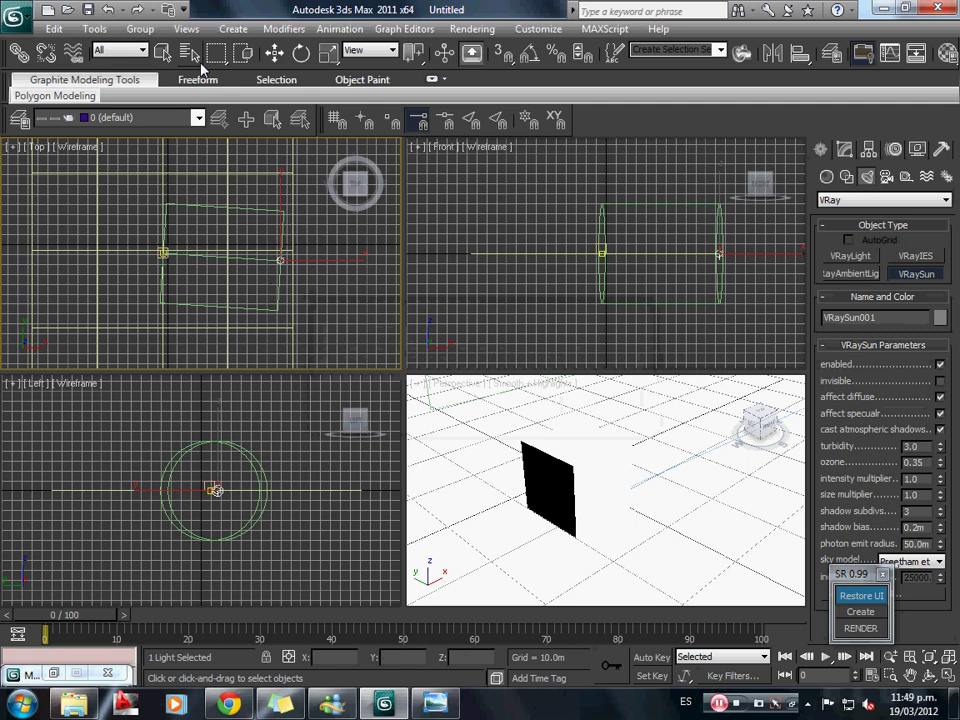
Raise the V-Ray sun to about 40 m above the ground with the Move tool.
click(274, 53)
scroll(234, 463, up, 5)
mouse_move(234, 463)
mouse_down()
mouse_move(214, 474)
mouse_move(200, 390)
mouse_up()
right_click(566, 476)
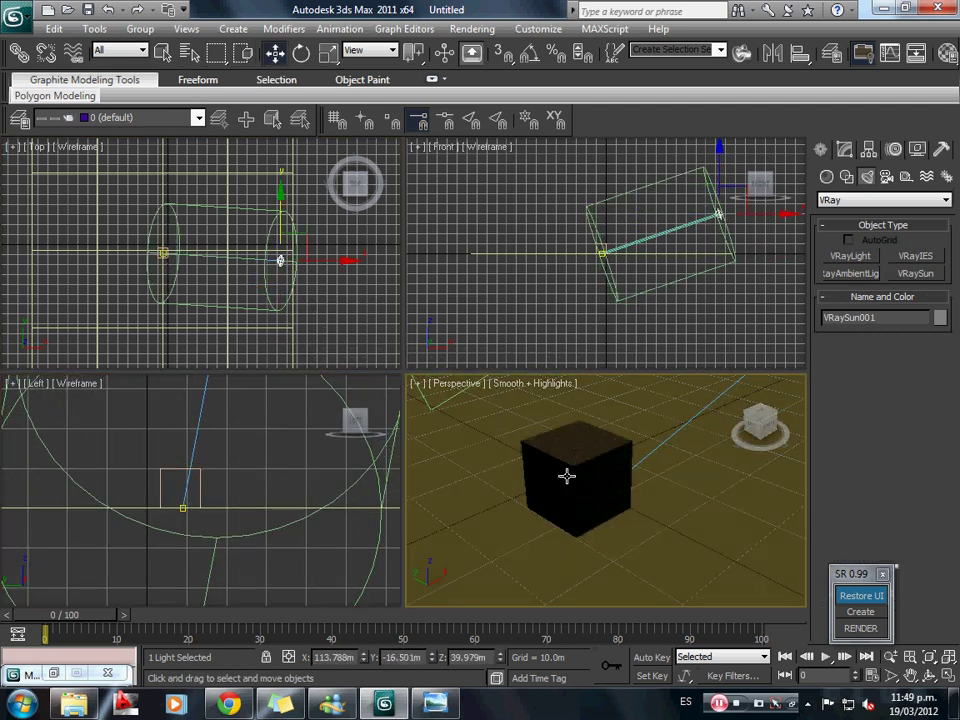
Create a targeted VRayPhysicalCamera in the Top view aimed at the box and look through it in the Perspective view.
click(886, 177)
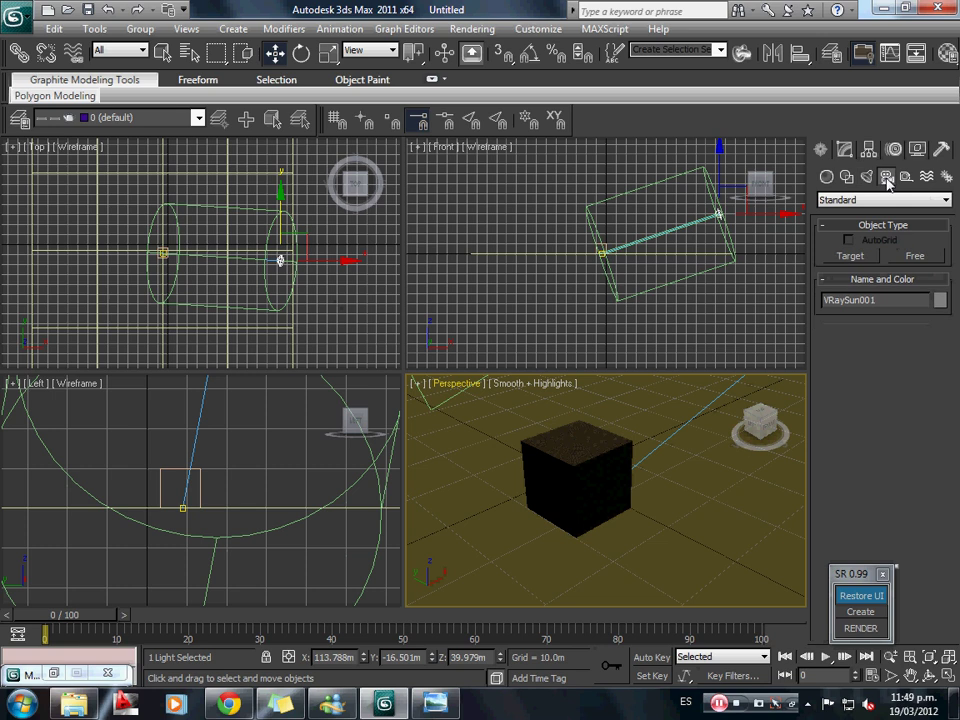
click(868, 201)
click(912, 258)
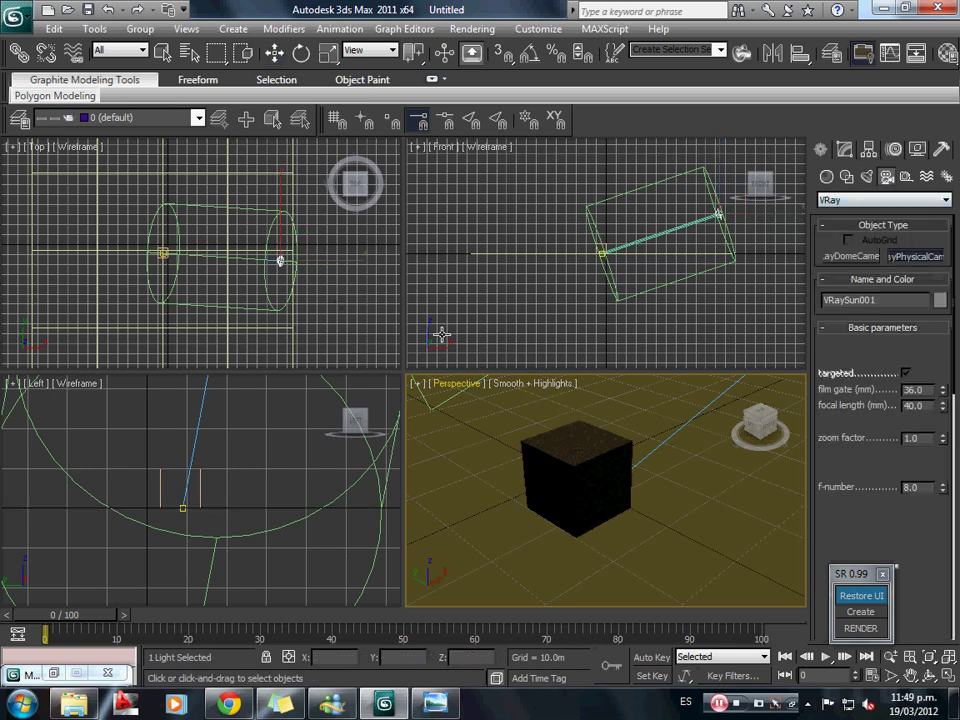
scroll(135, 272, up, 5)
scroll(210, 308, up, 3)
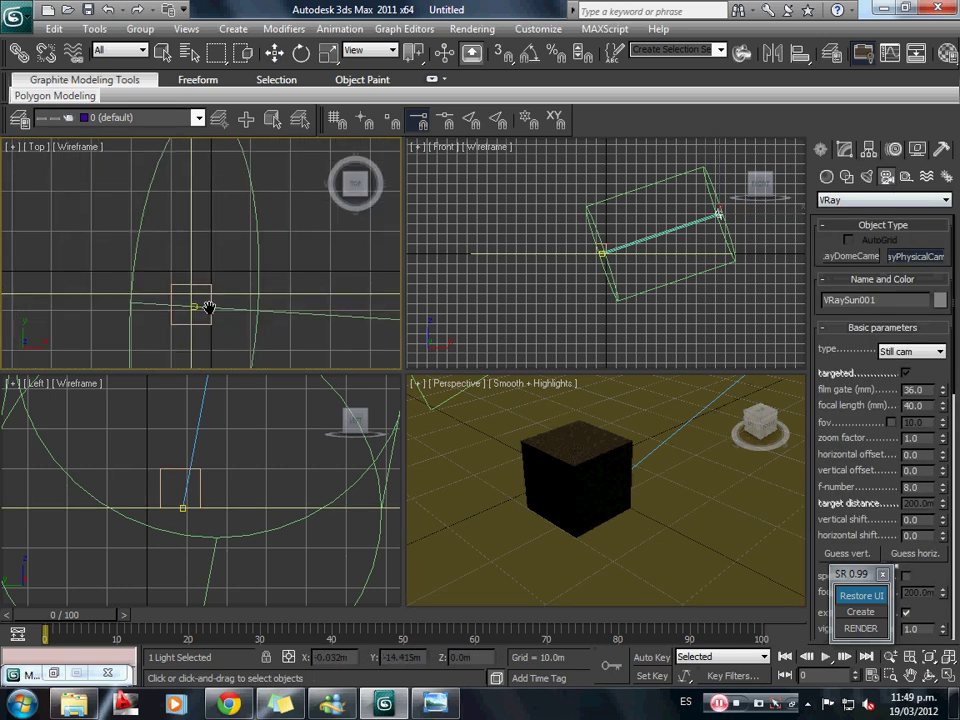
drag(197, 252, 229, 296)
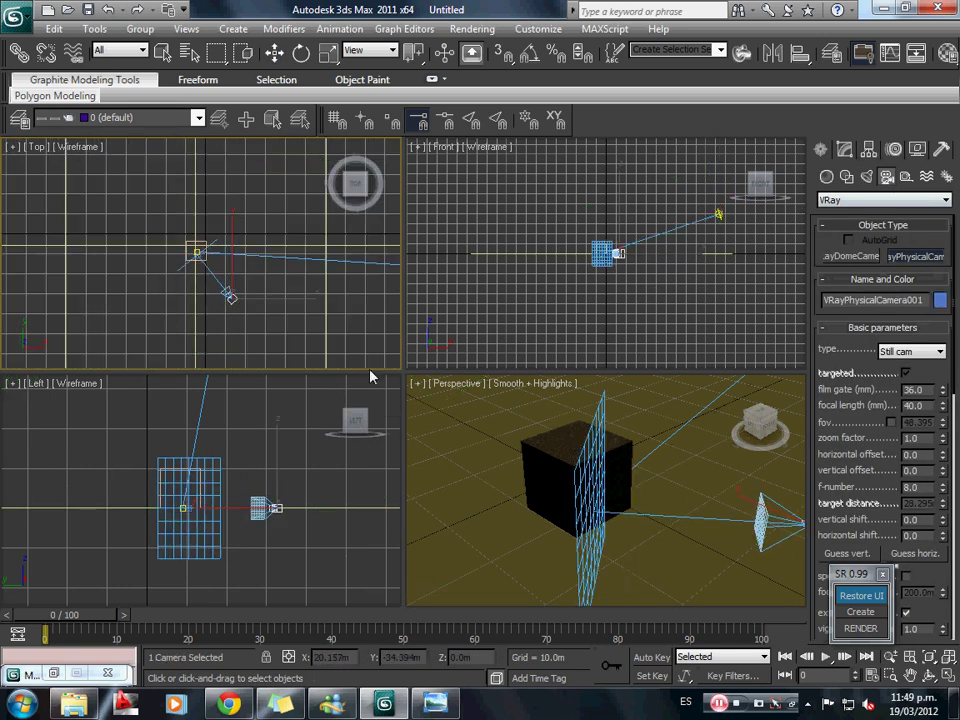
right_click(506, 429)
key(c)
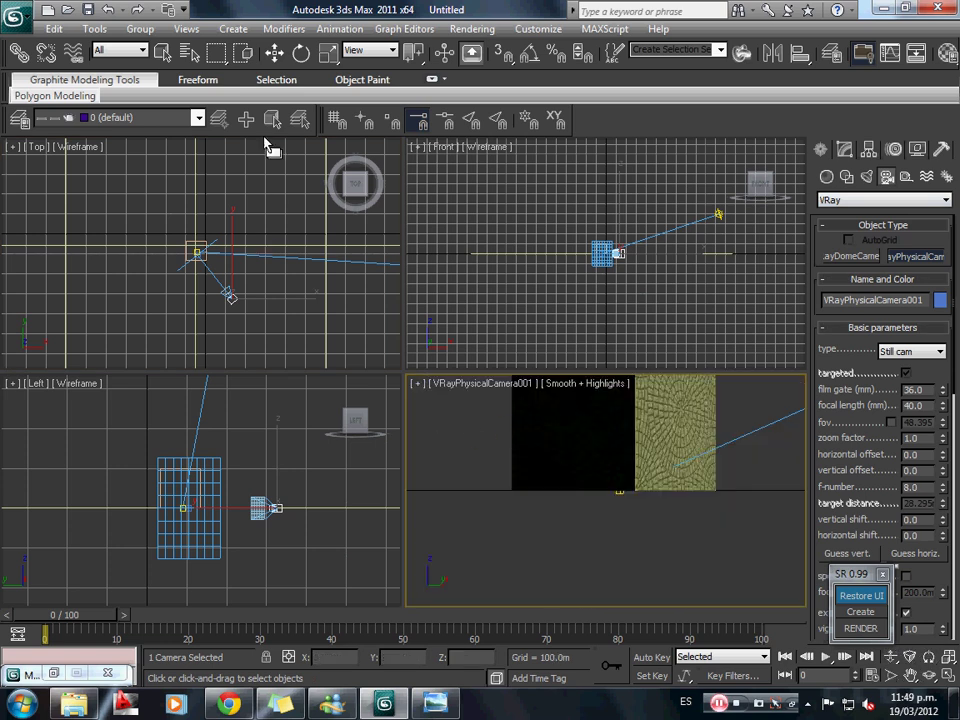
Raise the physical camera and its target to frame the box from slightly above, and show the safe frame in the camera view.
click(273, 52)
scroll(240, 478, up, 2)
alt+middle_drag(242, 481, 262, 470)
drag(268, 467, 246, 471)
click(246, 535)
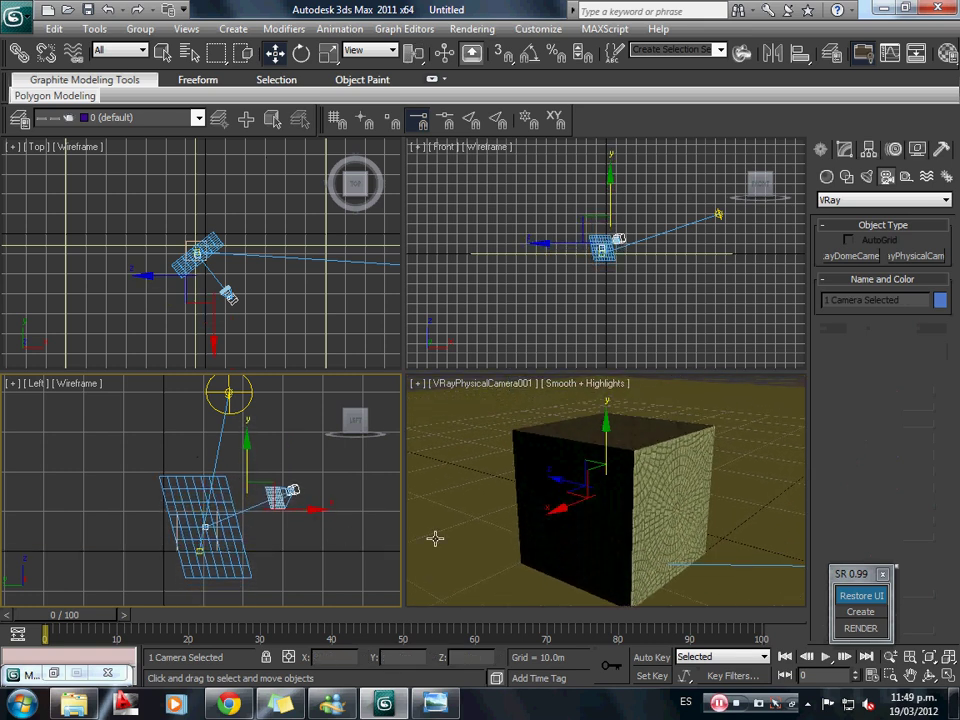
click(546, 547)
key(shift+f)
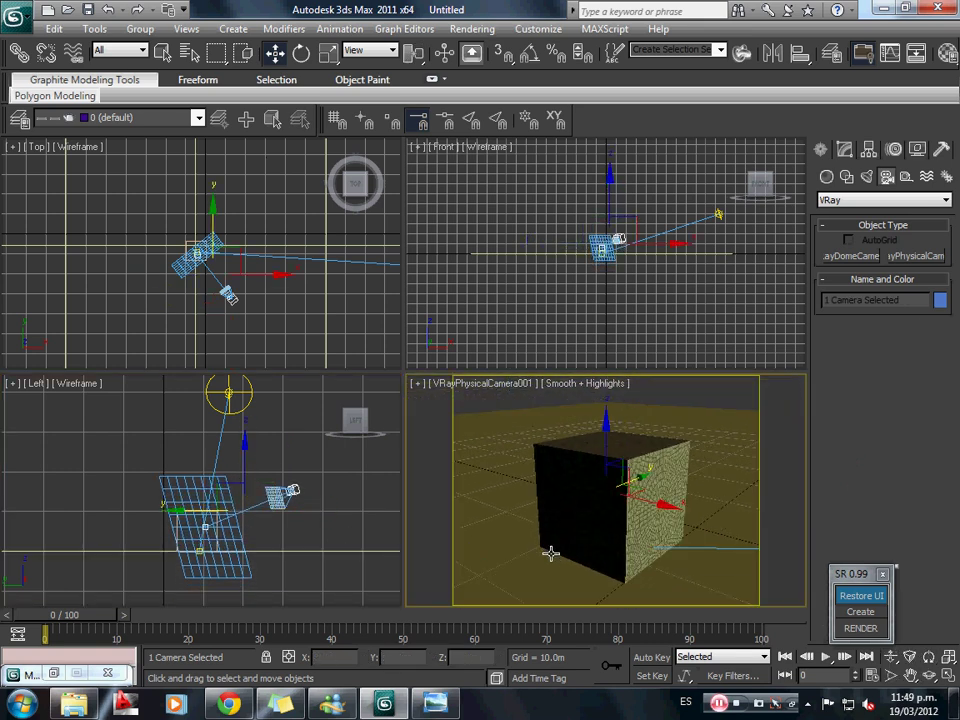
Render the camera view, examine the pavement texture on the box up close, and cancel the render.
click(872, 632)
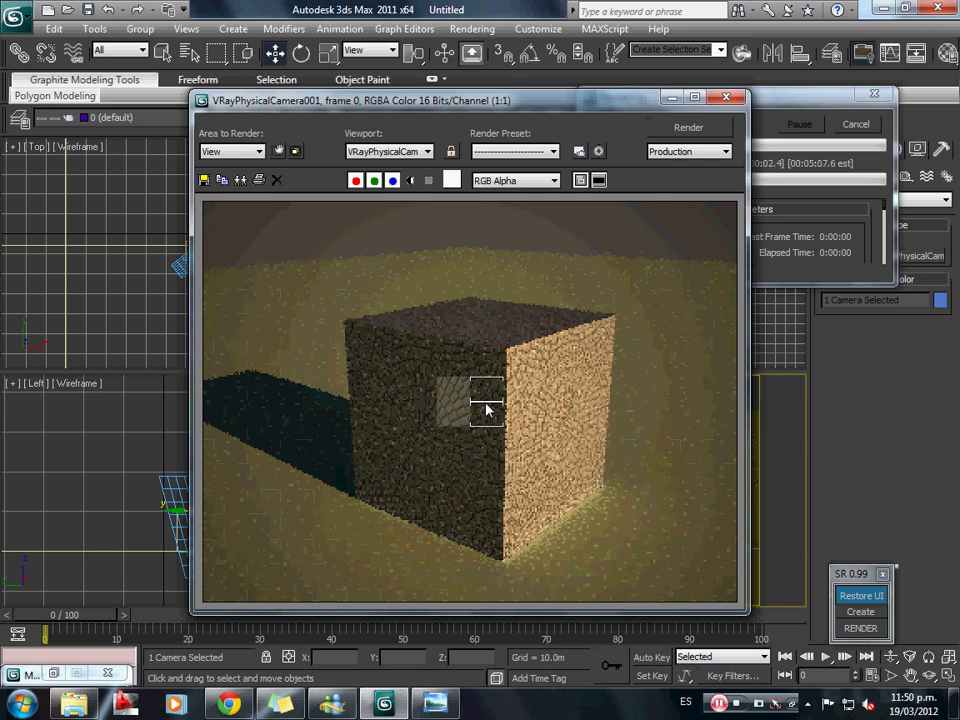
scroll(480, 413, up, 3)
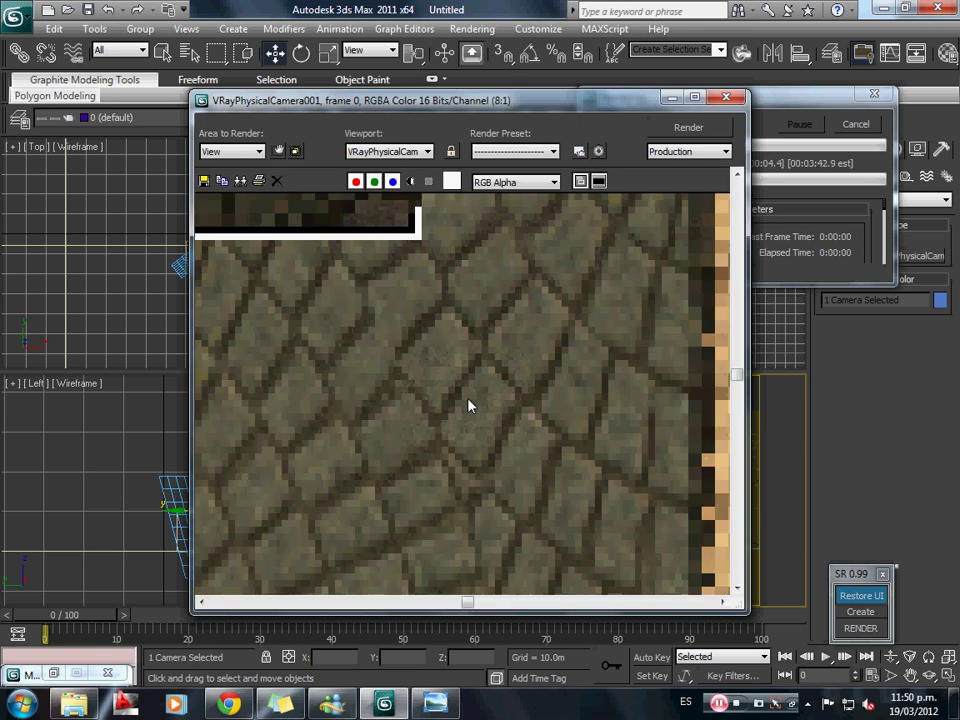
scroll(469, 403, down, 2)
scroll(475, 403, down, 1)
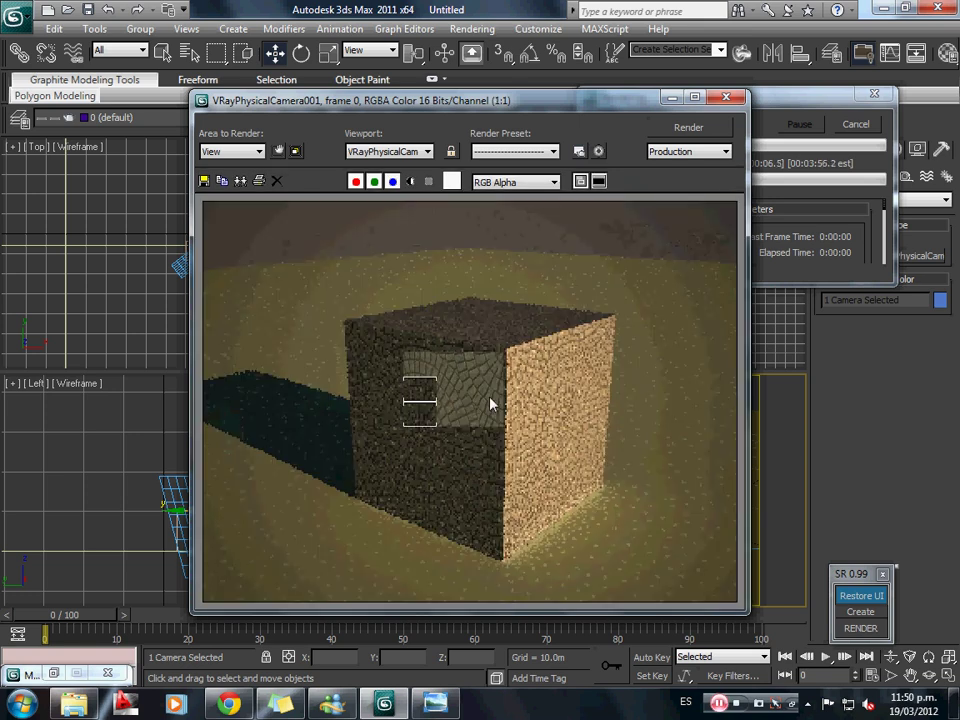
scroll(485, 404, up, 2)
scroll(480, 406, down, 2)
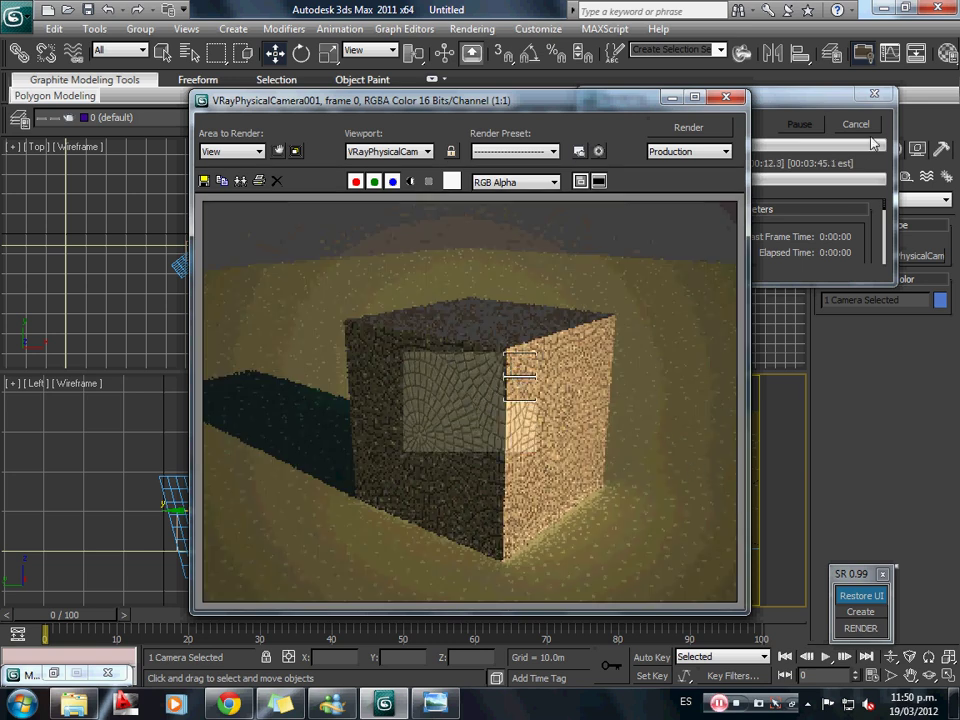
key(Escape)
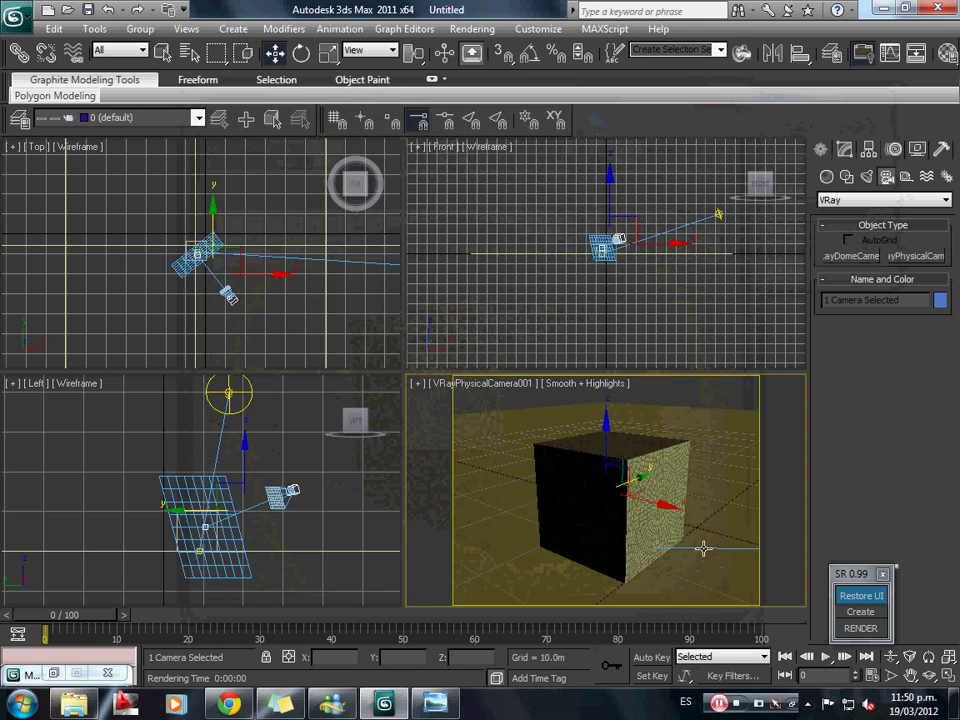
Adjust the render quality in the expanded SR 0.99 settings and reduce the tool back to its compact form.
click(860, 595)
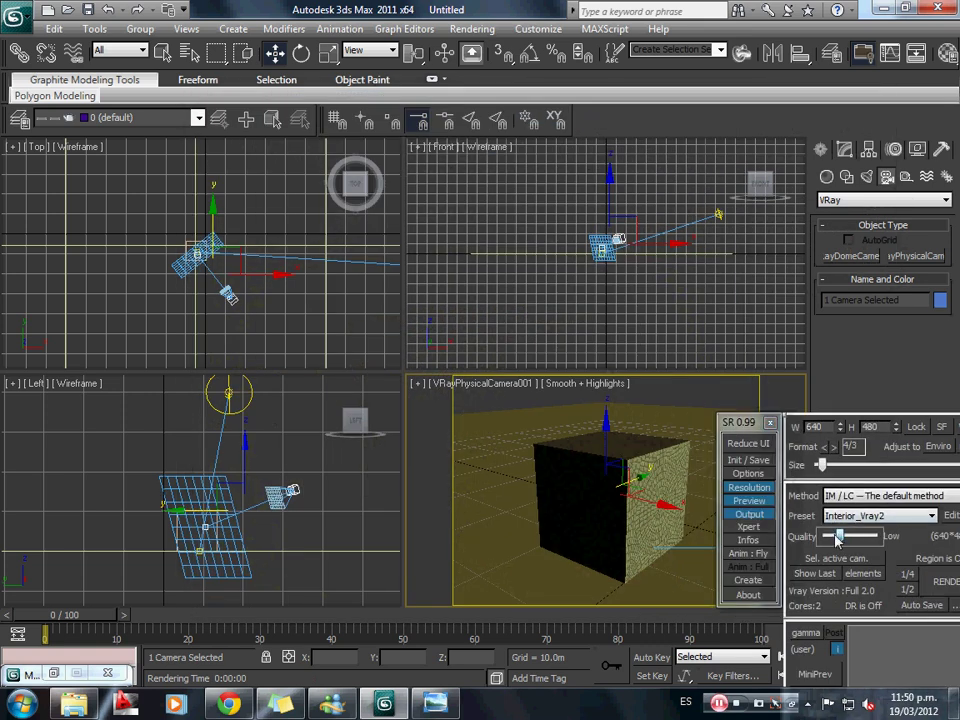
drag(843, 536, 831, 538)
click(748, 443)
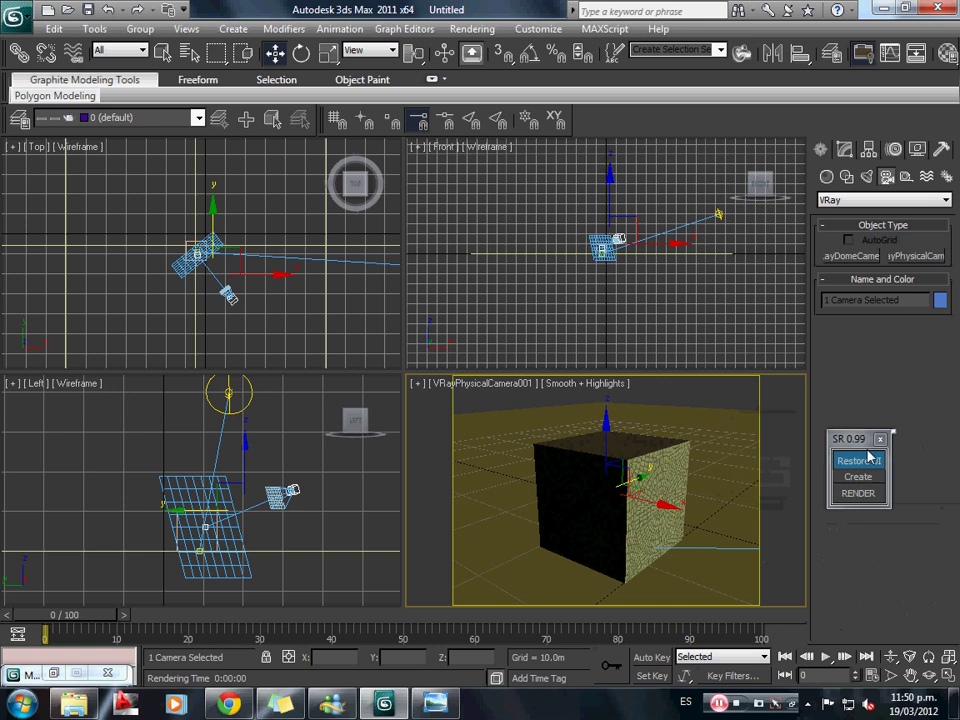
right_click(798, 435)
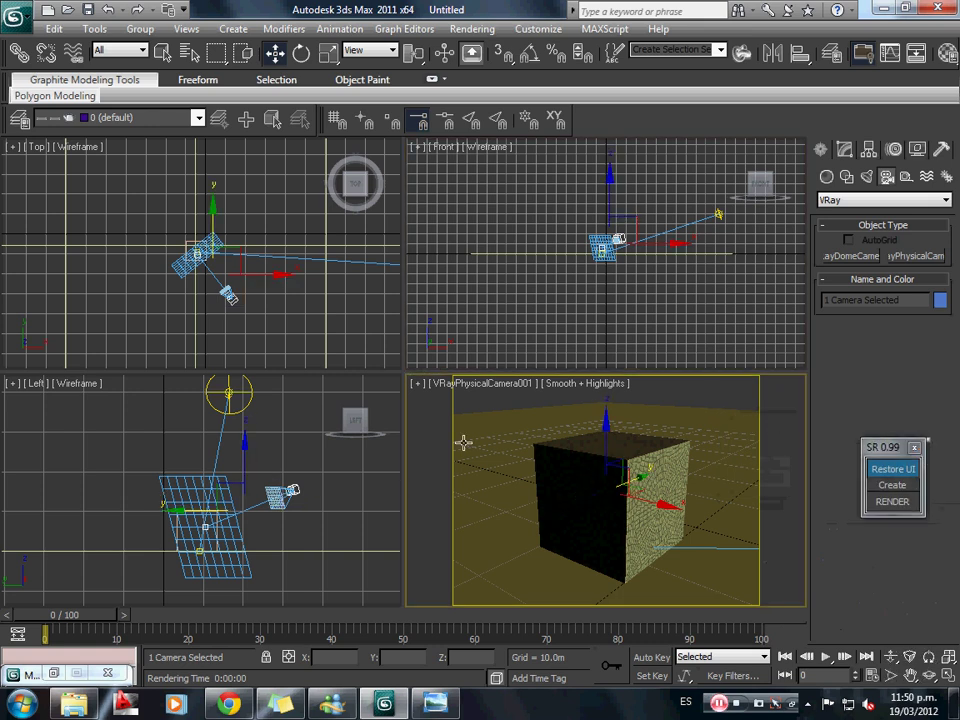
Select the unused material sample slot beside the pavement material and start importing a material library for it.
key(m)
click(211, 264)
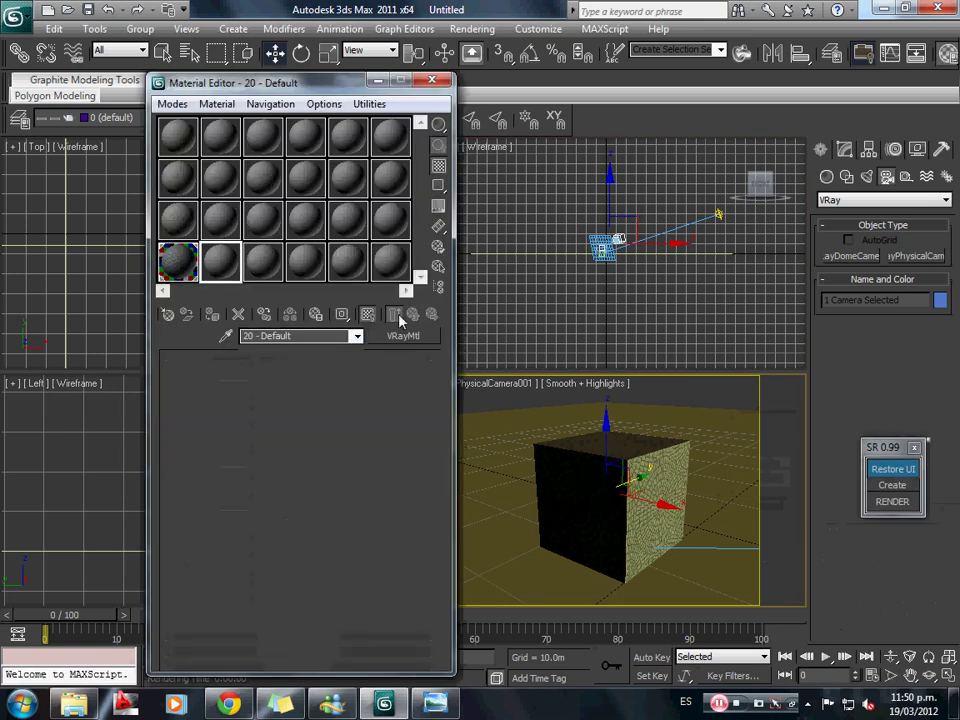
click(408, 335)
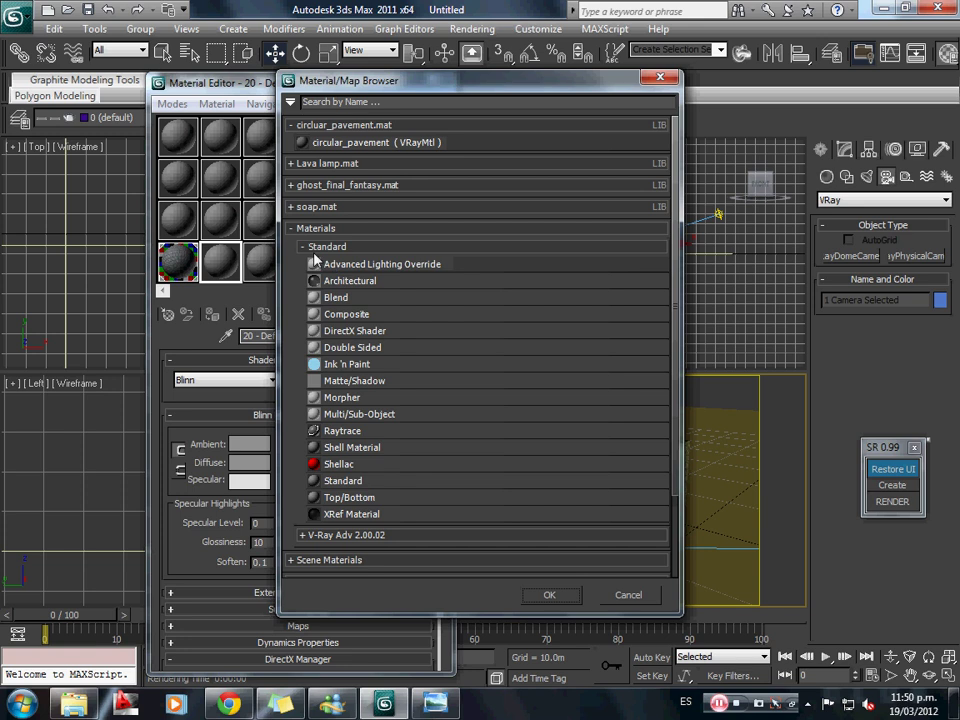
click(290, 101)
click(386, 135)
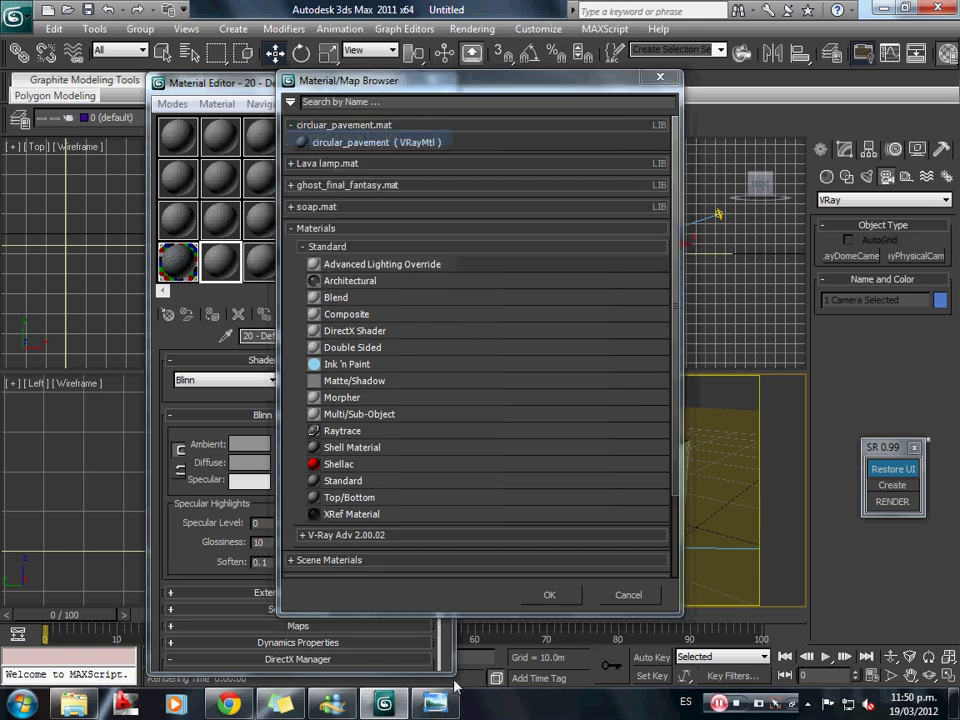
Switch to Windows Photo Viewer, browse the V-Ray material previews up to Colorfull Mosaic Tile, and return to 3ds Max.
click(437, 705)
click(519, 665)
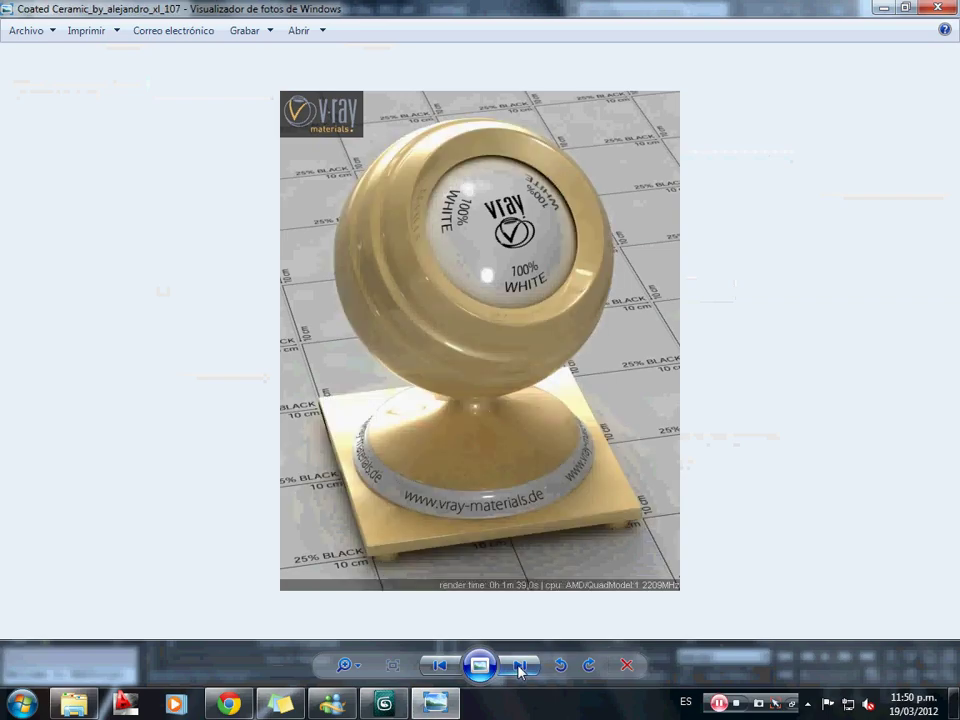
click(519, 665)
click(519, 665)
key(Left)
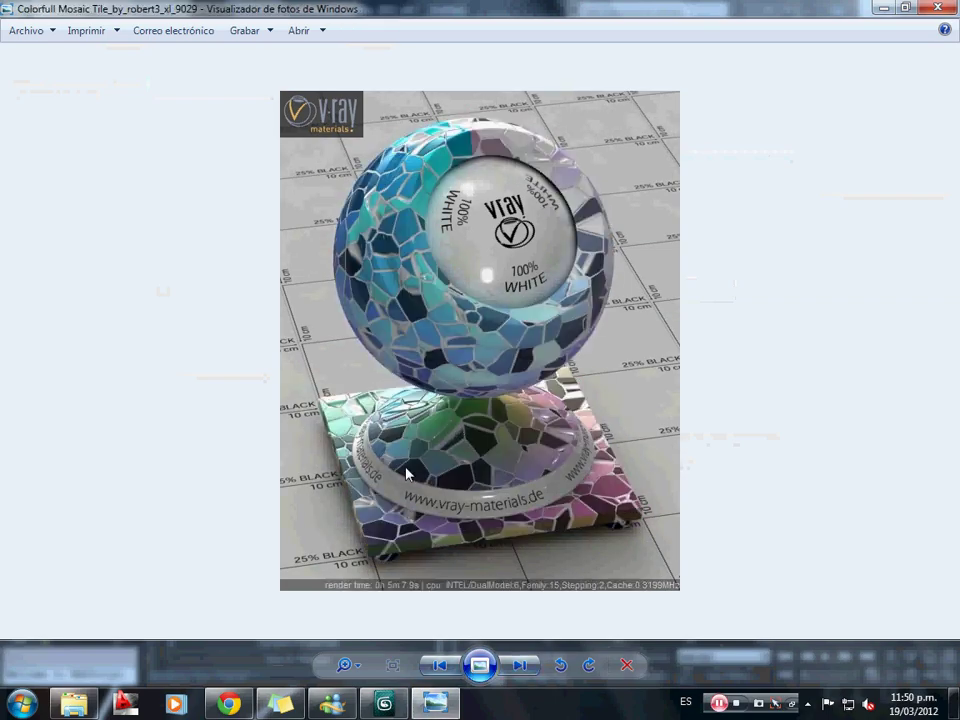
click(879, 8)
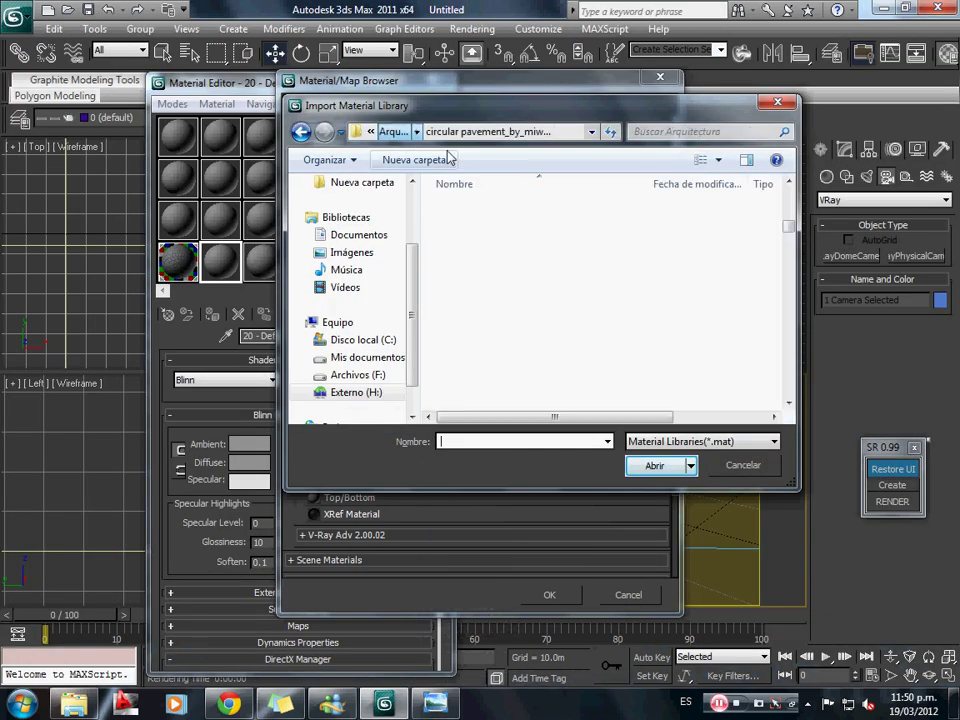
Import the Colorfull Mosaic Tile library from the Arquitectura folder and load its Colorfull Mosaic material into the selected slot.
scroll(495, 330, down, 3)
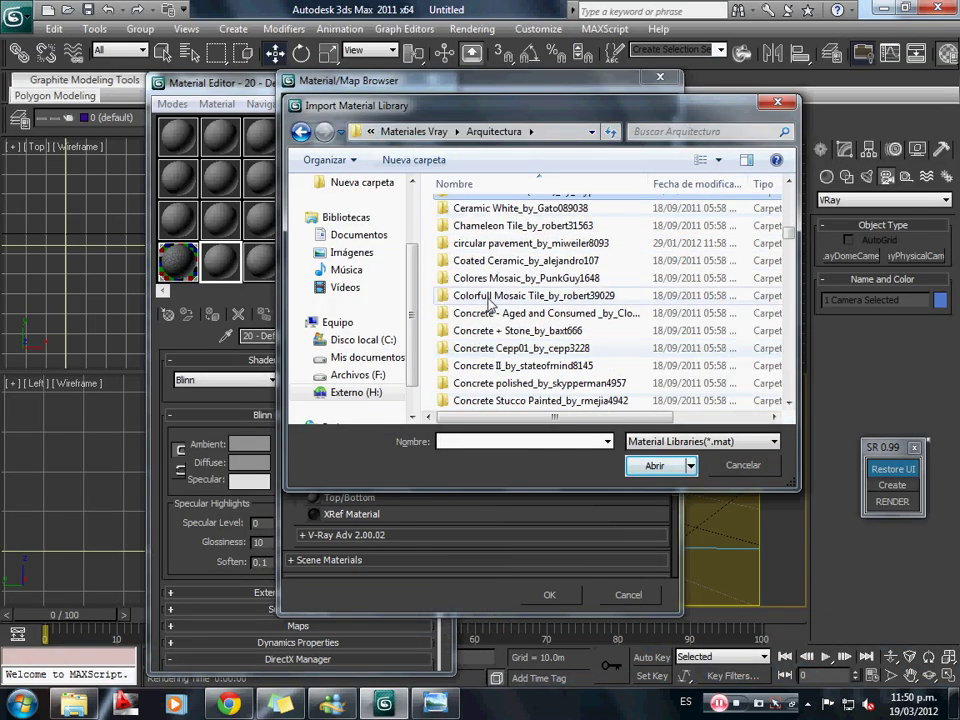
double_click(490, 296)
click(491, 208)
click(643, 463)
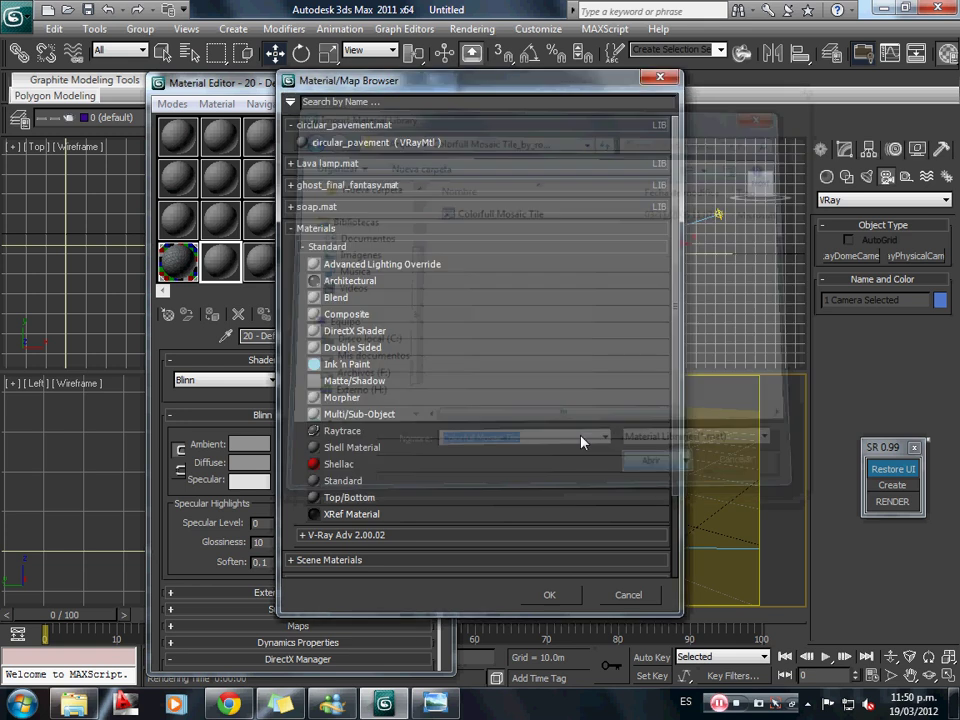
drag(679, 243, 675, 201)
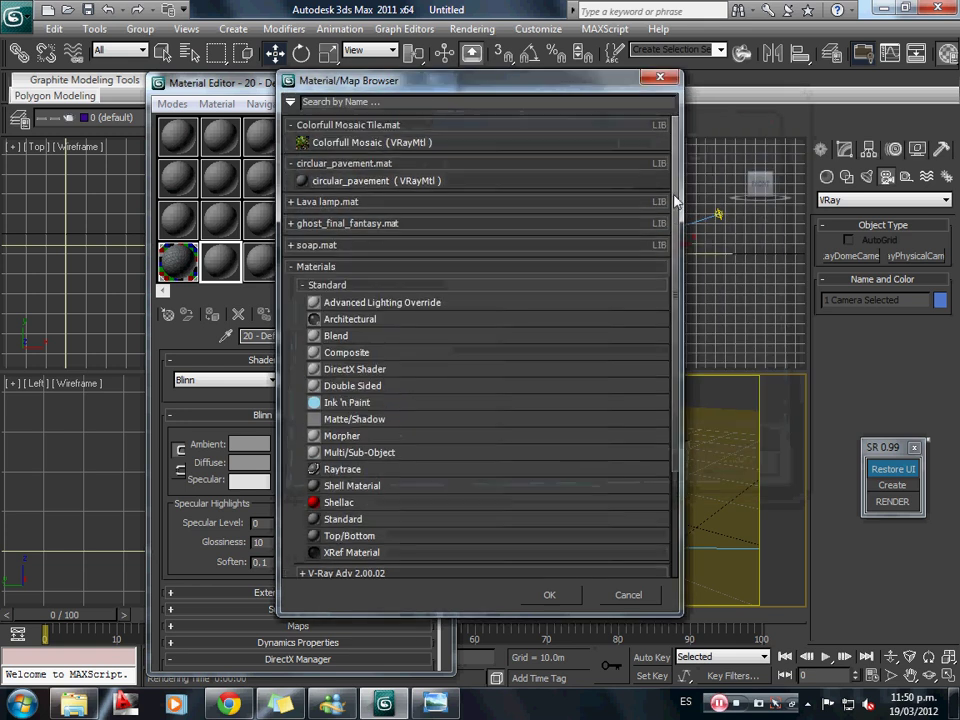
double_click(354, 145)
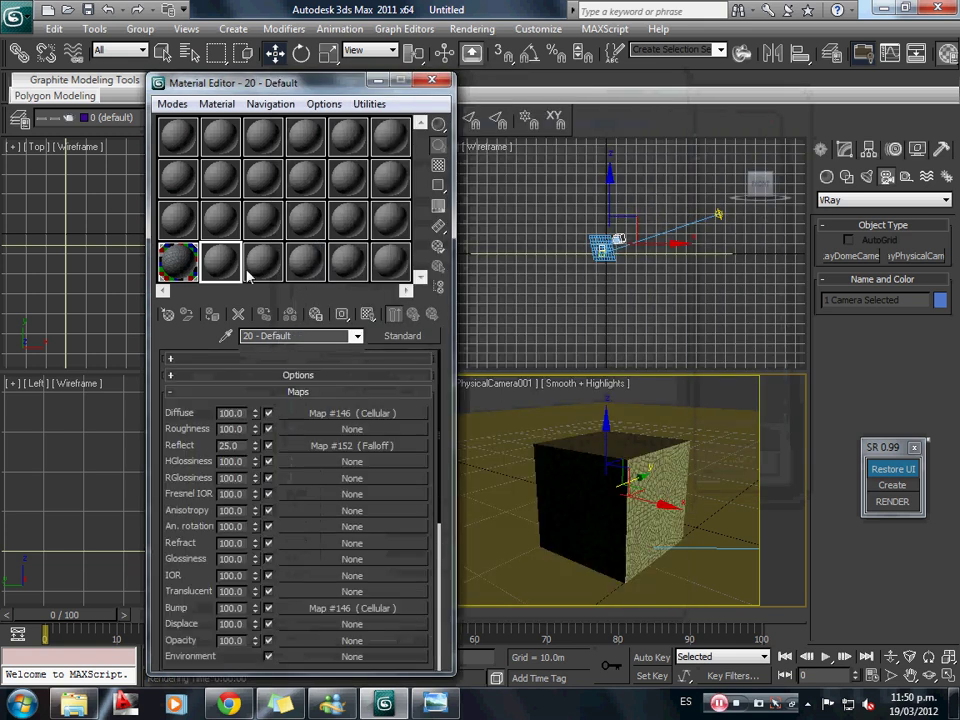
Examine the mosaic material in an enlarged sample preview and close the Material Editor.
double_click(218, 266)
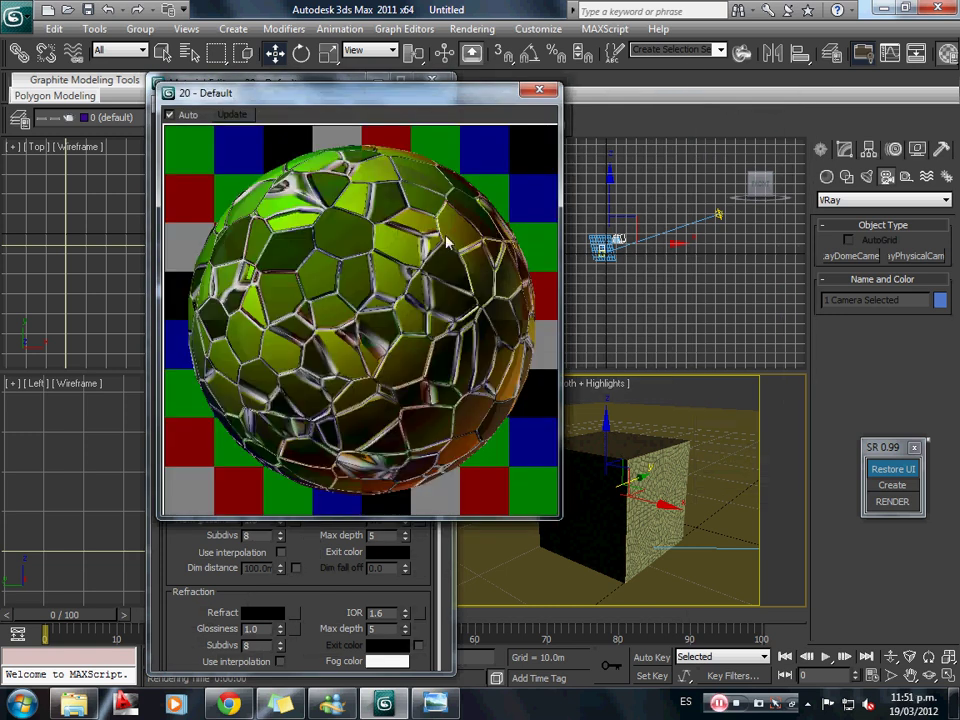
click(537, 92)
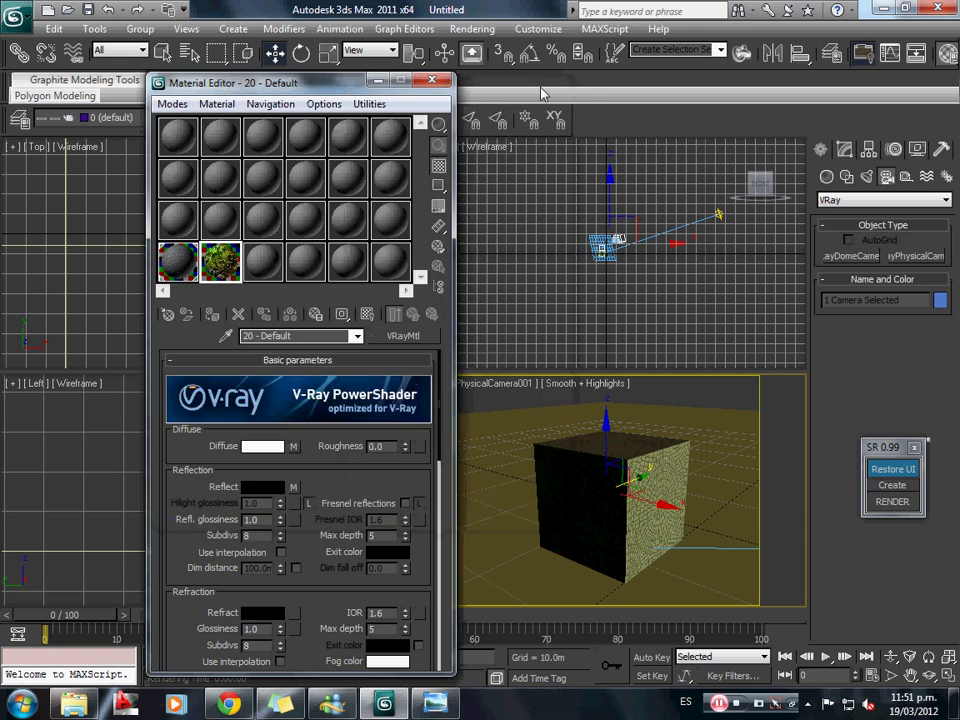
click(432, 80)
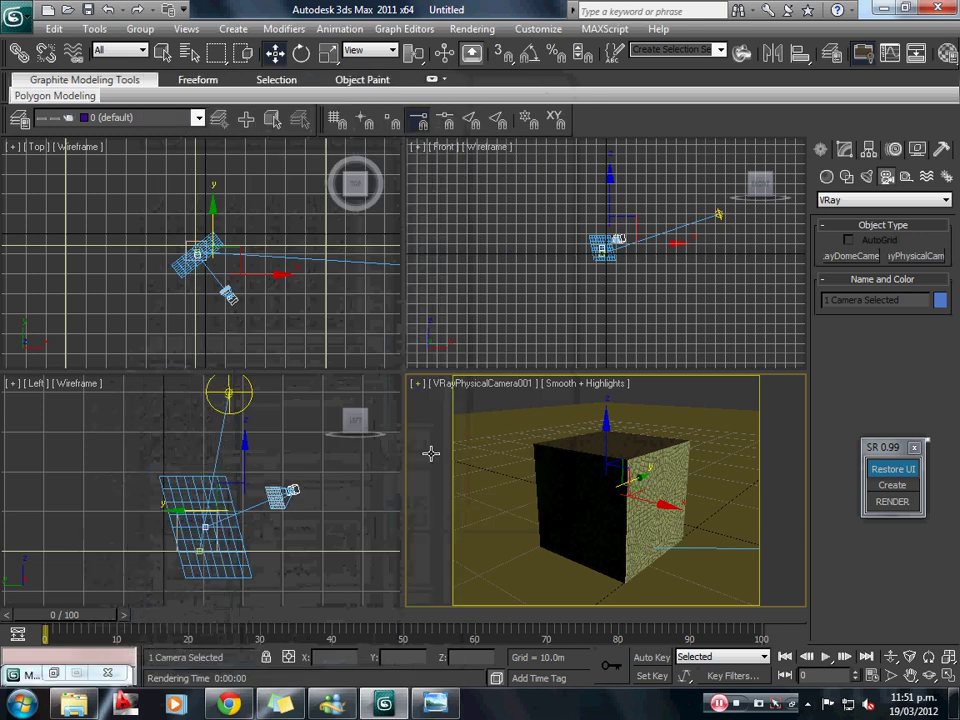
Select the box and convert it to an Editable Mesh.
click(602, 462)
click(843, 152)
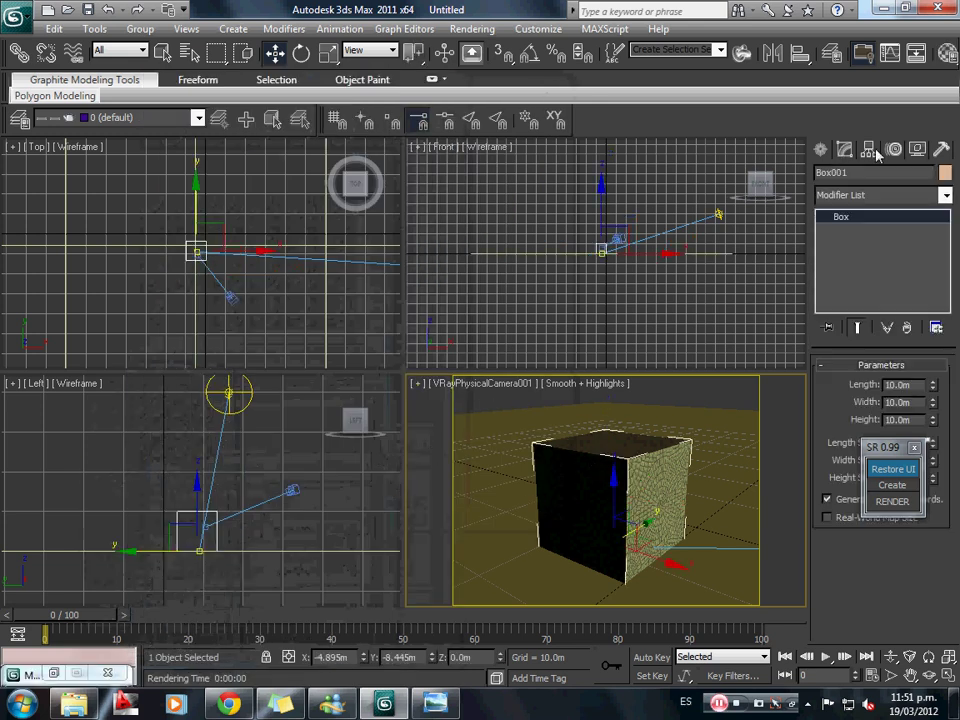
drag(890, 458, 891, 505)
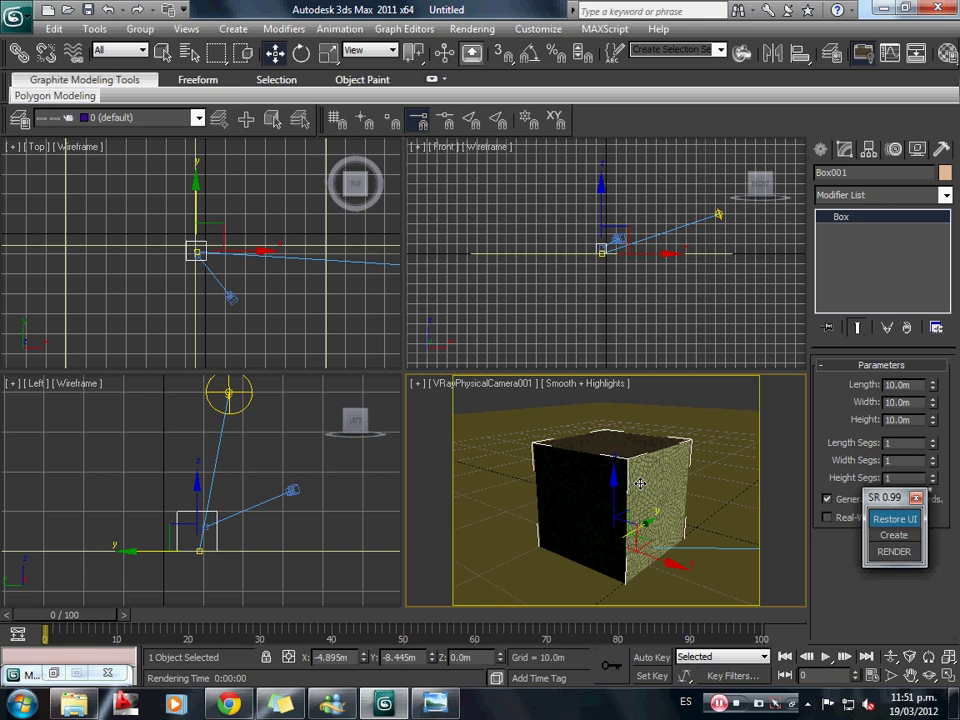
right_click(640, 455)
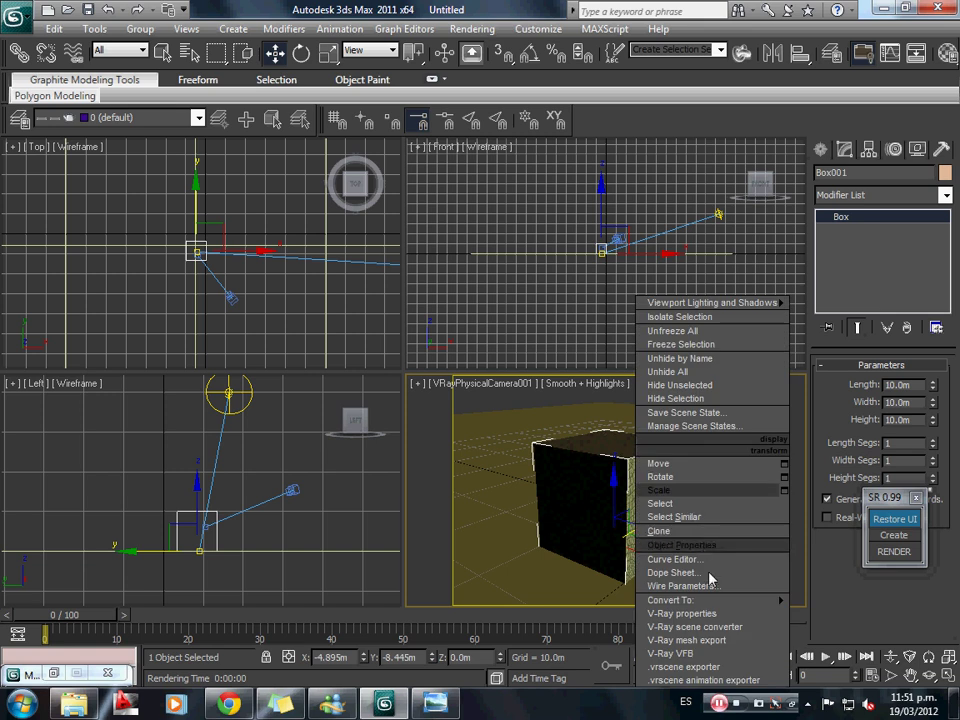
mouse_move(770, 600)
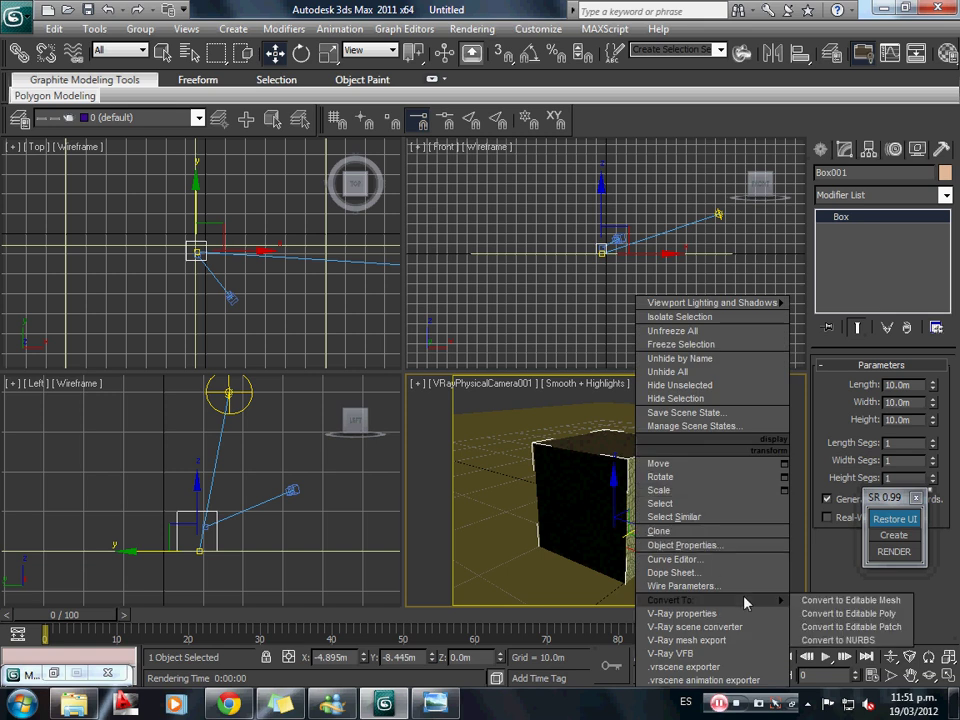
click(850, 600)
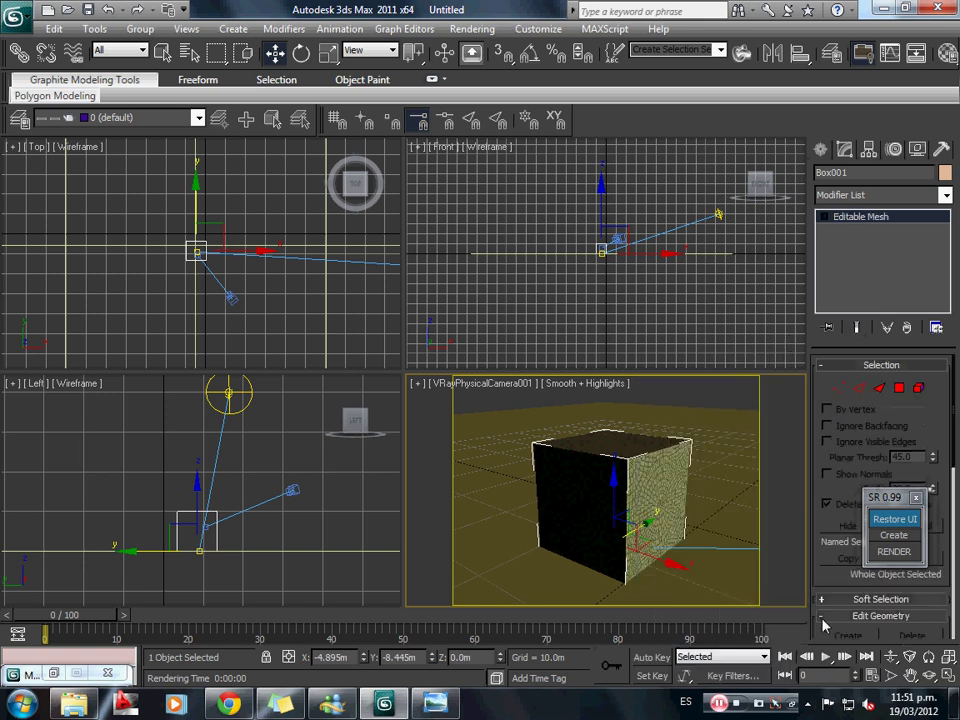
Select all of the box's polygons at Polygon level and assign them to smoothing group 1.
click(901, 390)
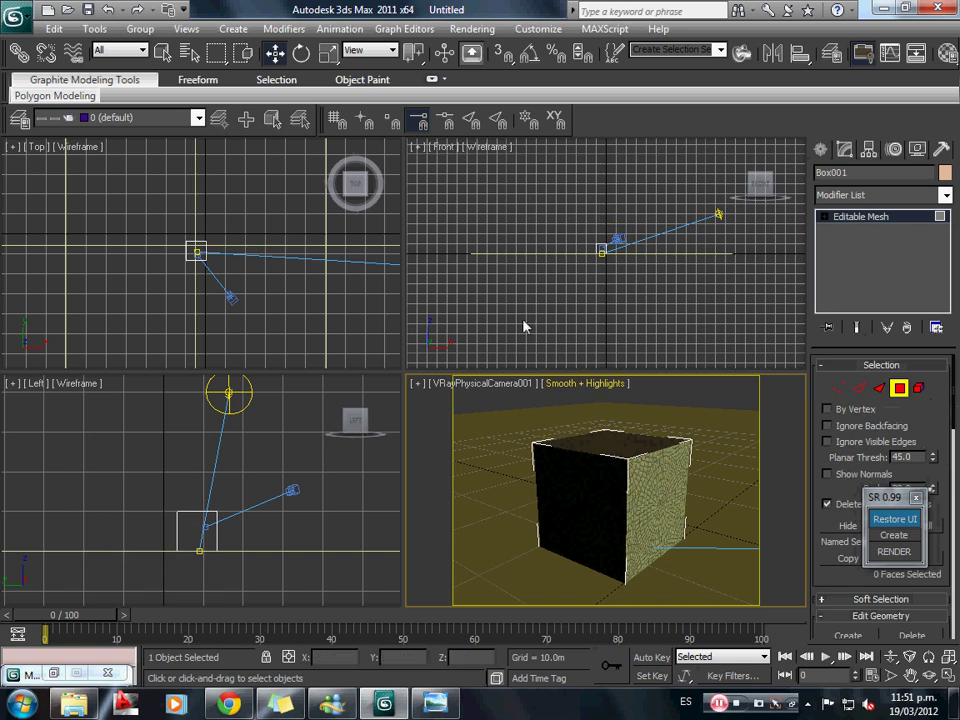
drag(508, 403, 708, 598)
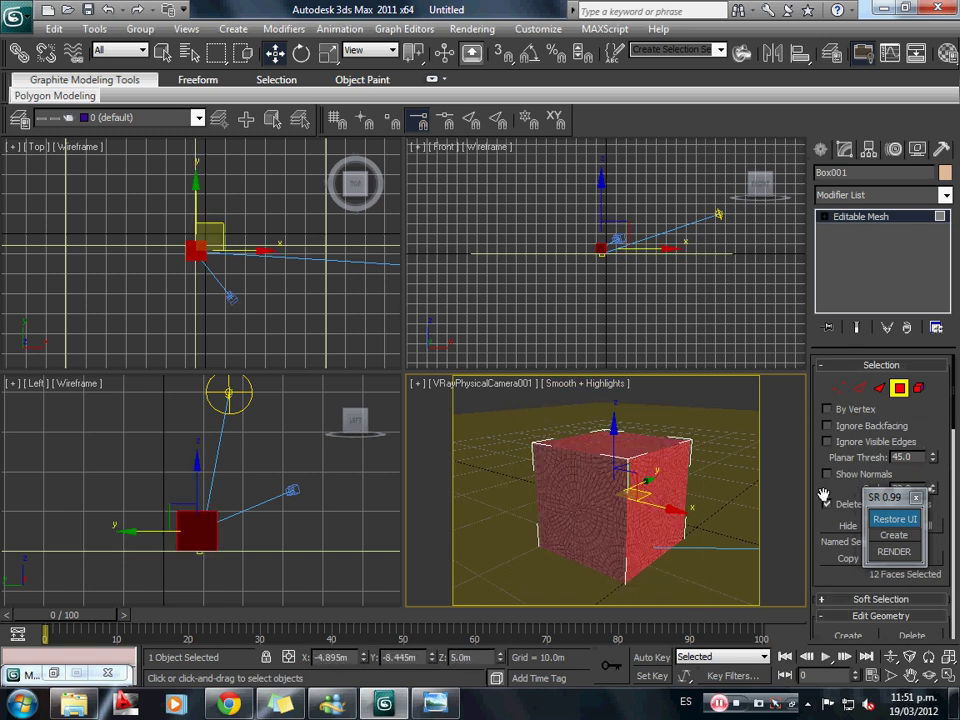
click(895, 519)
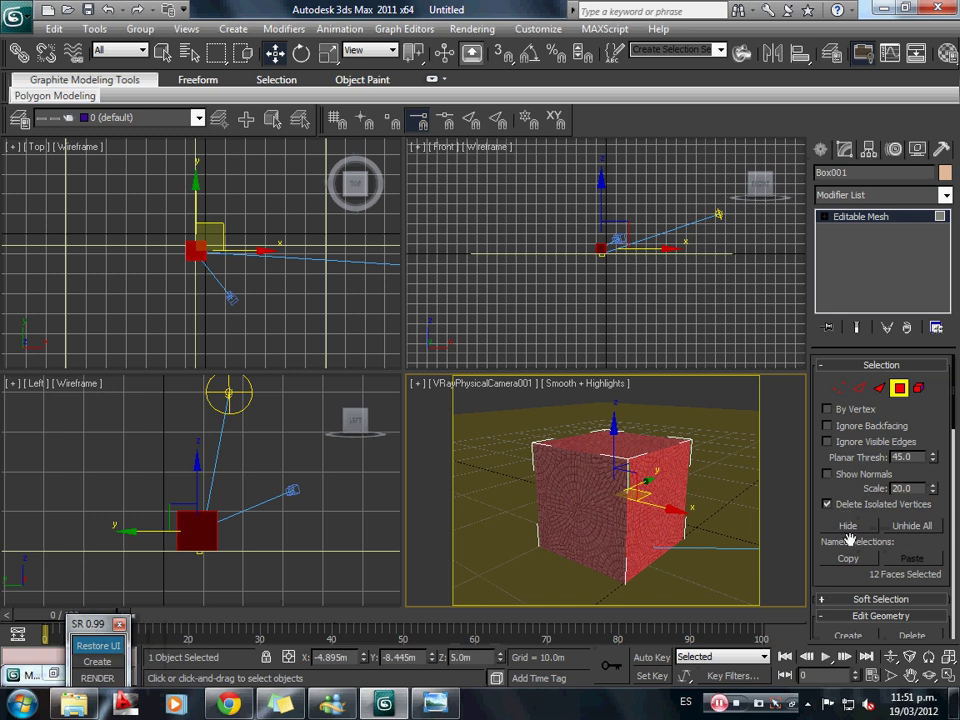
scroll(849, 540, down, 10)
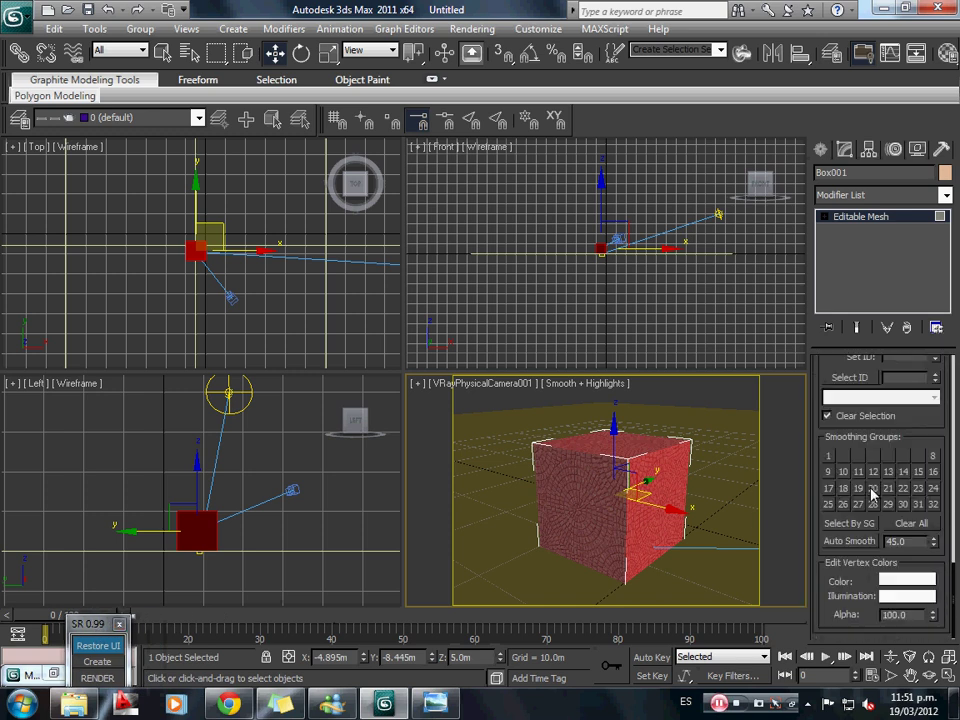
click(829, 458)
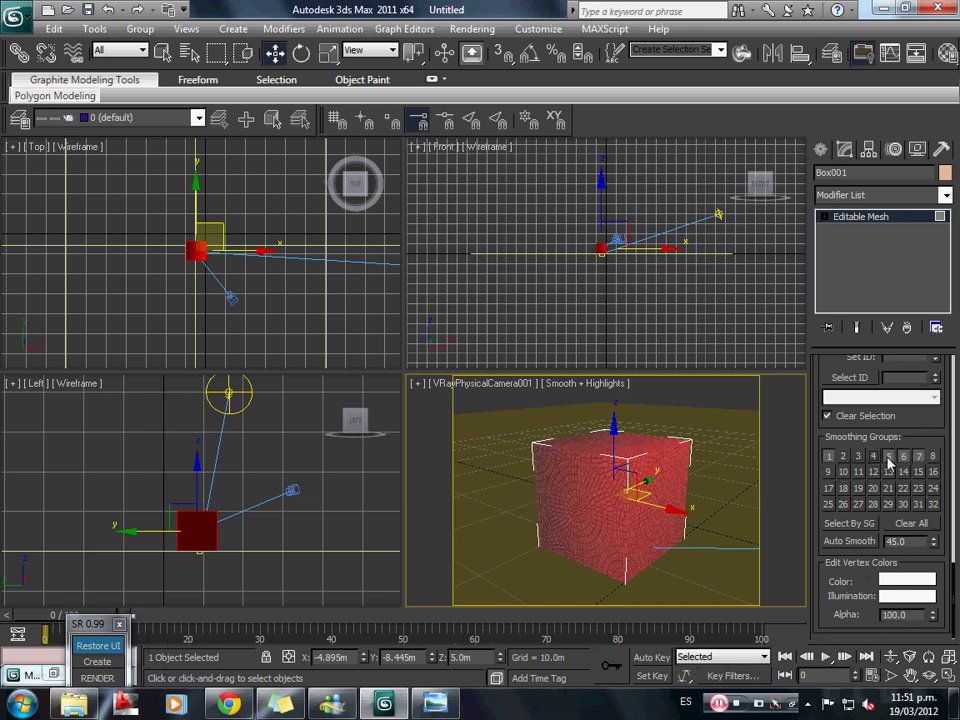
Look through the mesh editing and surface settings for the material ID options, then clear the polygon selection.
drag(919, 437, 919, 507)
scroll(911, 507, down, 2)
scroll(900, 500, up, 10)
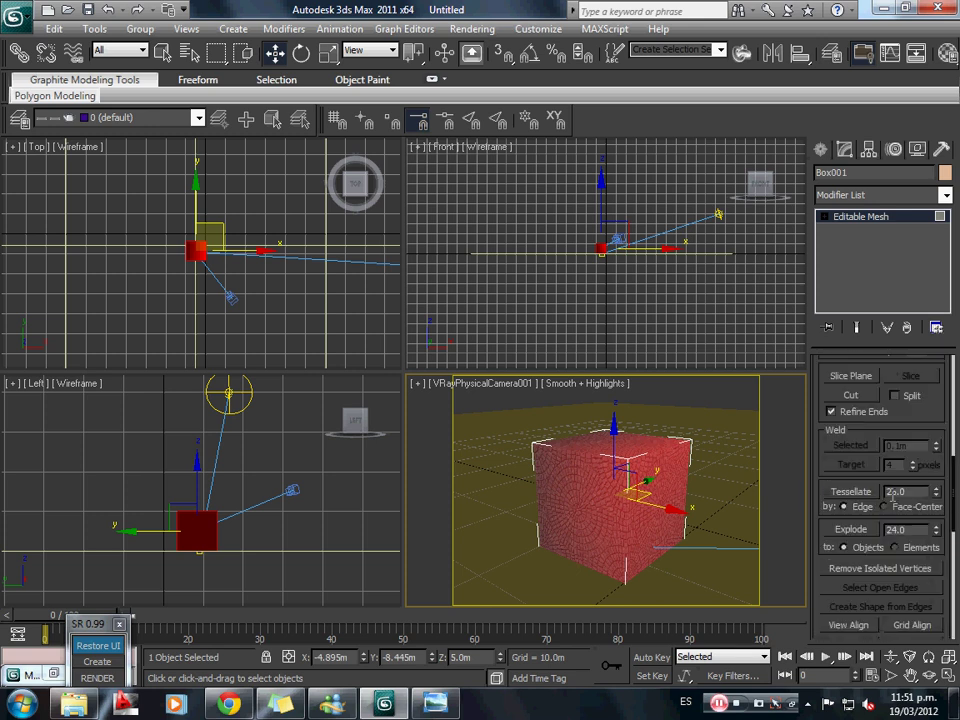
scroll(895, 500, down, 10)
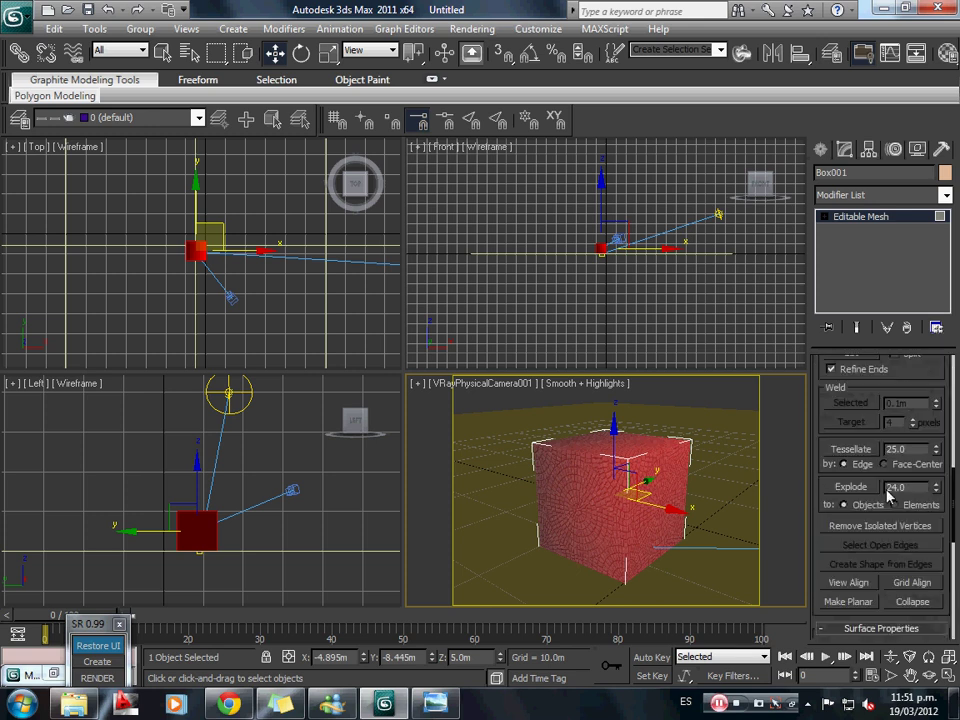
scroll(900, 495, down, 2)
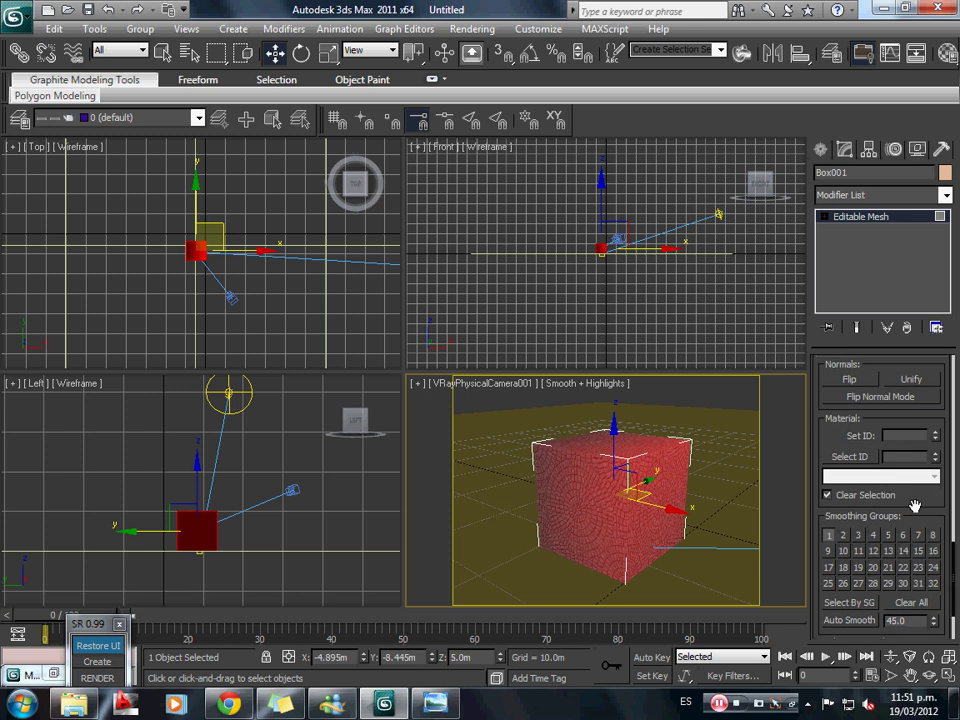
scroll(917, 512, up, 1)
click(857, 476)
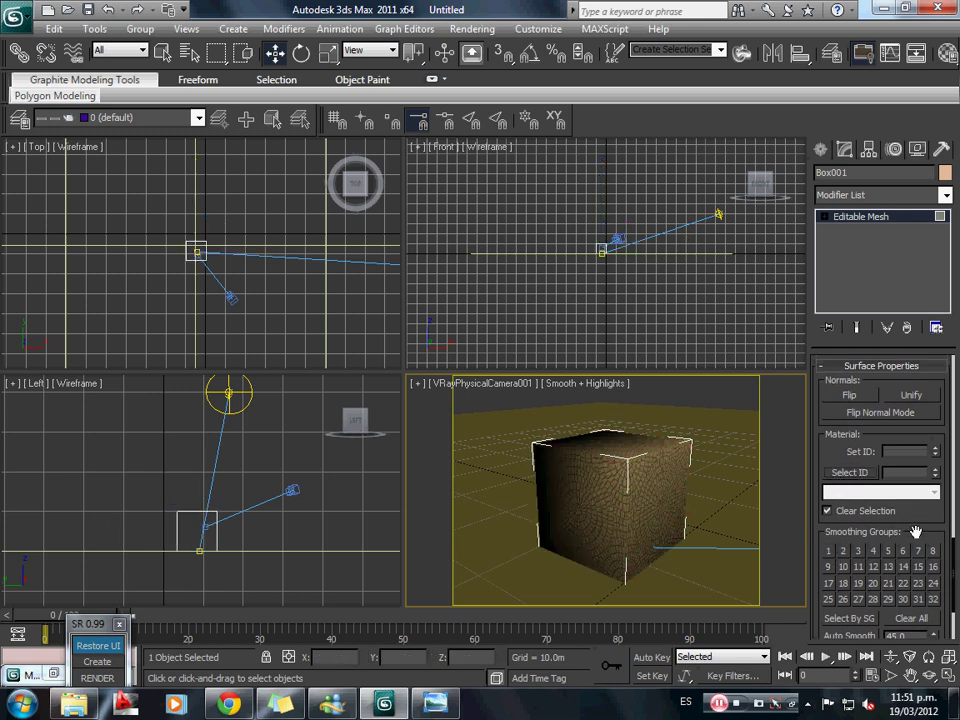
Reselect all of the box's polygons, set their material ID to 1, and clear the selection.
drag(915, 531, 921, 463)
scroll(886, 338, up, 10)
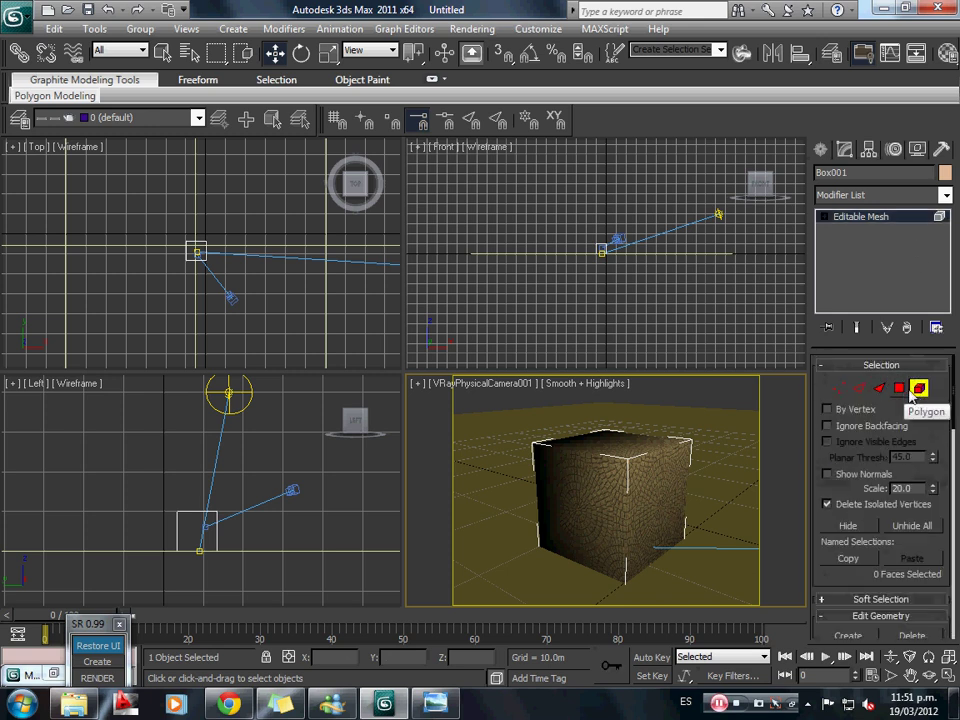
scroll(860, 444, down, 2)
scroll(859, 443, down, 10)
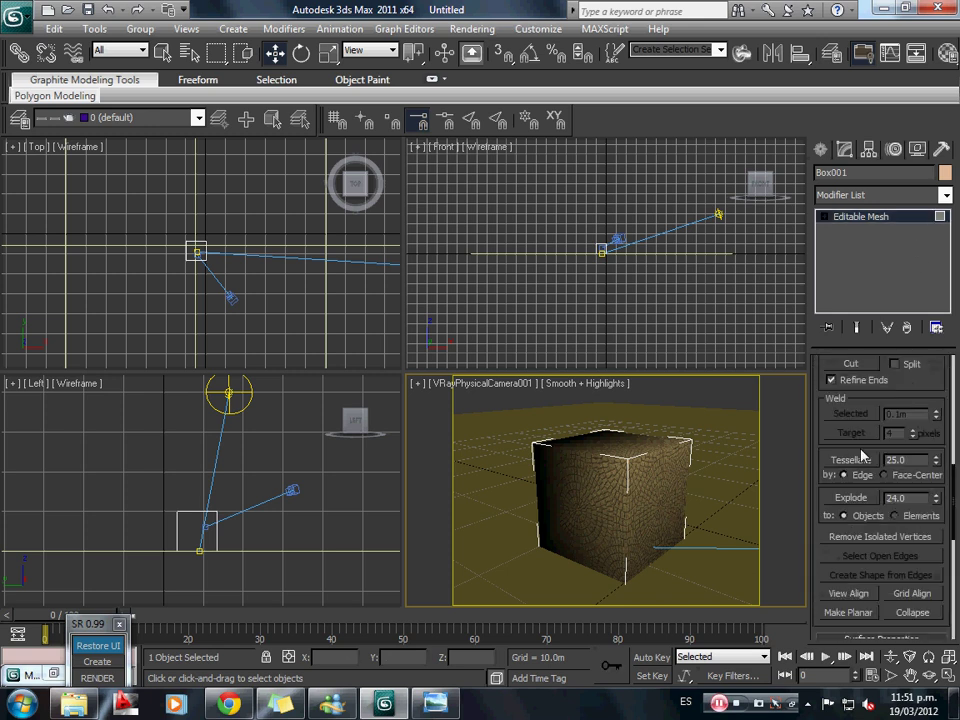
drag(510, 396, 731, 612)
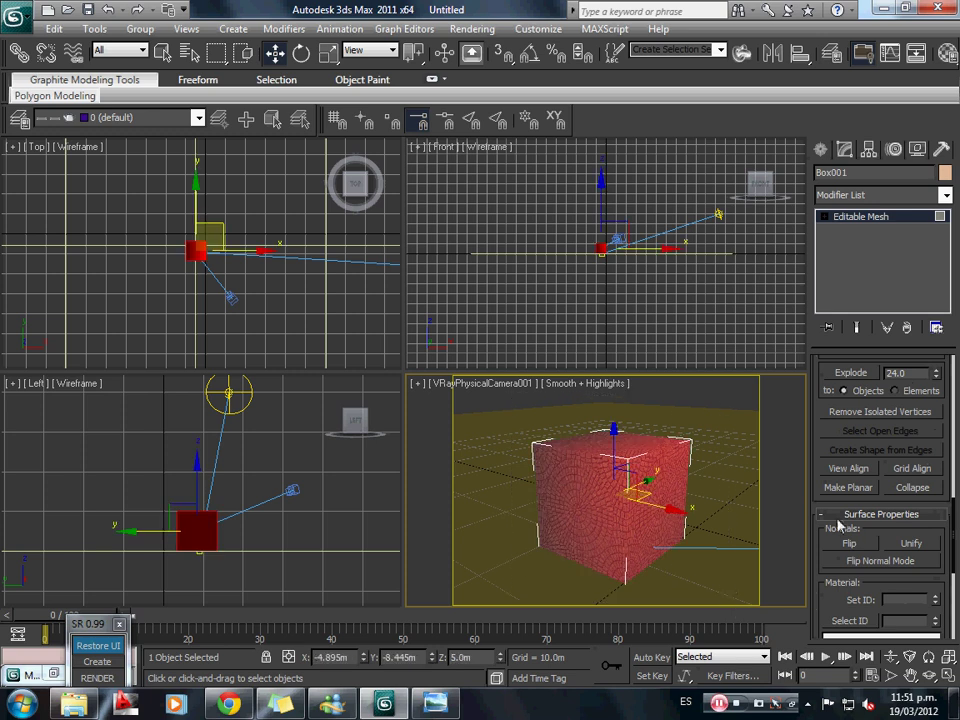
scroll(877, 582, down, 10)
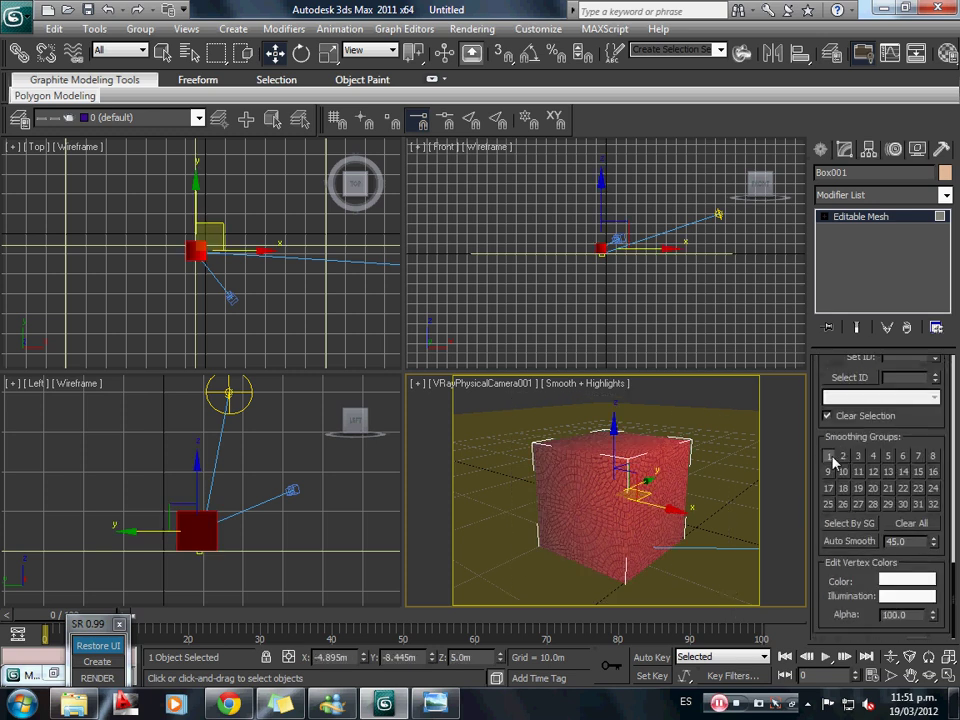
scroll(889, 395, up, 2)
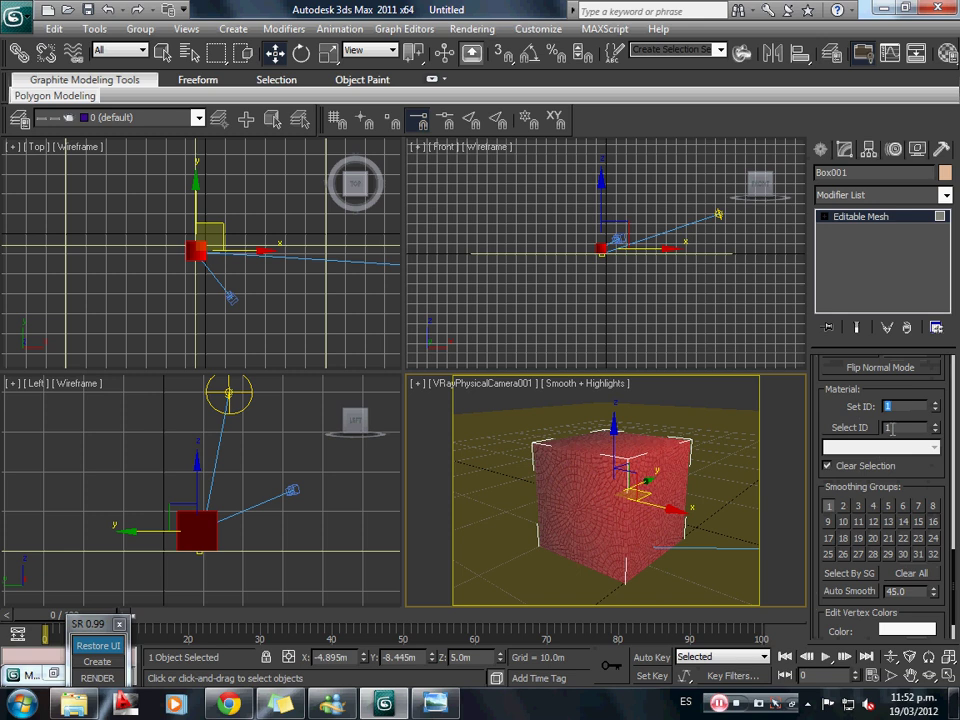
click(716, 403)
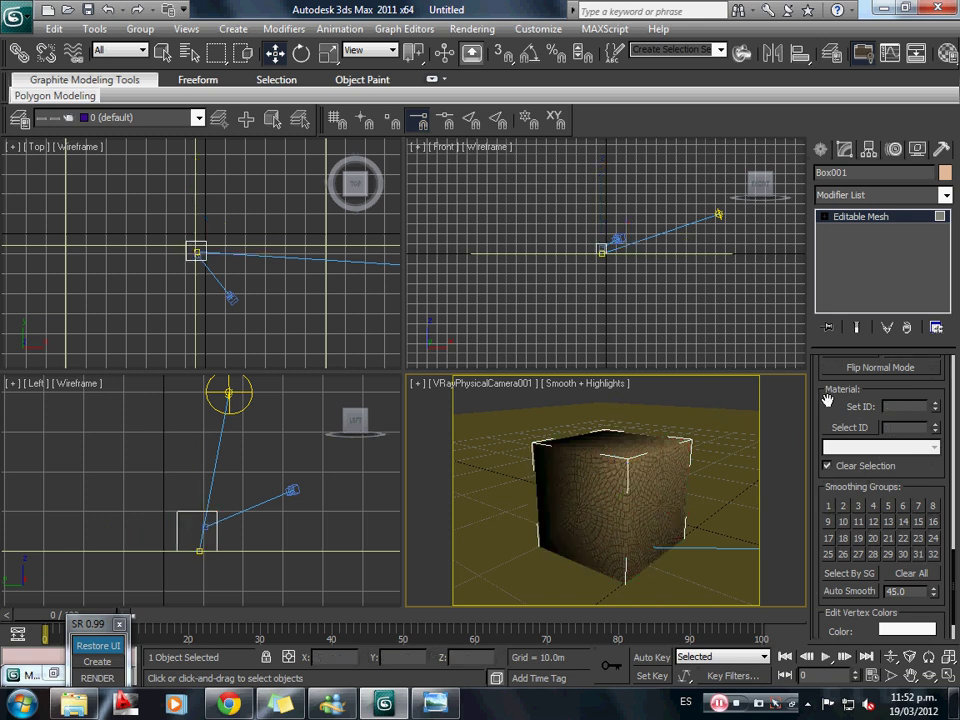
click(823, 216)
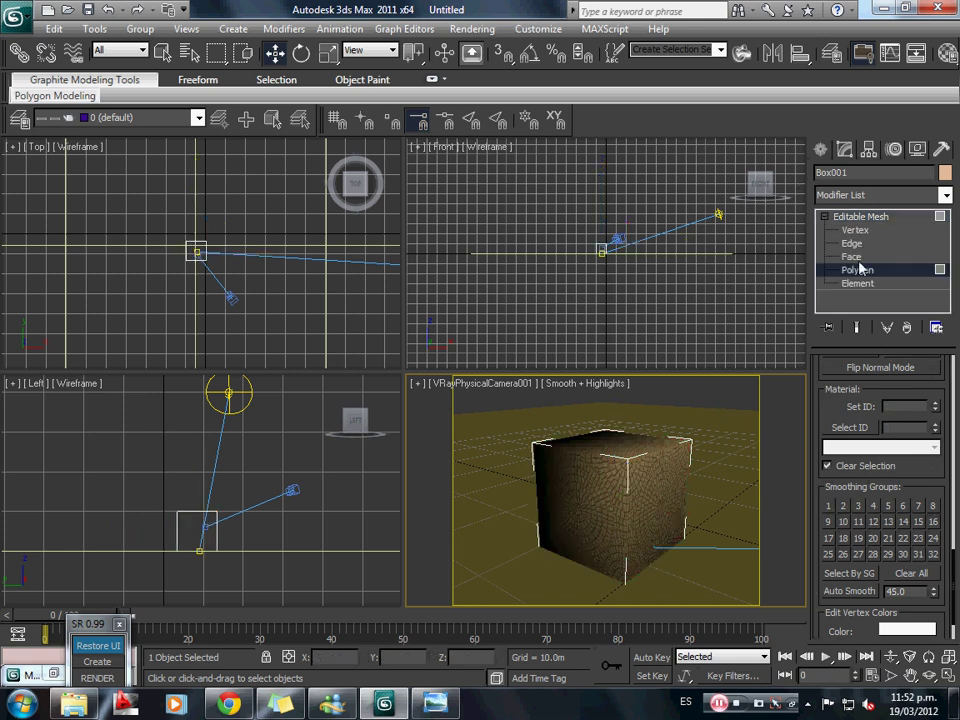
click(858, 270)
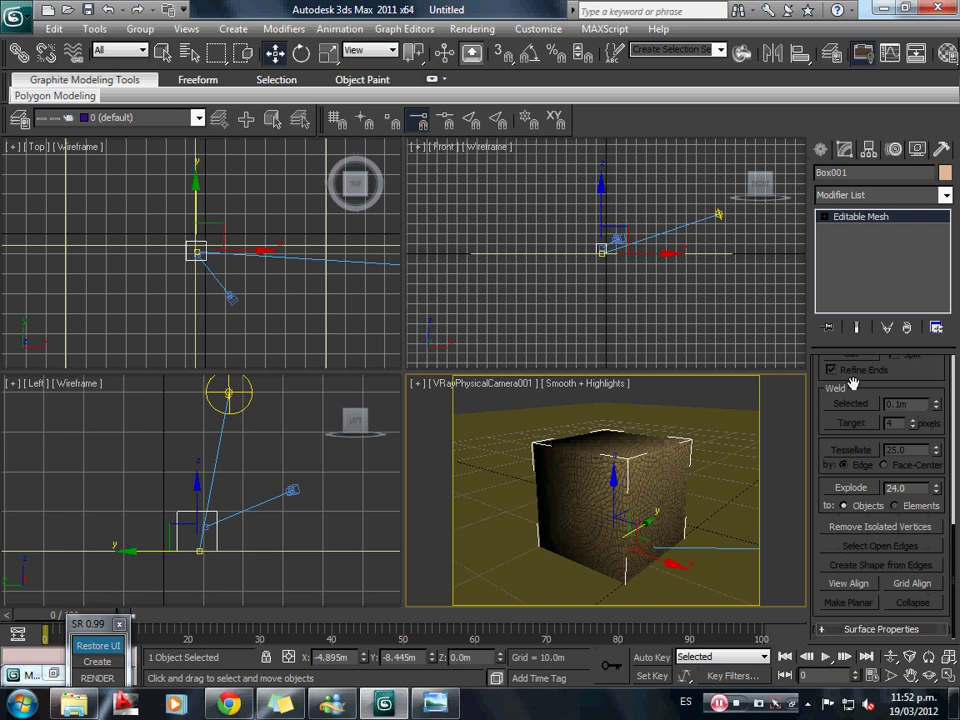
scroll(852, 383, up, 10)
scroll(814, 371, down, 7)
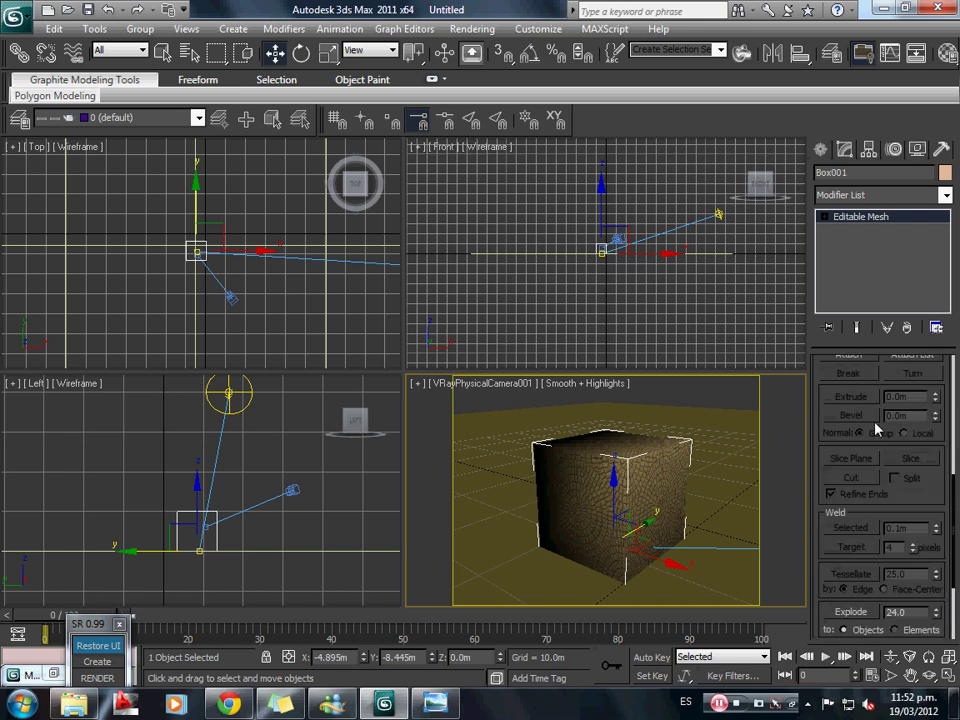
scroll(876, 428, up, 7)
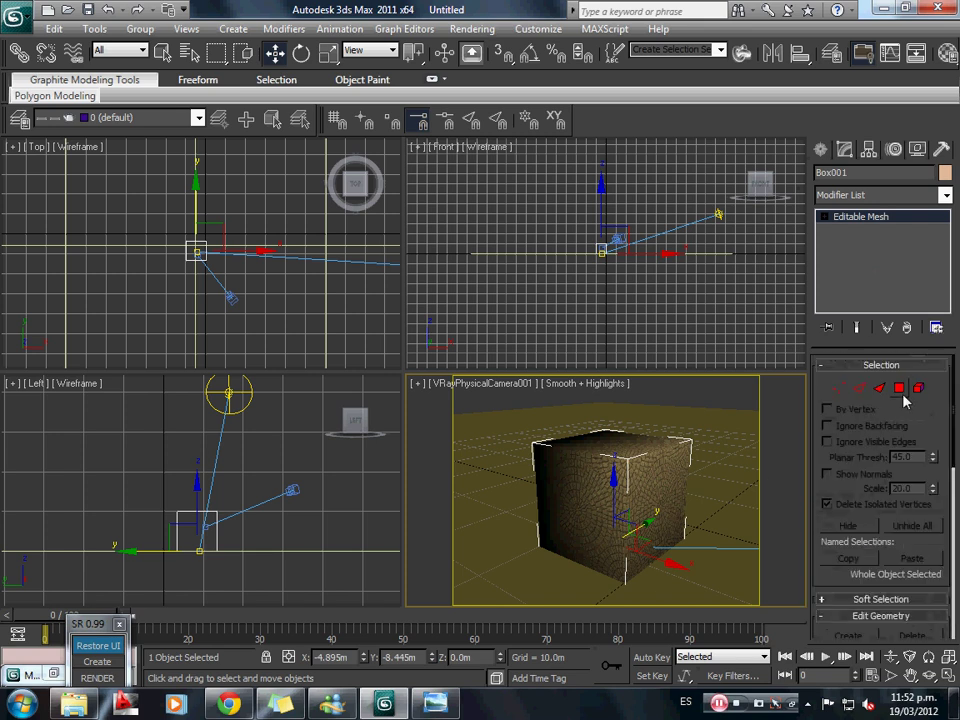
At Polygon level, select the box's right side face and top face and set their material ID to 2.
click(899, 387)
scroll(900, 410, down, 10)
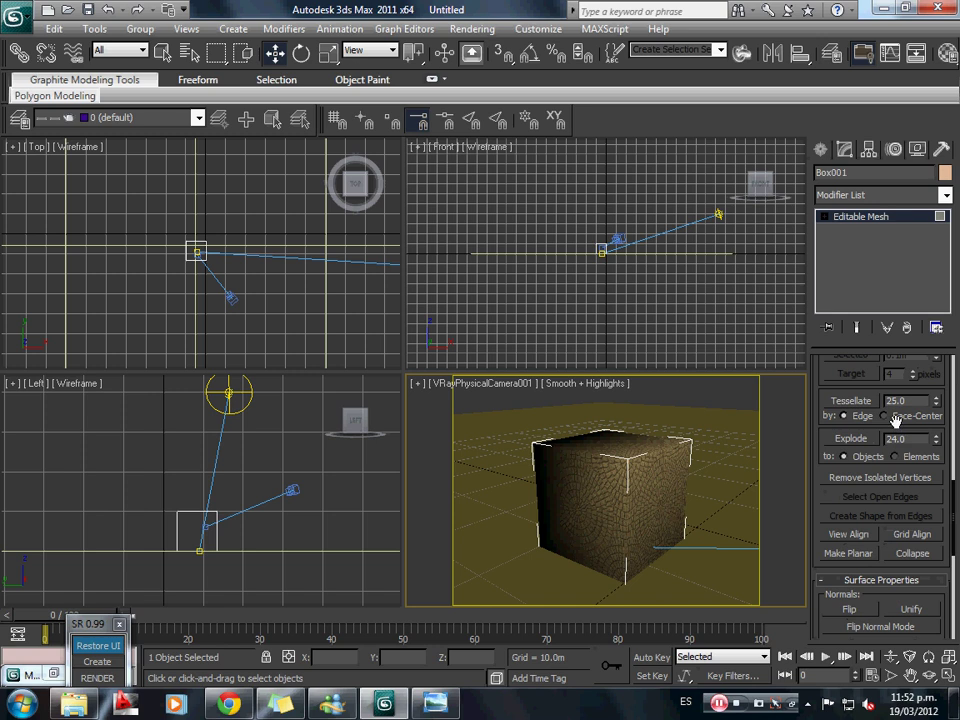
scroll(895, 420, down, 5)
click(665, 490)
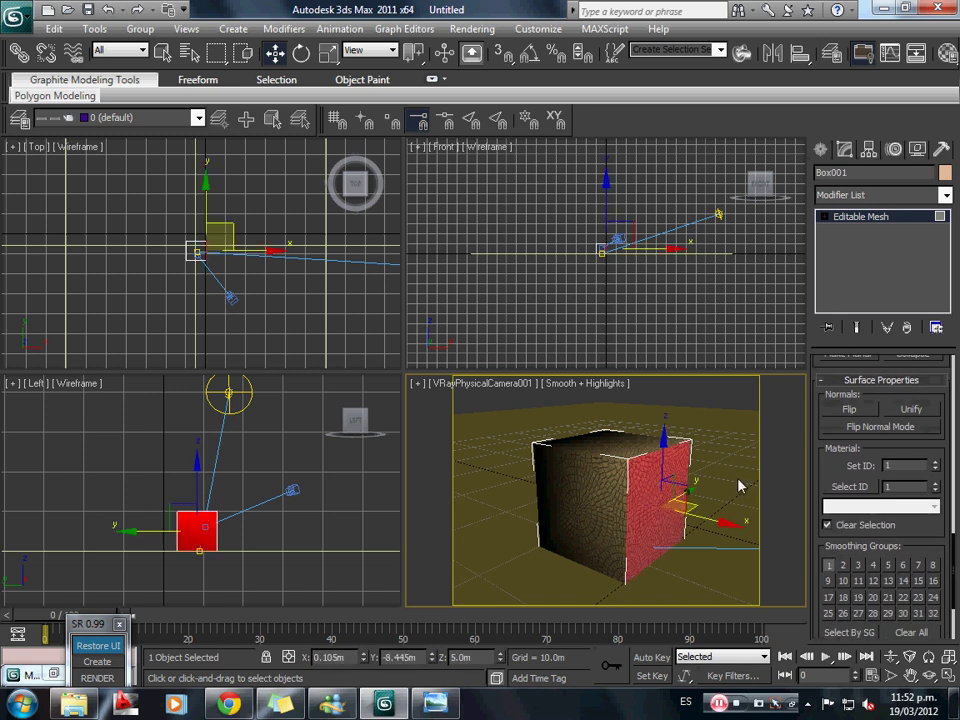
ctrl+click(634, 440)
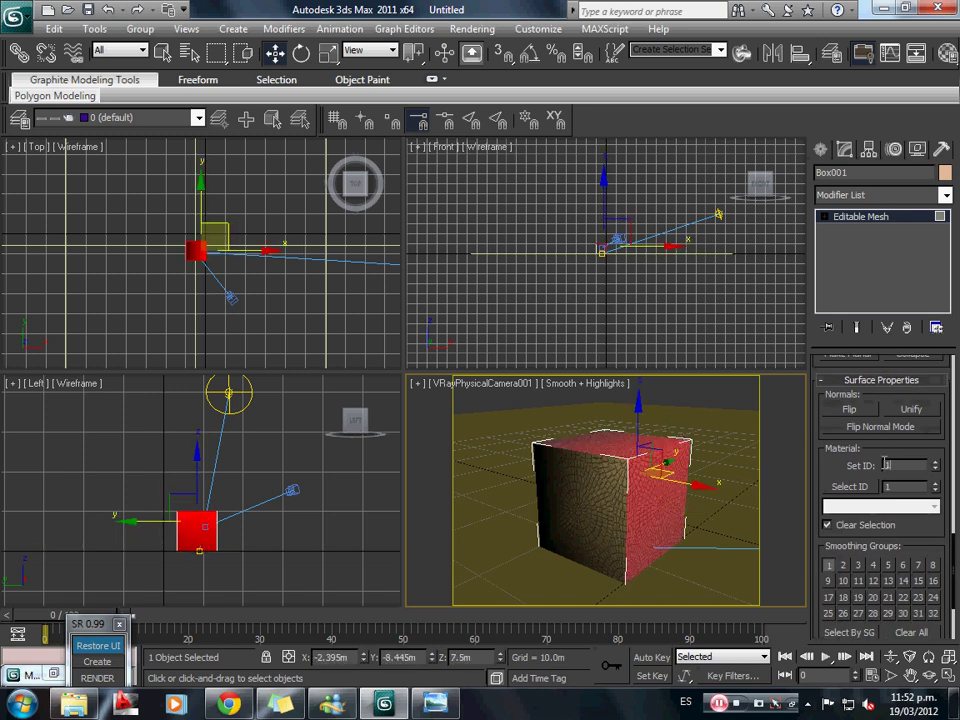
text(2)
key(Return)
Switch the camera viewport to Perspective, set the two opposite side faces' material ID to 3, and leave Polygon level.
middle_click(517, 304)
click(500, 383)
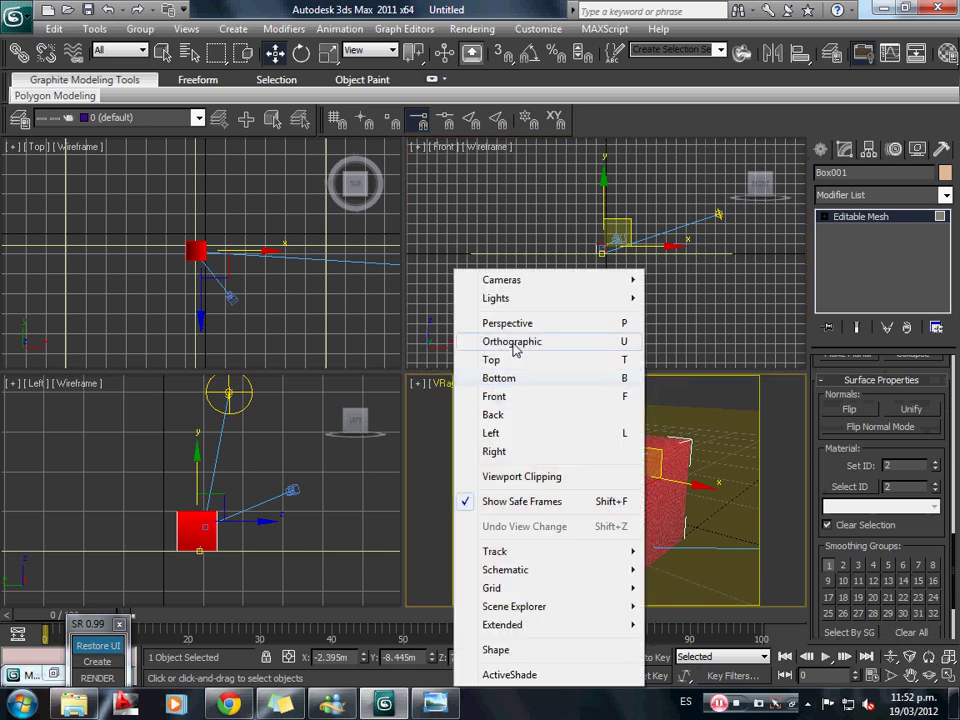
click(486, 321)
drag(782, 417, 630, 471)
click(630, 471)
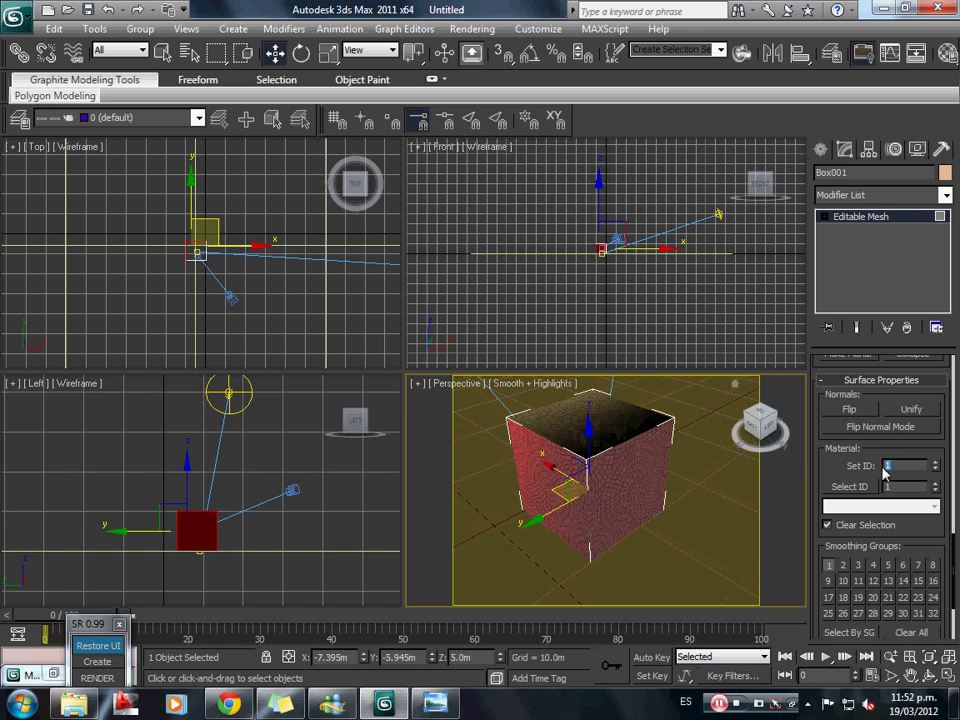
scroll(831, 544, up, 8)
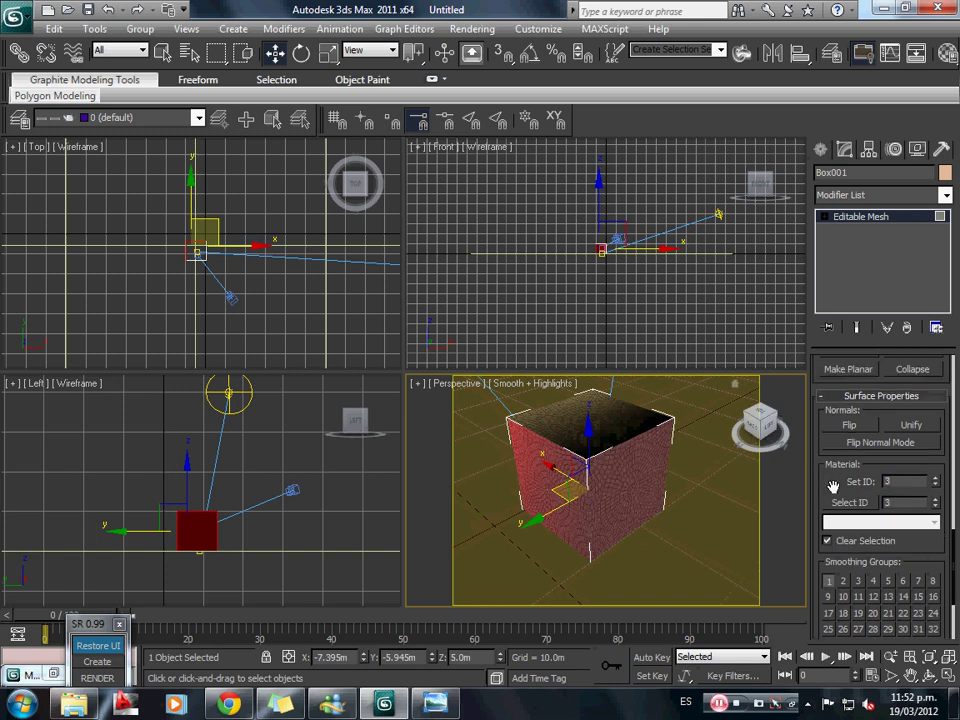
drag(760, 425, 779, 492)
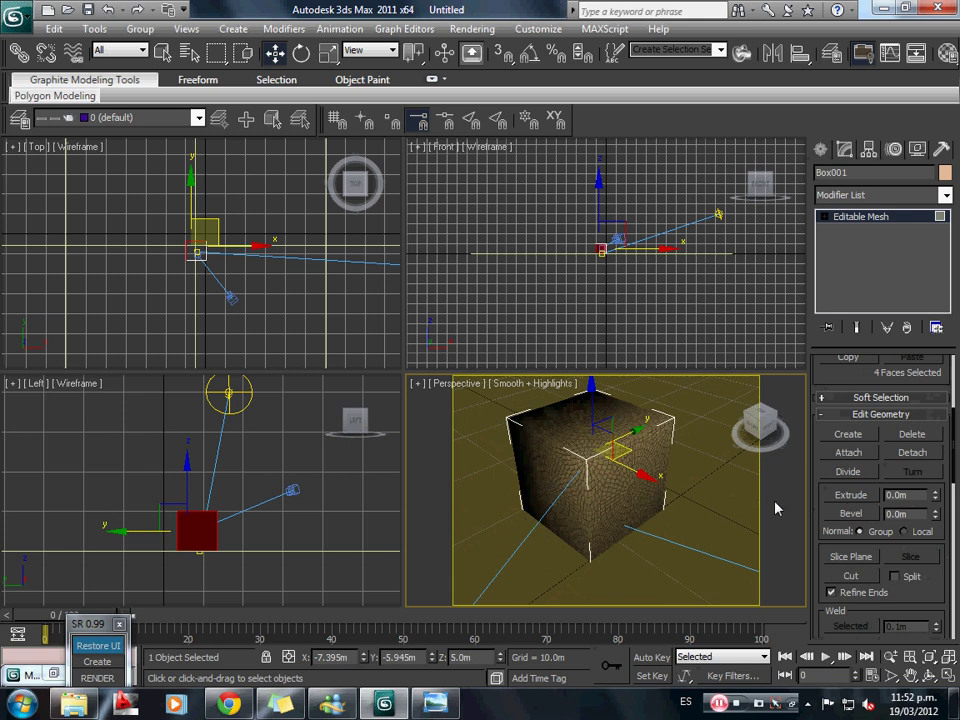
click(877, 229)
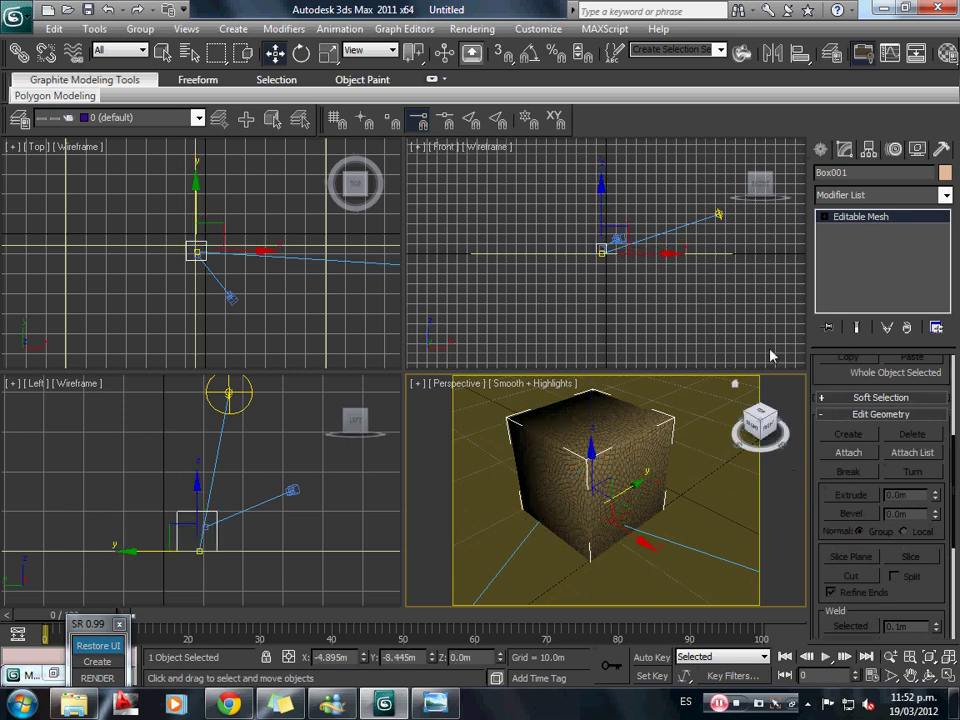
In the Material Editor, change the unused 21 - Default material to a Multi/Sub-Object material, discarding the old material.
key(m)
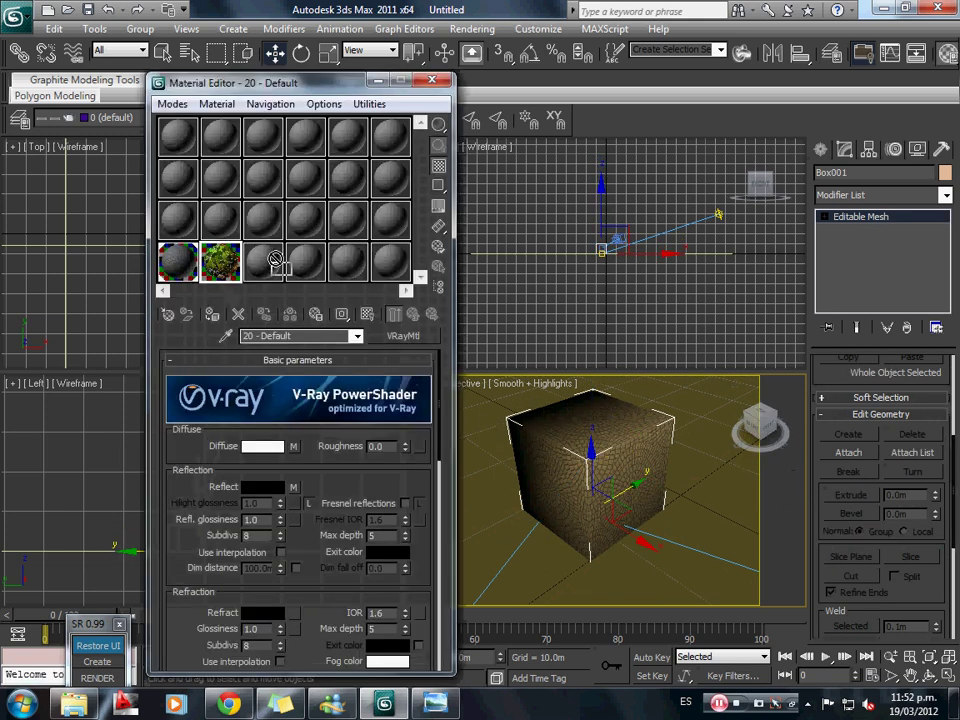
click(180, 222)
click(262, 262)
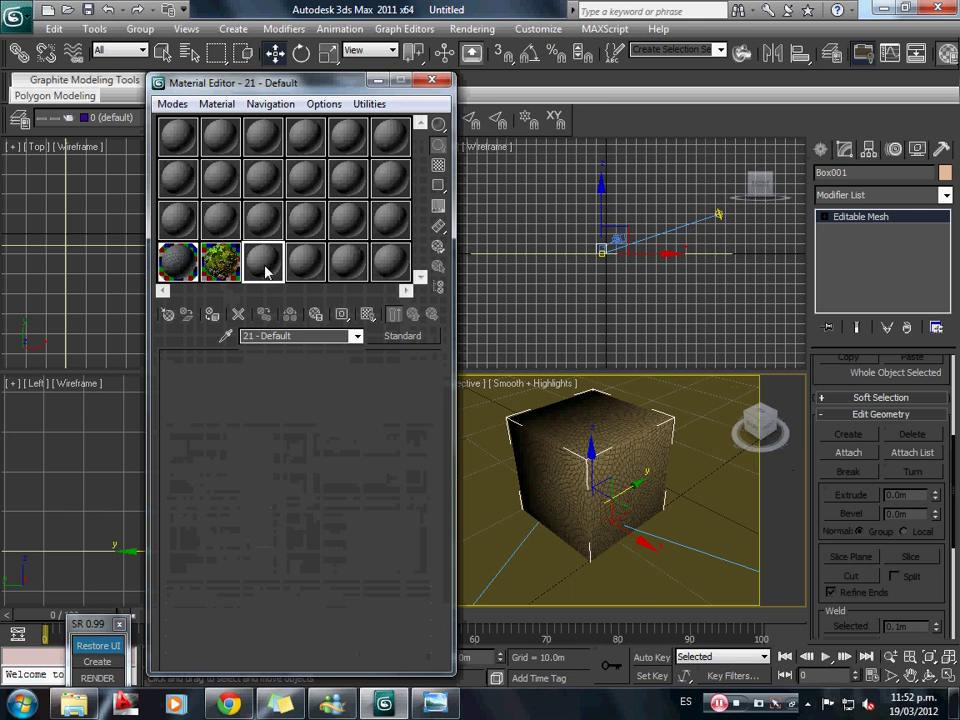
click(402, 335)
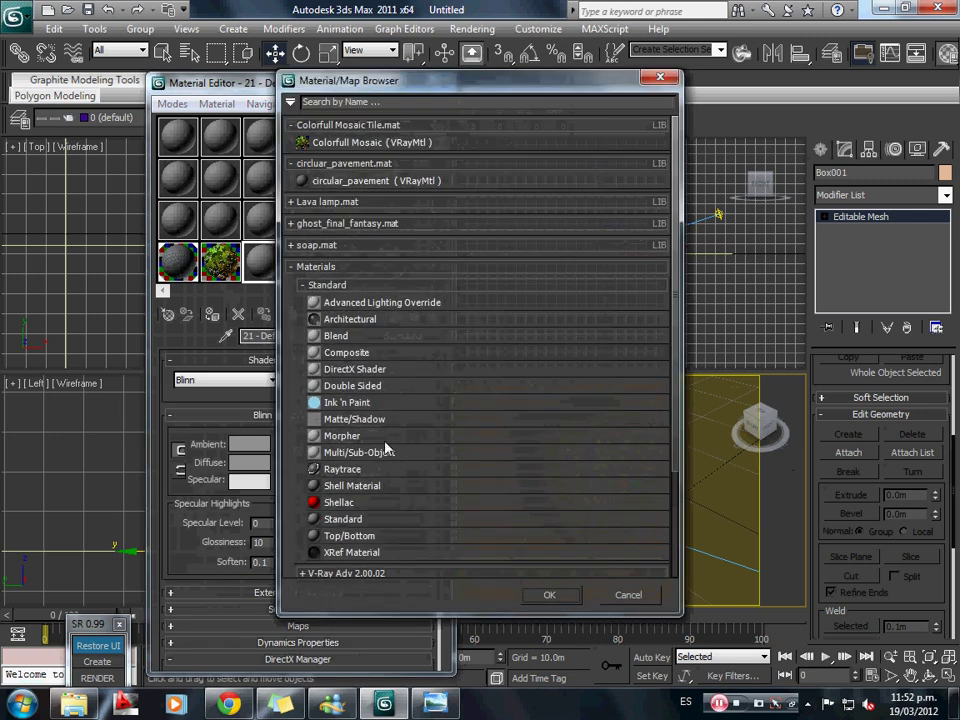
double_click(375, 456)
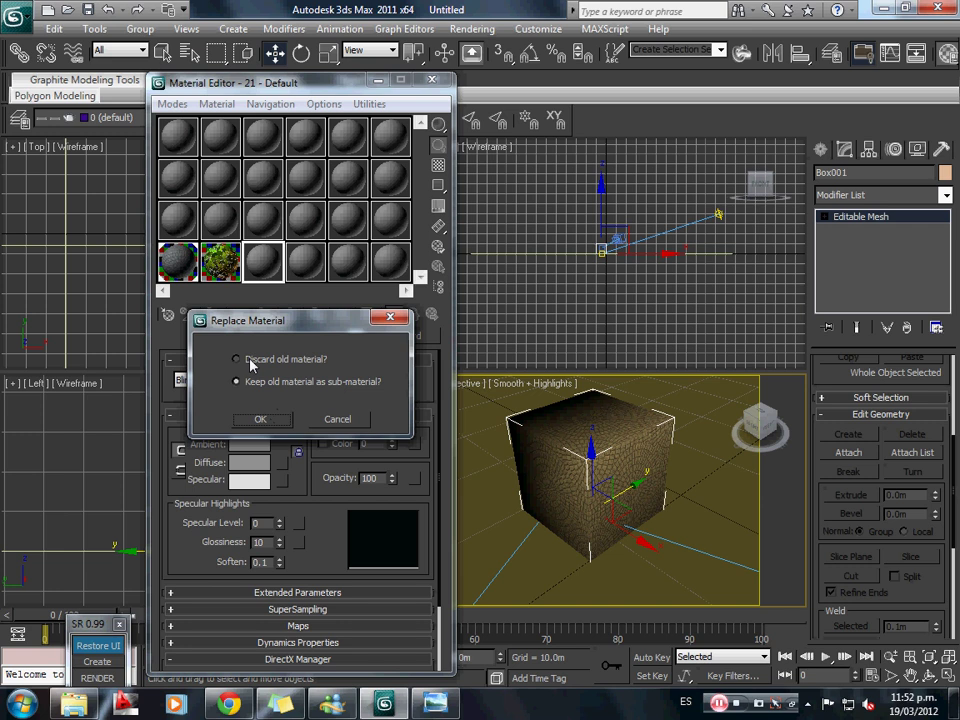
click(259, 418)
Rename the Multi/Sub-Object material to Multimaterial and set its number of sub-materials to 3.
key(BackSpace)
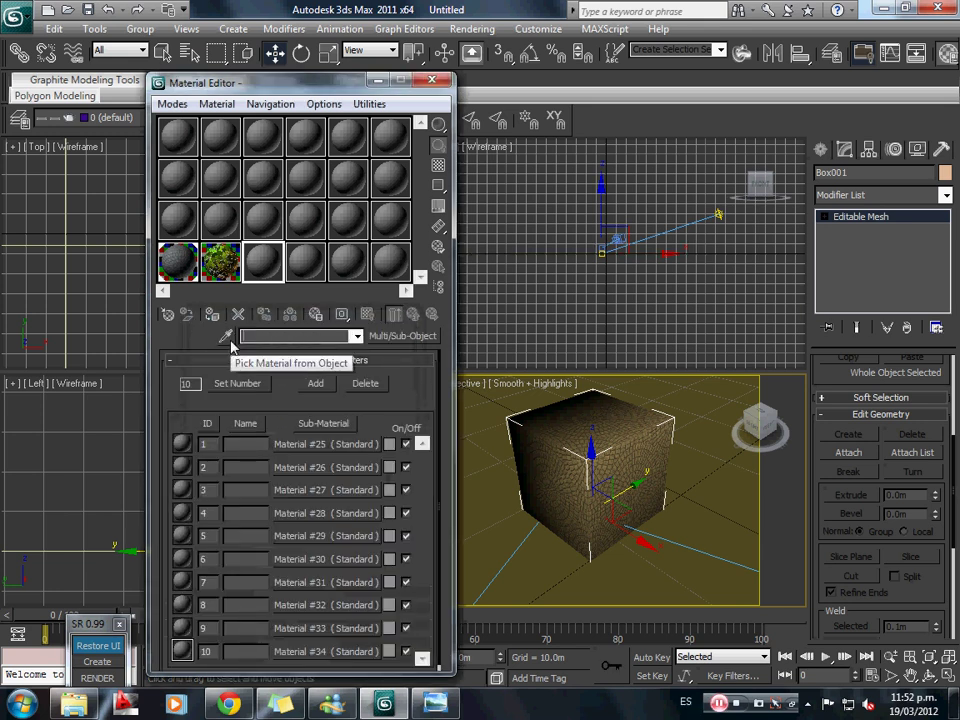
text(Multimaterial)
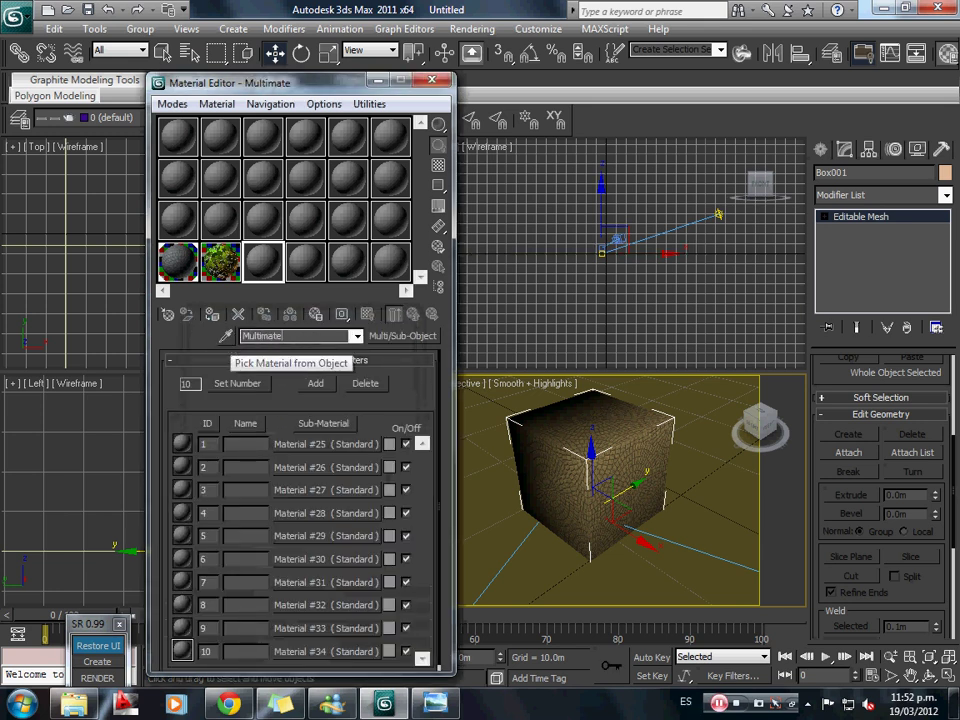
click(215, 386)
text(3)
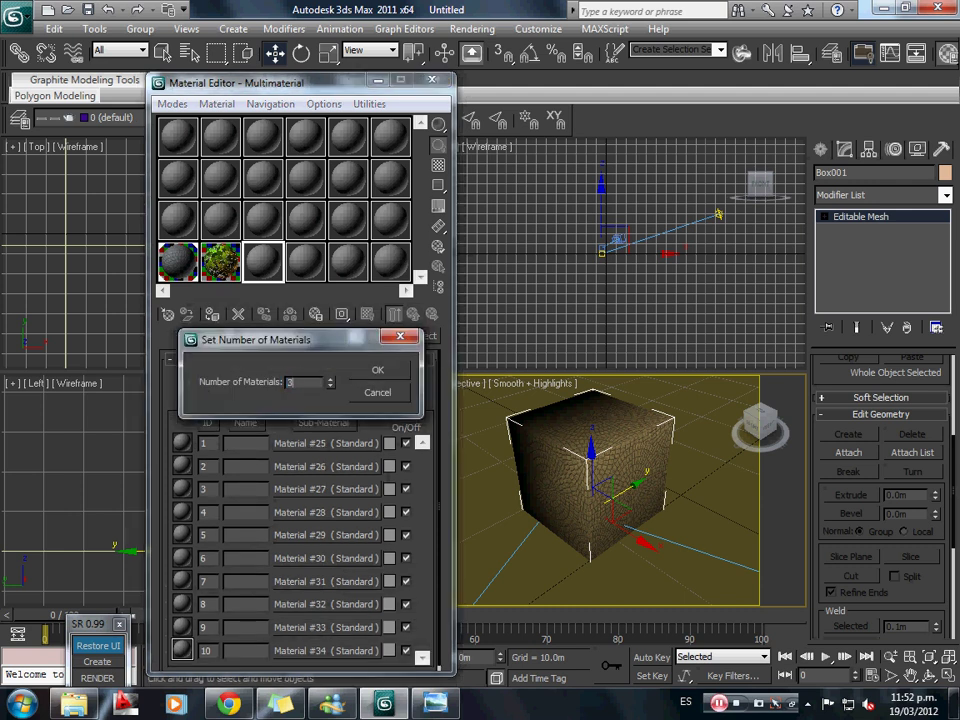
click(395, 372)
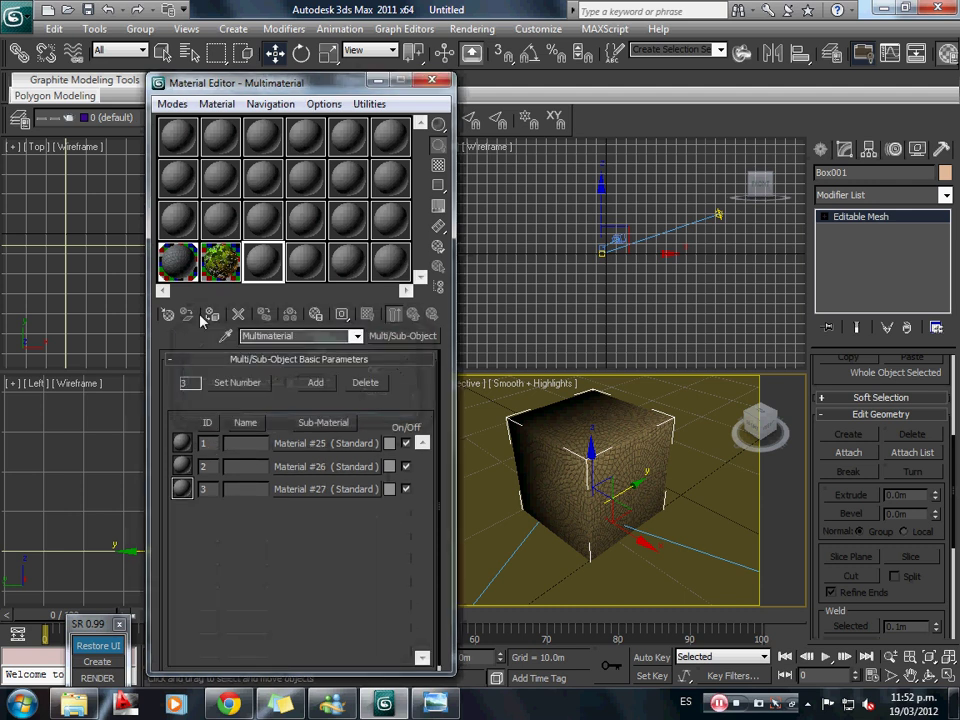
Place an instance of the 19 - Default pavement material in Multimaterial's ID 1 sub-material slot.
click(178, 264)
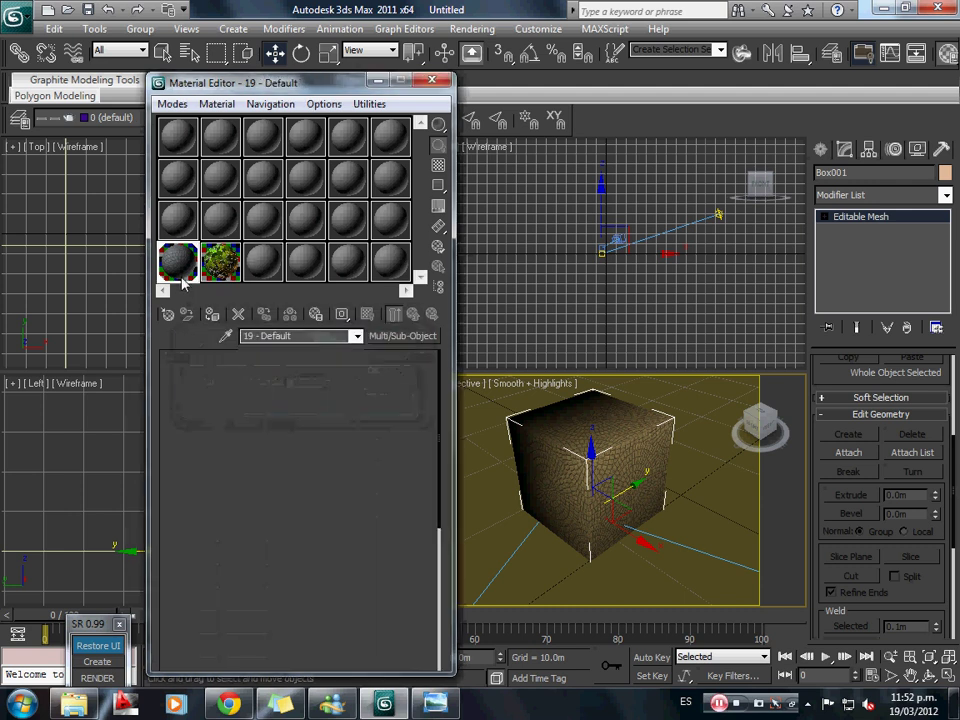
click(262, 262)
drag(178, 262, 322, 444)
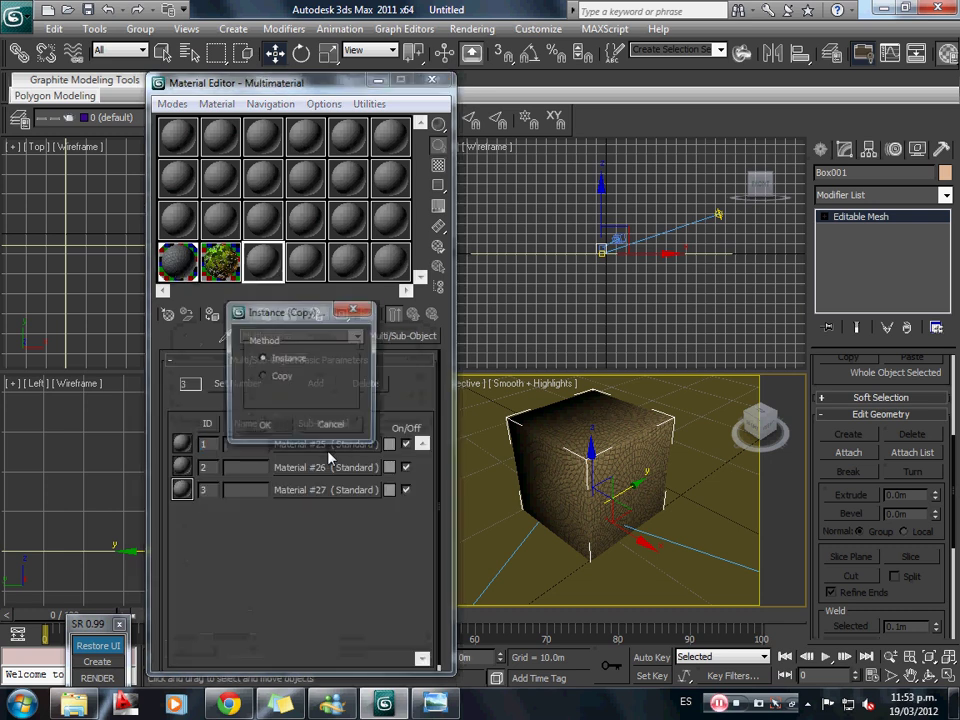
key(Return)
Rename the colorful mosaic material to Mosaico and the pavement material to Pavimento.
click(218, 272)
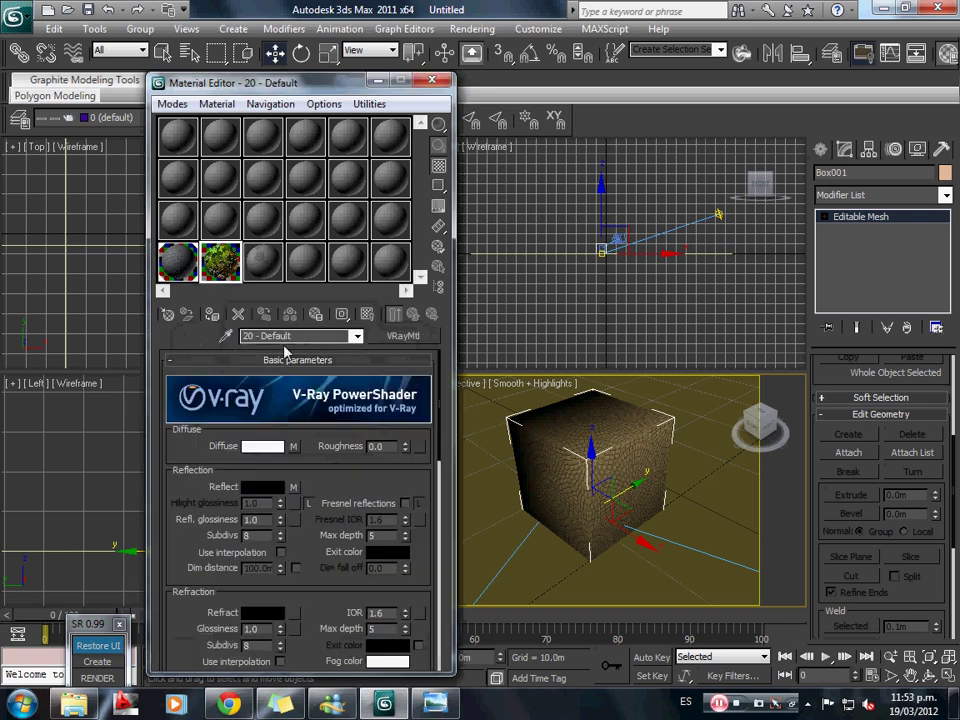
text(Mosaic)
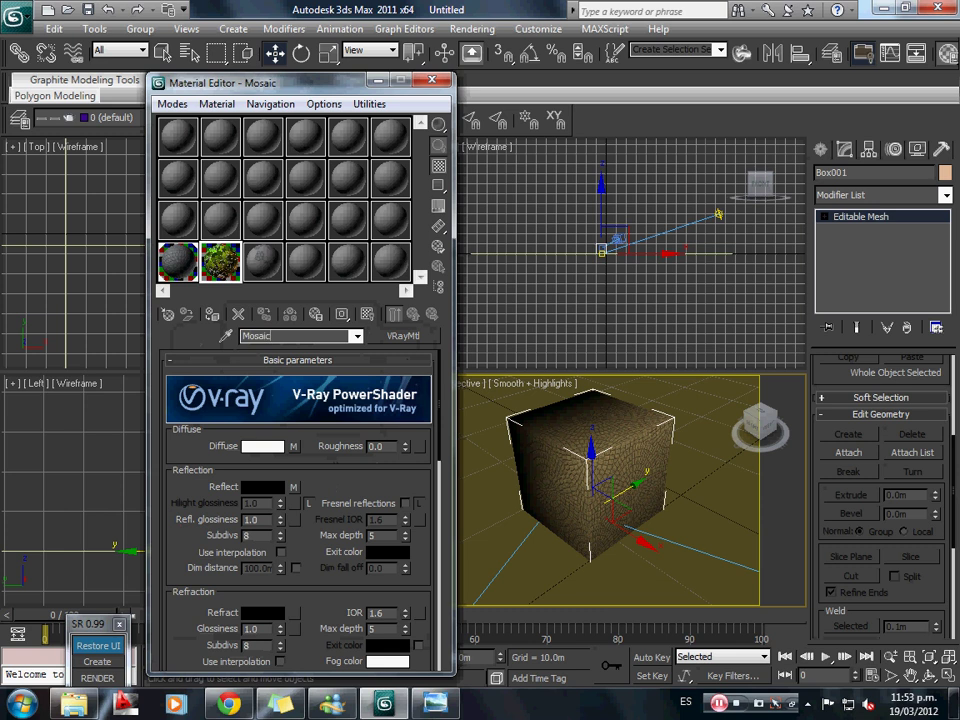
text(o)
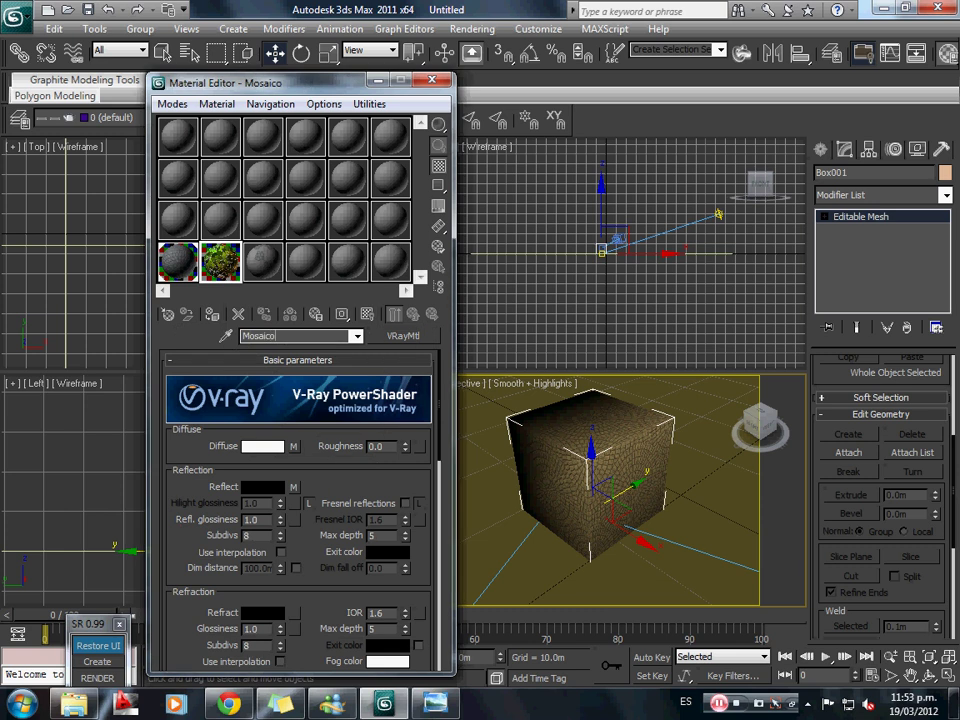
click(172, 248)
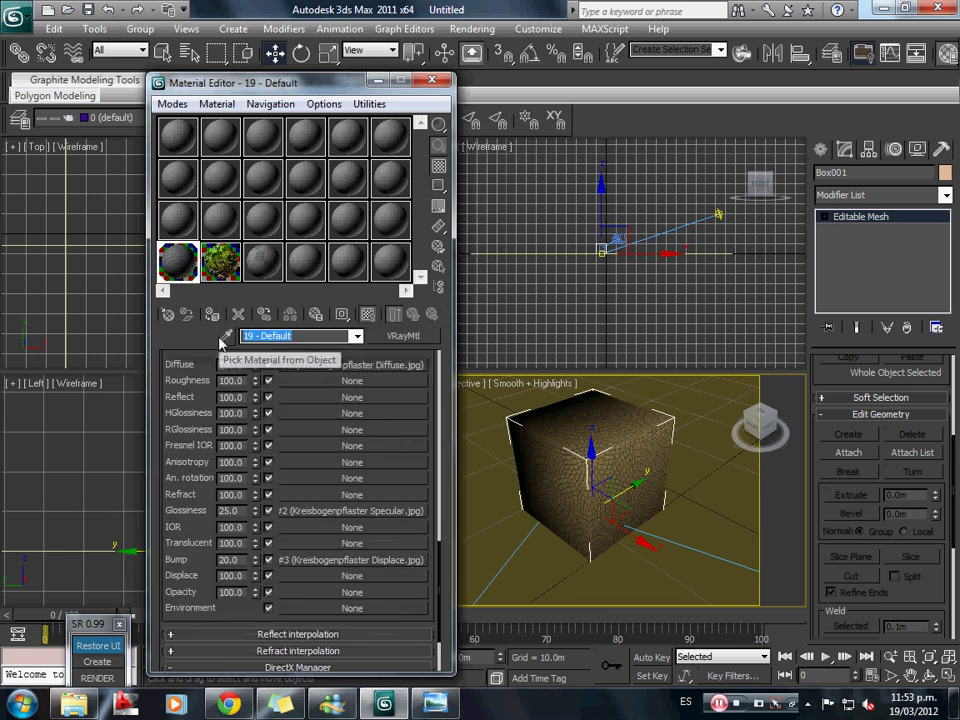
text(Pavime)
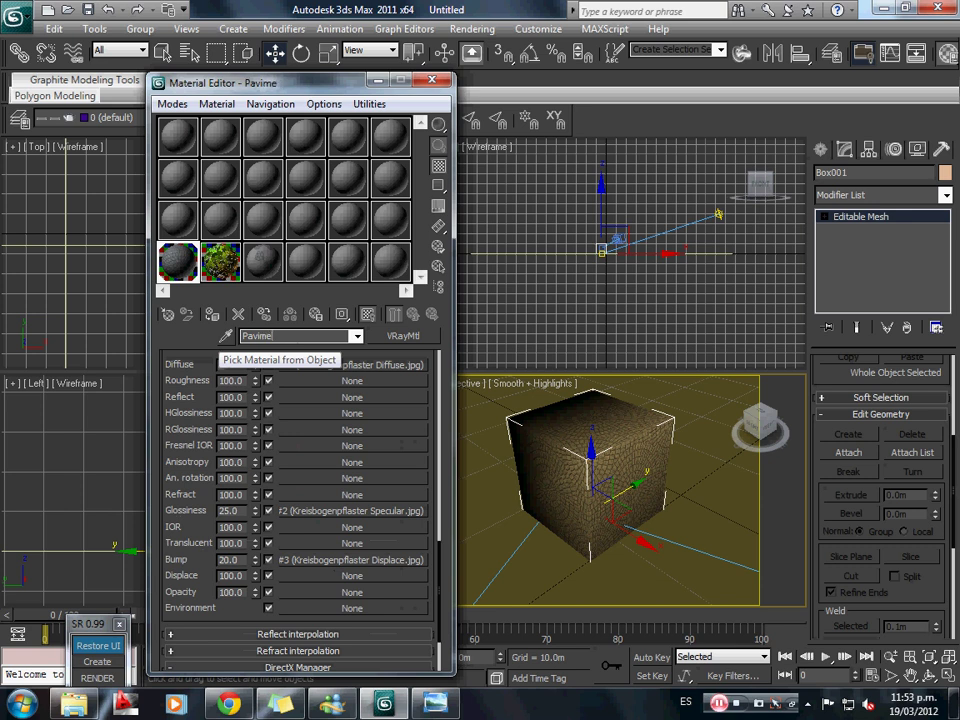
text(nto)
Place an instance of the Mosaico material in Multimaterial's ID 2 sub-material slot.
click(210, 262)
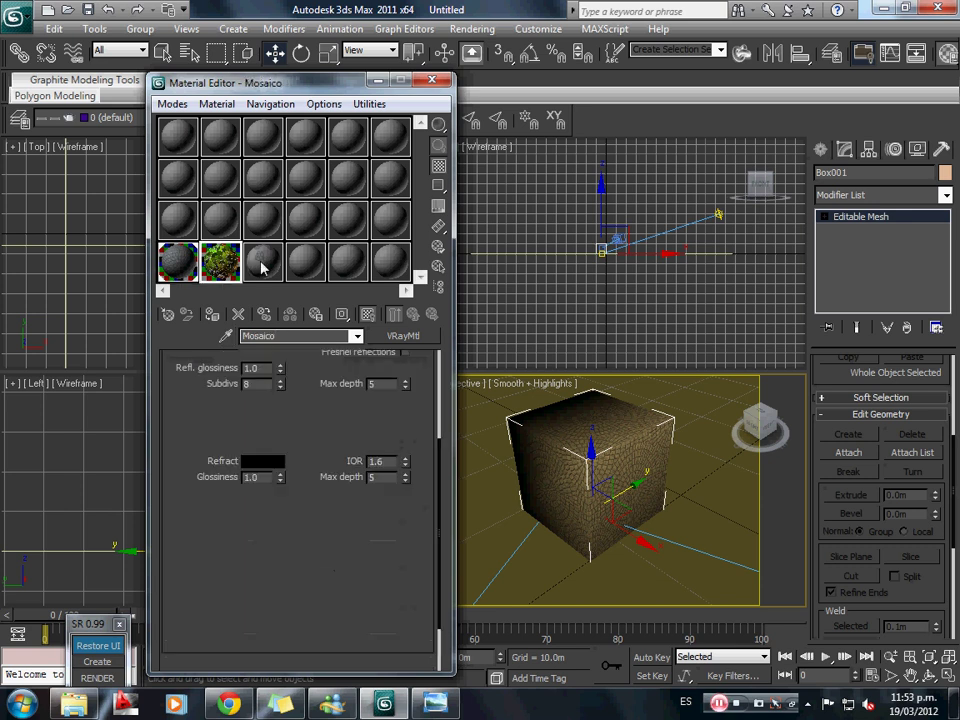
click(261, 261)
drag(274, 360, 317, 448)
click(264, 426)
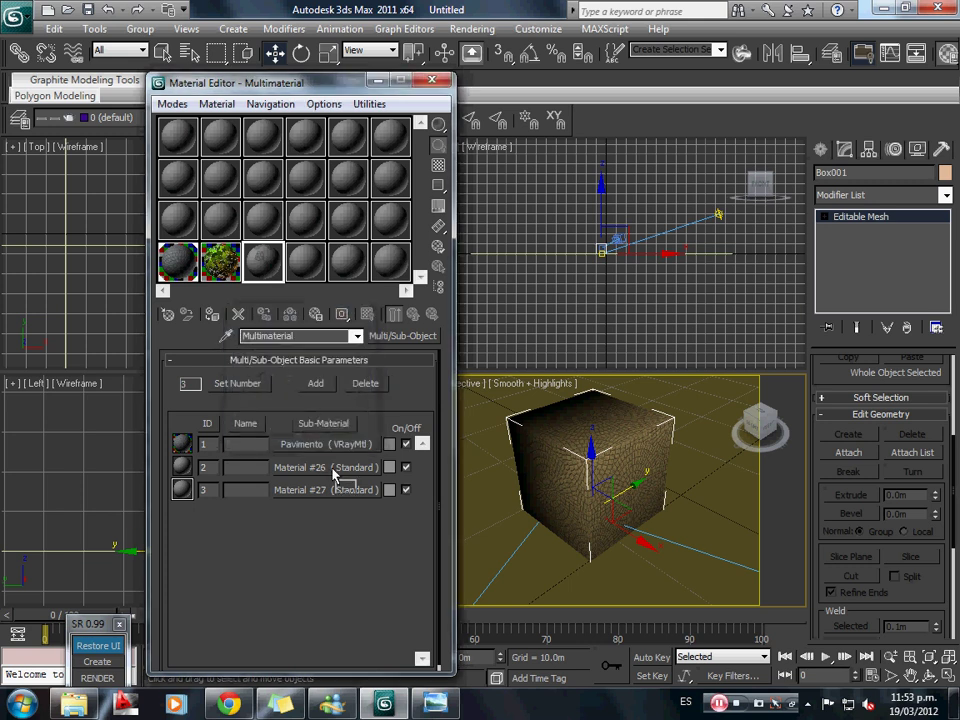
drag(220, 262, 323, 467)
click(259, 427)
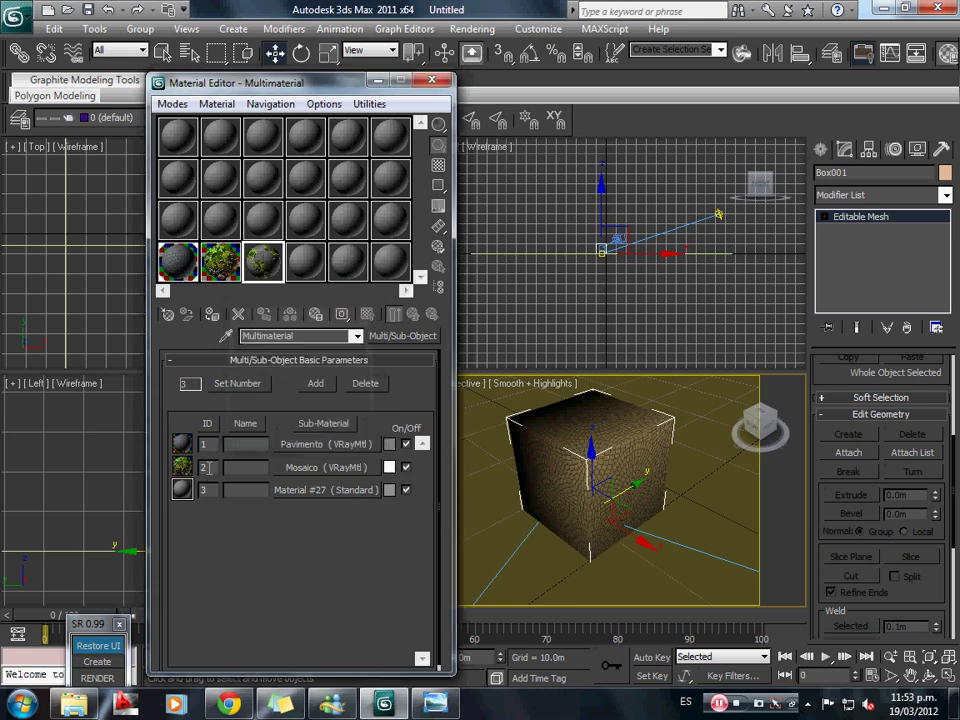
For the unused 22 - Default material, start importing a material library and browse the Arquitectura folder.
click(305, 261)
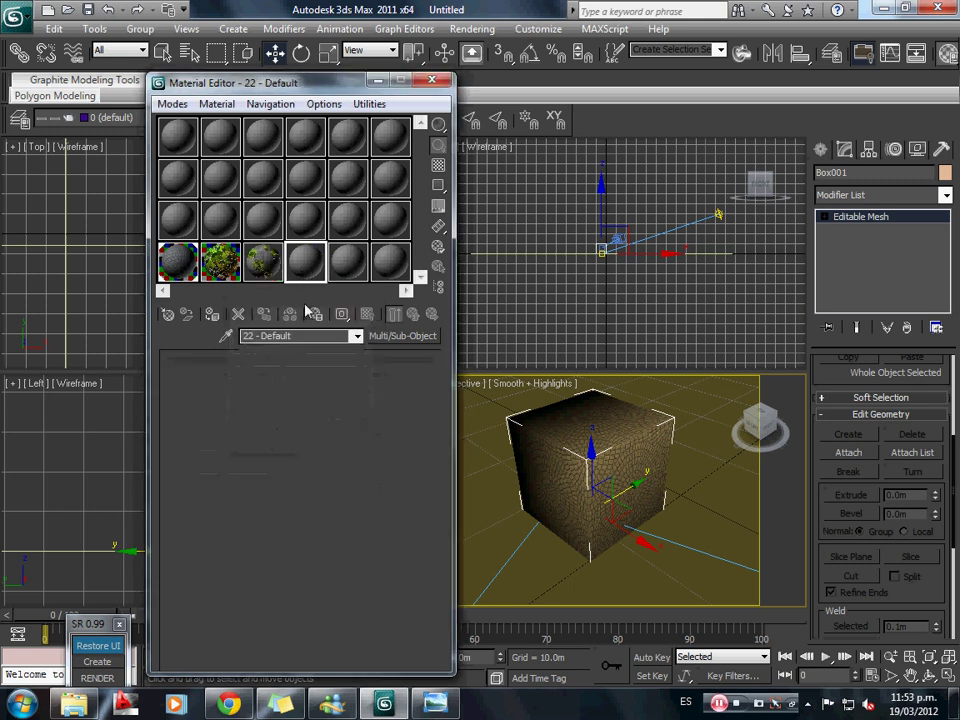
click(412, 336)
click(290, 102)
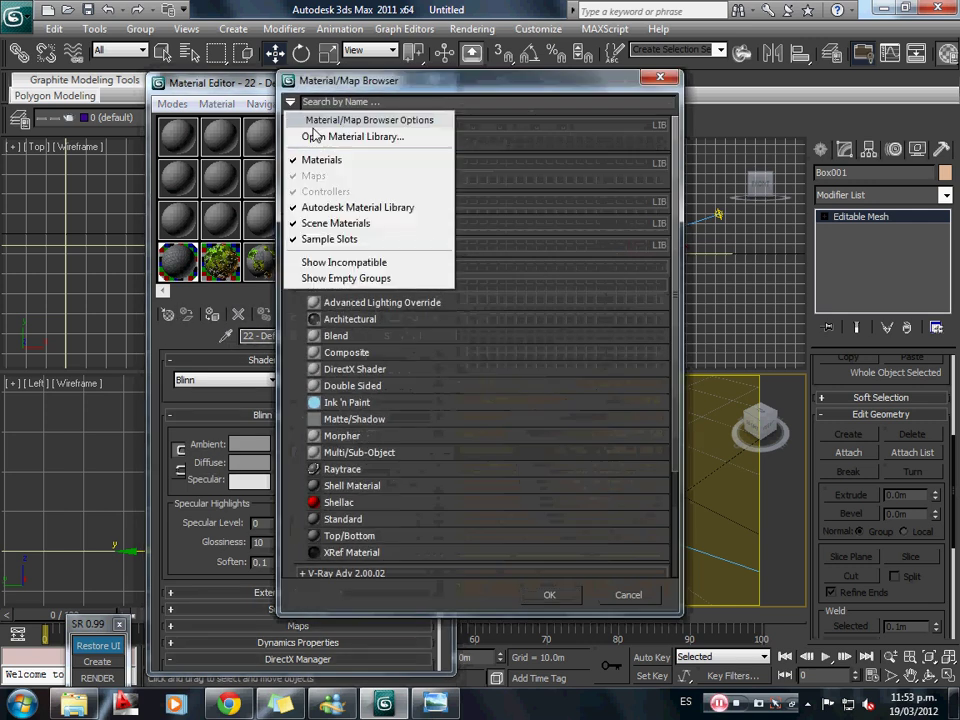
click(318, 136)
click(333, 131)
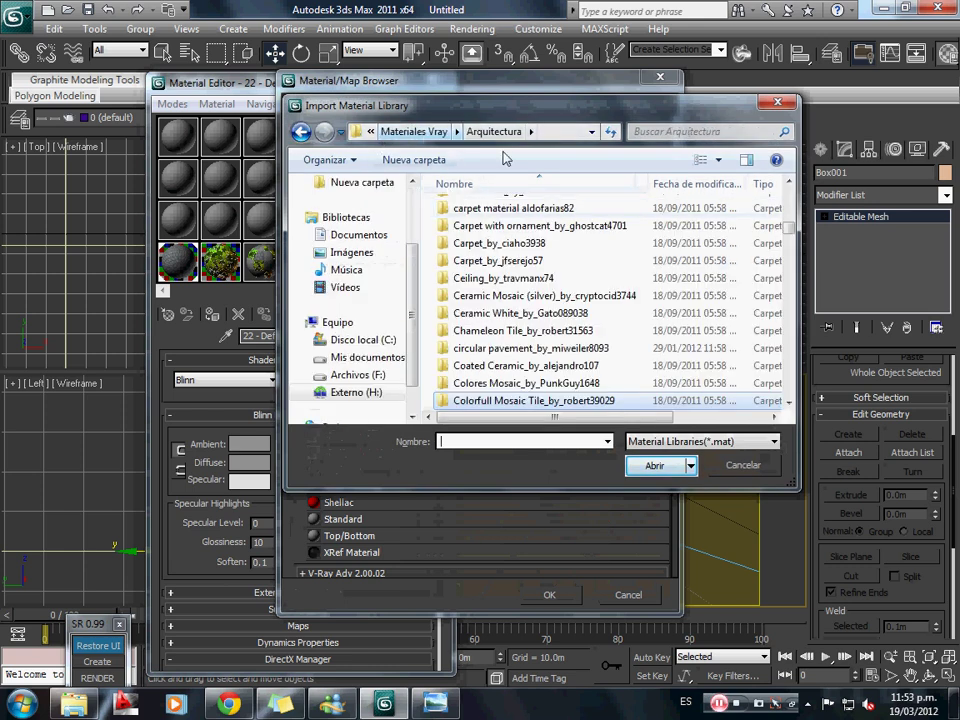
scroll(520, 348, down, 4)
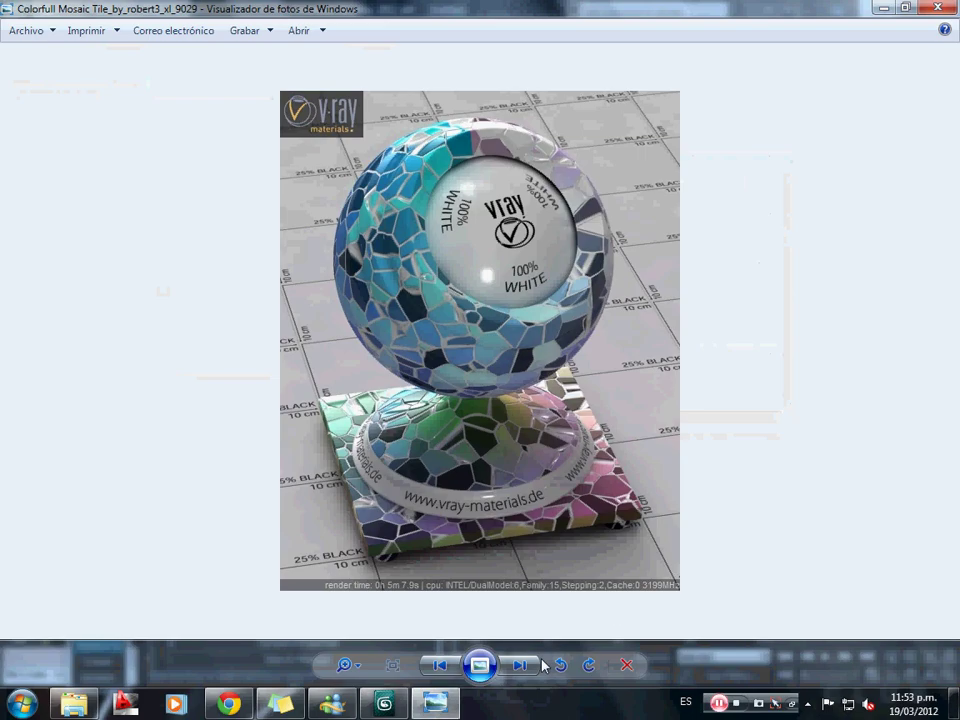
In the photo viewer, look through the V-Ray material previews from the colorful mosaic tile to the copacabana sidewalk.
click(522, 667)
click(522, 667)
click(522, 667)
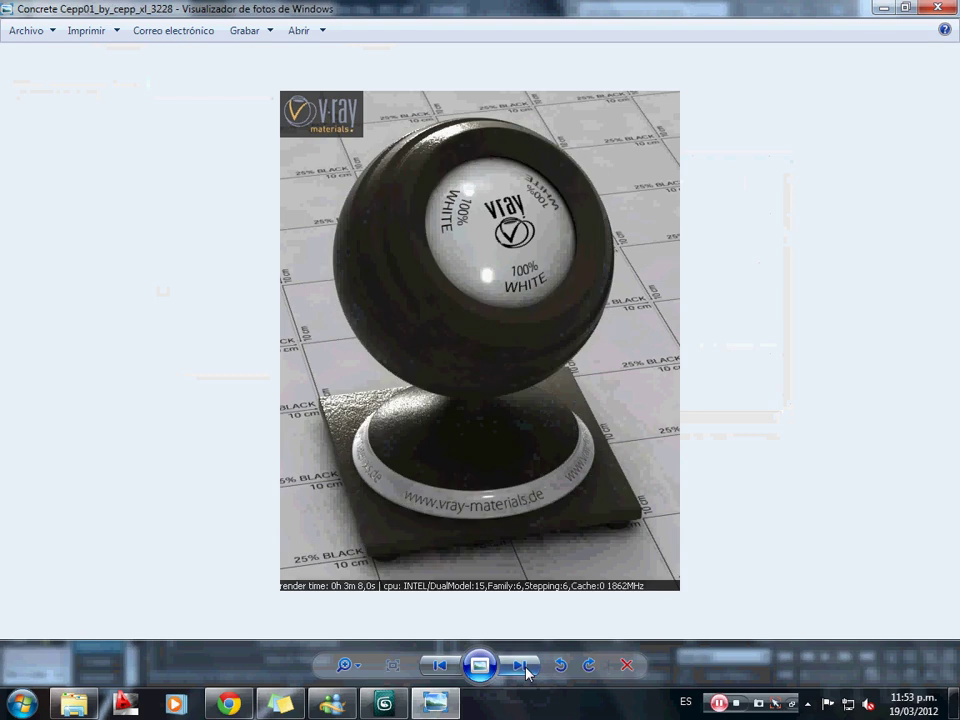
click(450, 668)
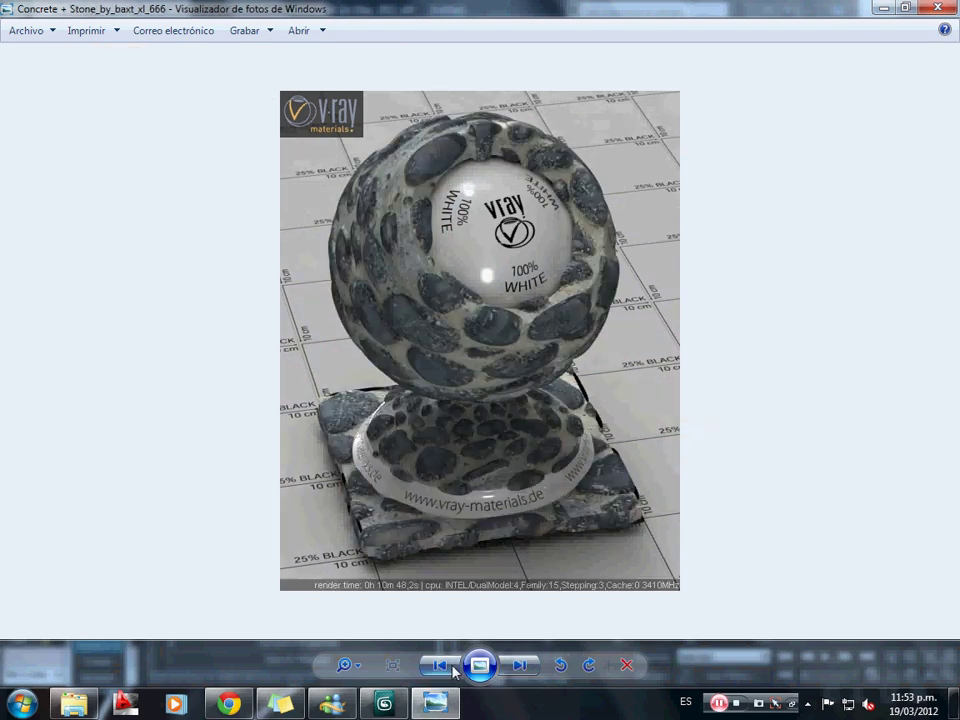
click(520, 668)
click(520, 668)
click(520, 668)
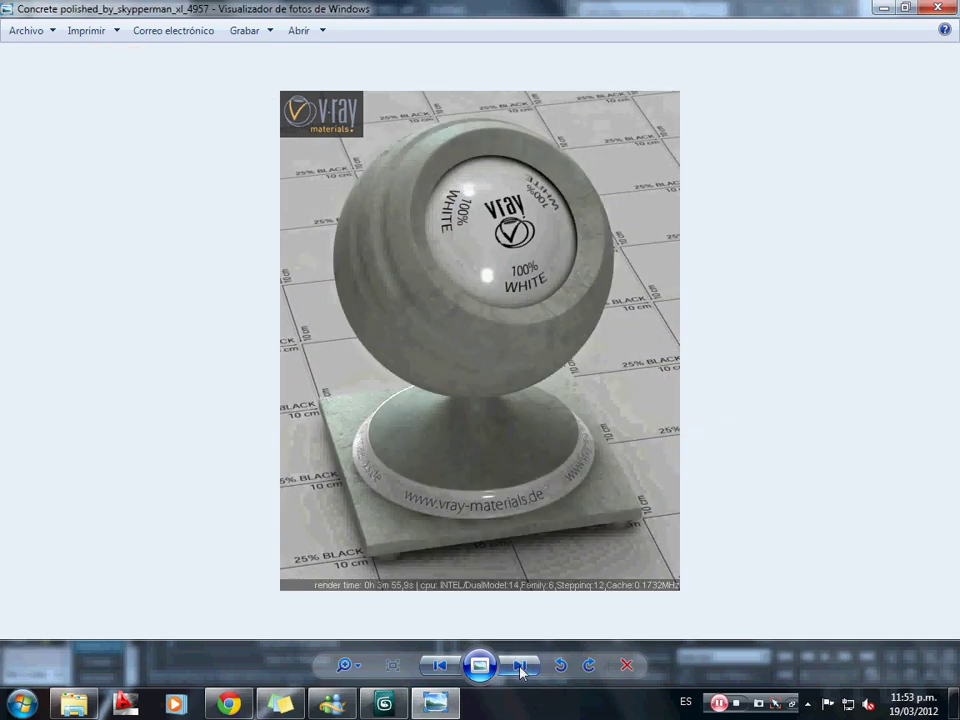
click(520, 668)
click(520, 668)
click(520, 668)
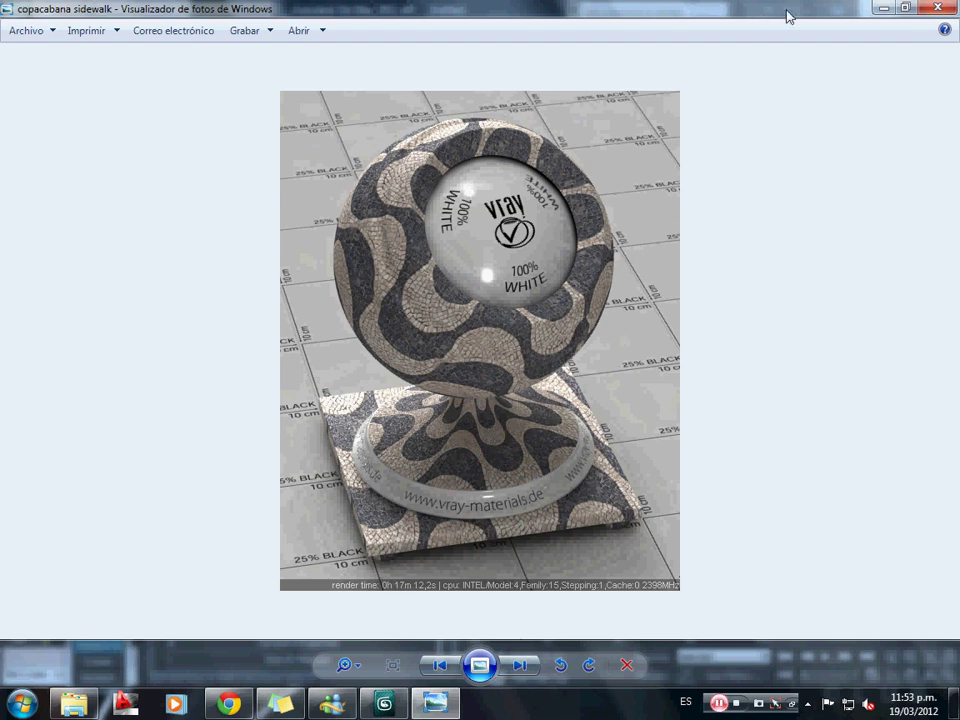
click(883, 8)
Import the copacabana sidewalk.mat library, load its copacabana sidewalk material into 22 - Default, and review the material's maps.
click(452, 300)
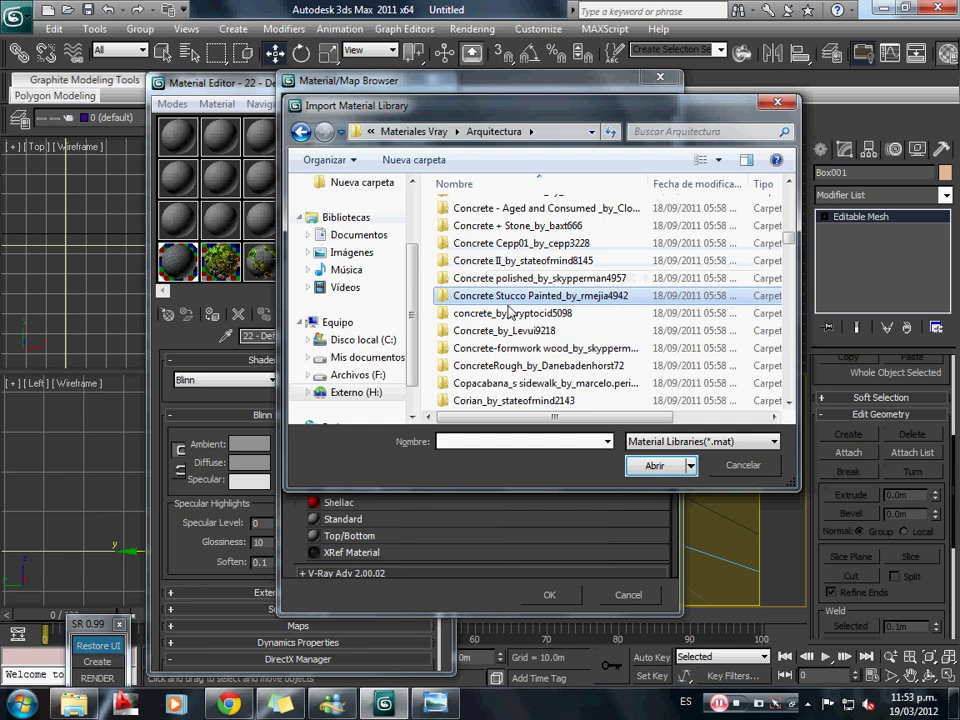
scroll(505, 362, down, 1)
double_click(510, 330)
double_click(483, 208)
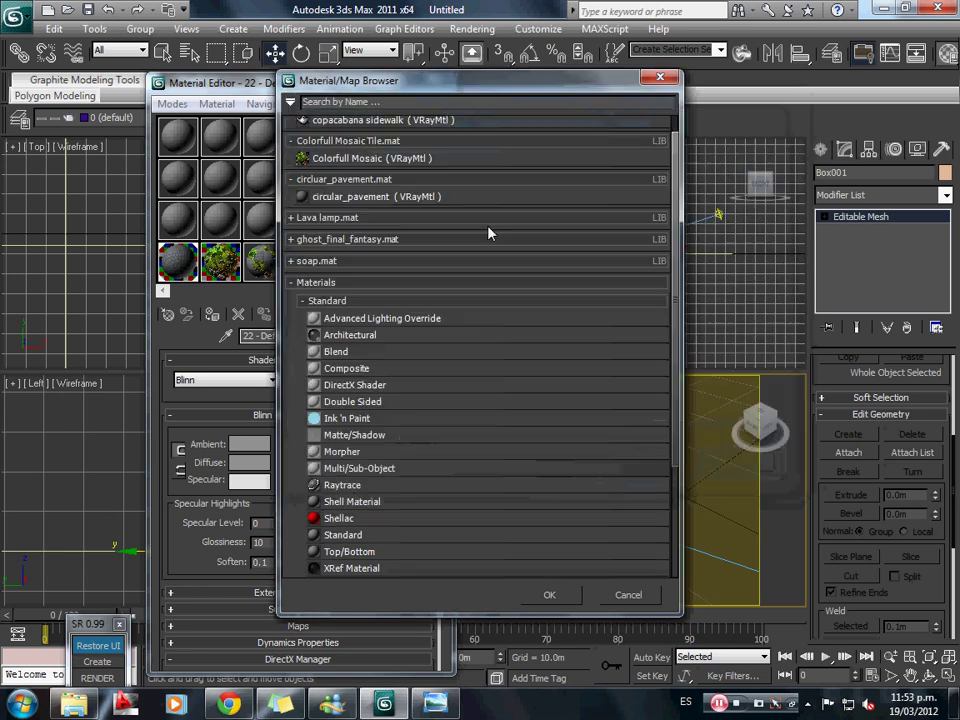
drag(673, 168, 675, 142)
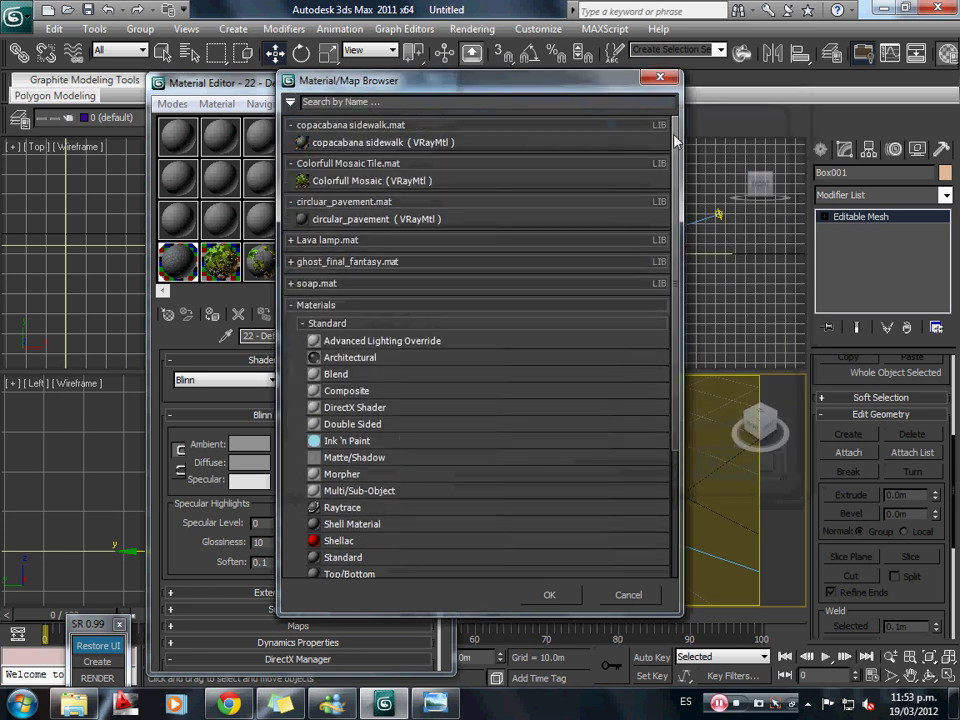
double_click(356, 148)
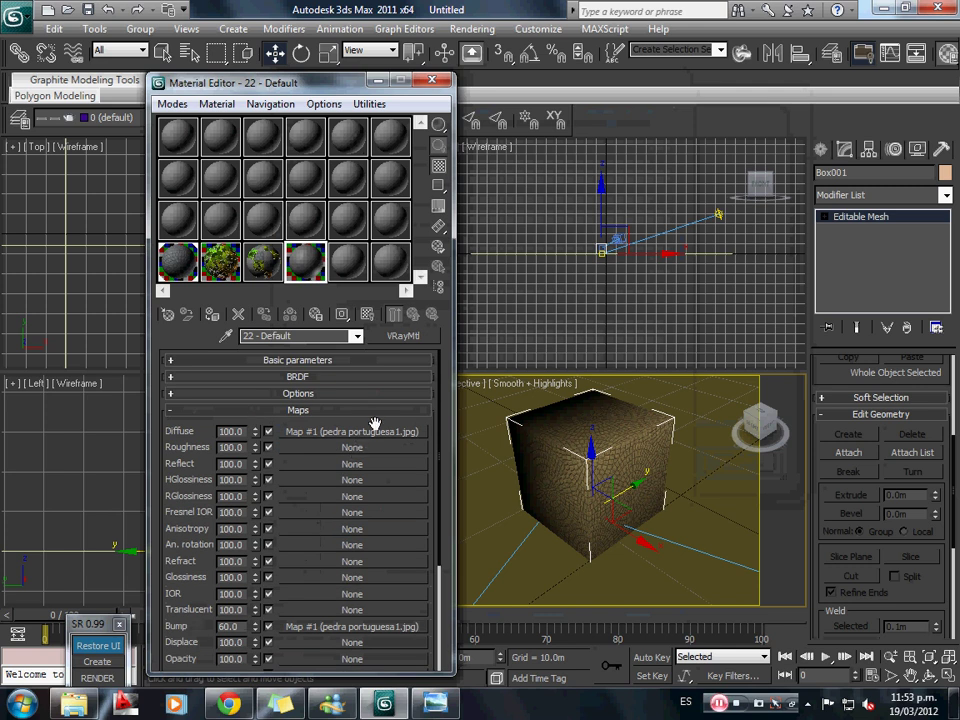
scroll(390, 600, down, 2)
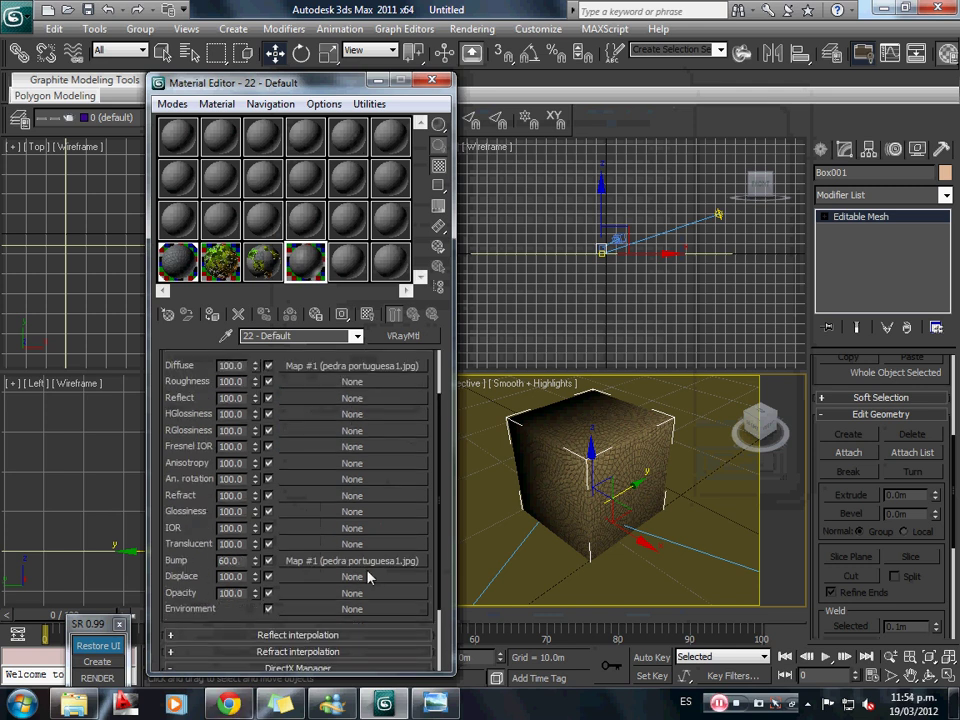
scroll(205, 520, up, 1)
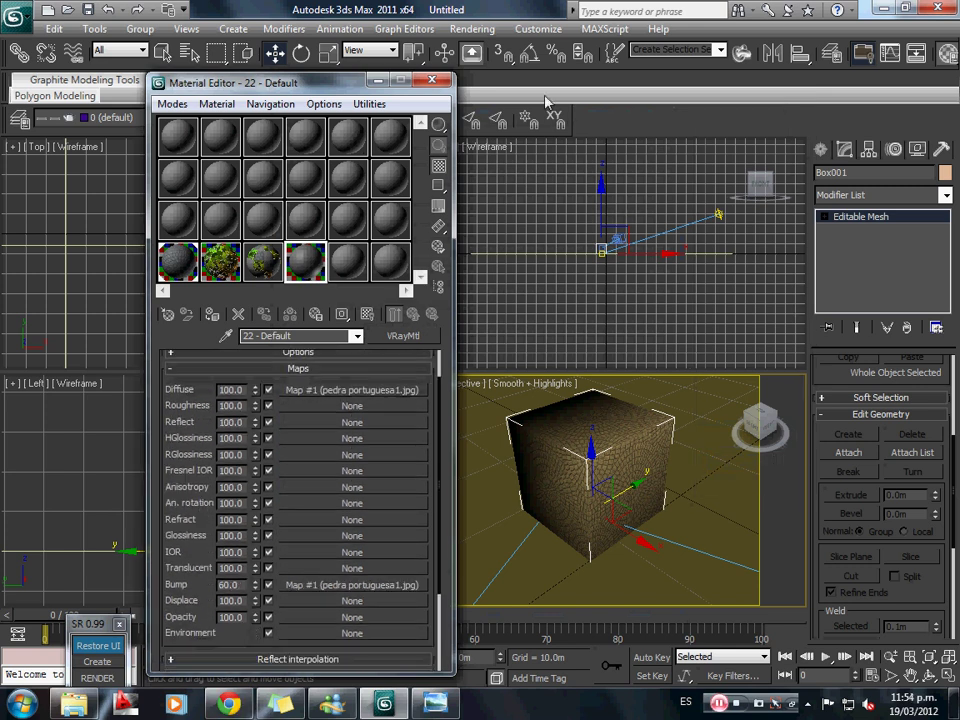
click(538, 28)
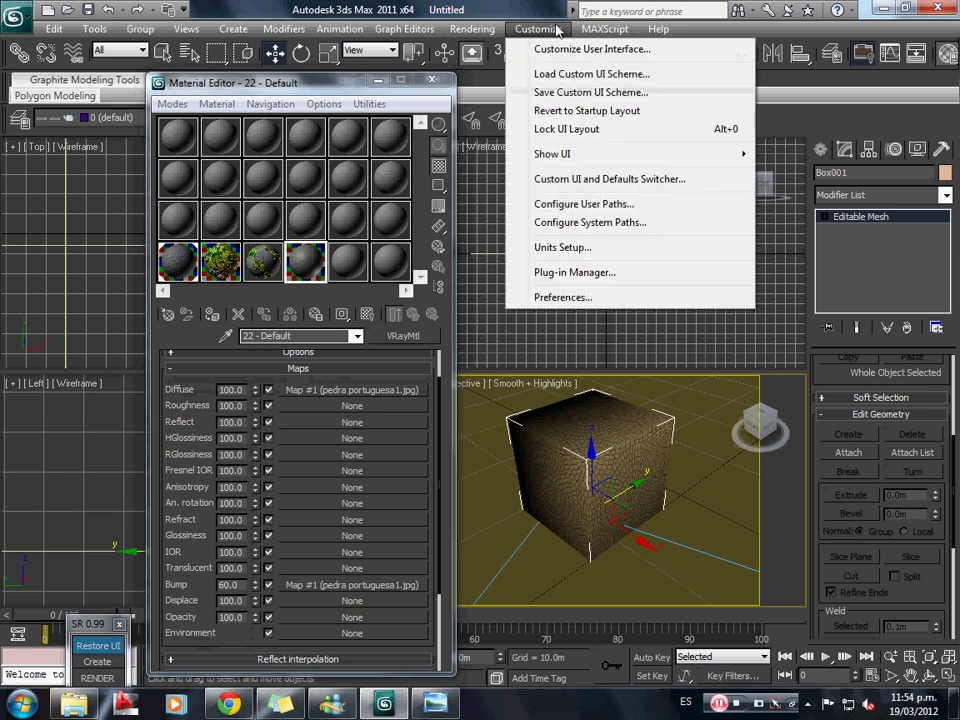
click(562, 247)
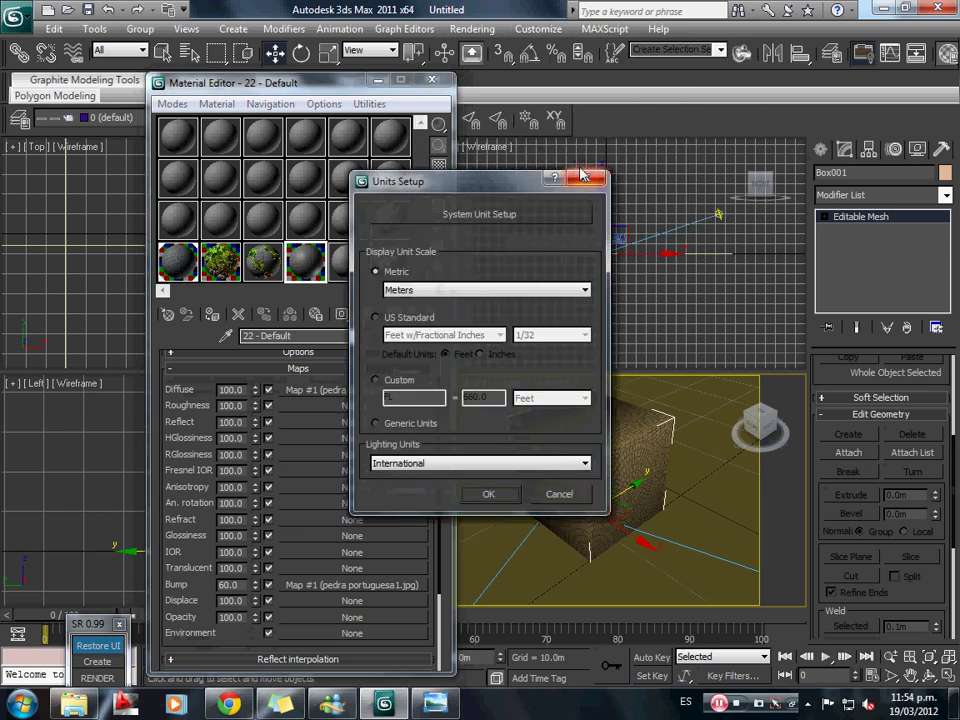
click(453, 129)
Open the external files list in the user path configuration and start adding a new path.
click(530, 29)
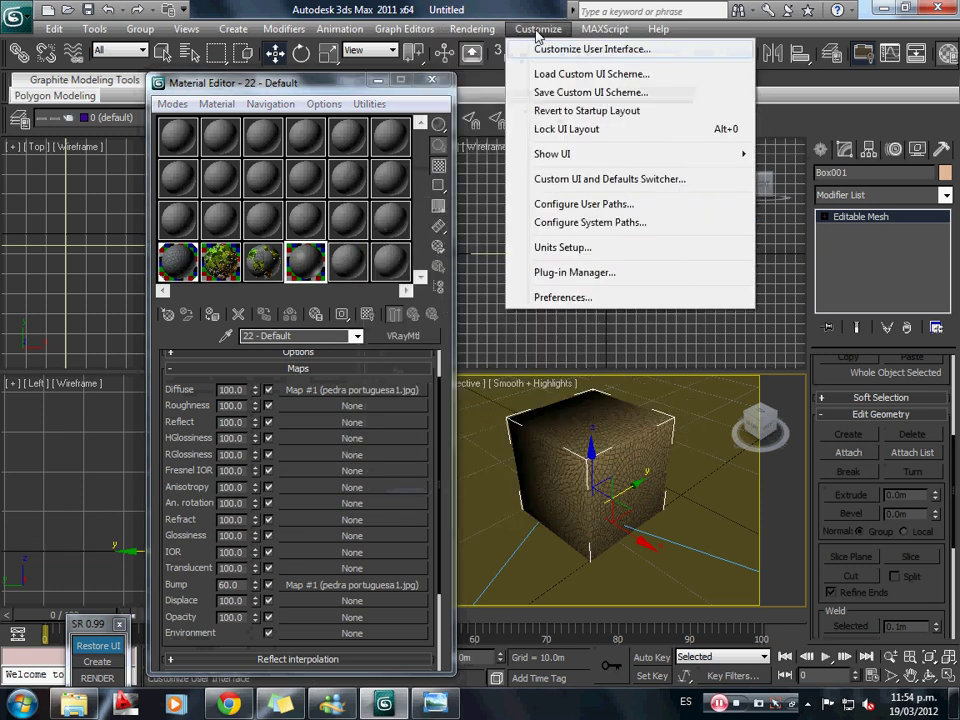
click(597, 206)
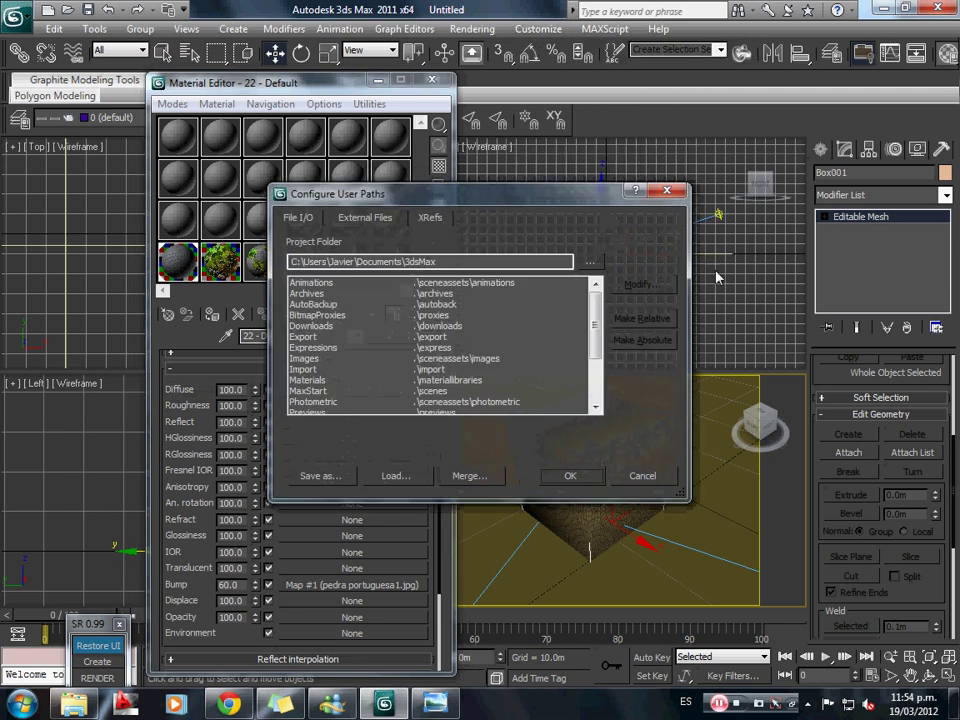
click(364, 217)
drag(340, 193, 567, 128)
click(867, 228)
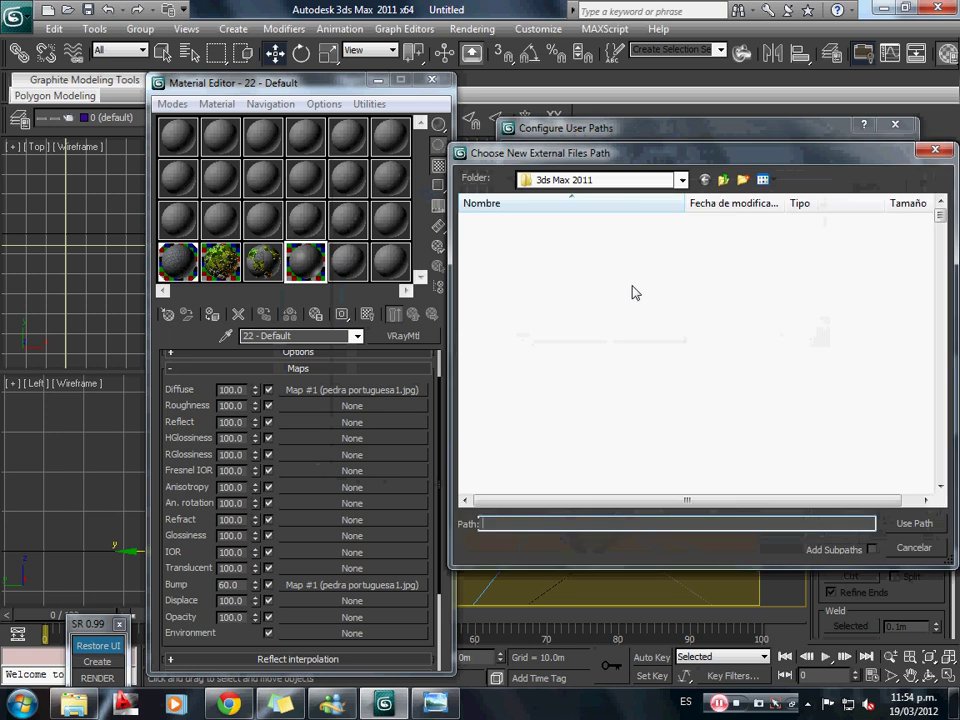
For the new external files path, browse to H:\Galeria 3d max\Materiales__Vrayos\Materiales Vray\Arquitectura.
click(628, 183)
click(588, 371)
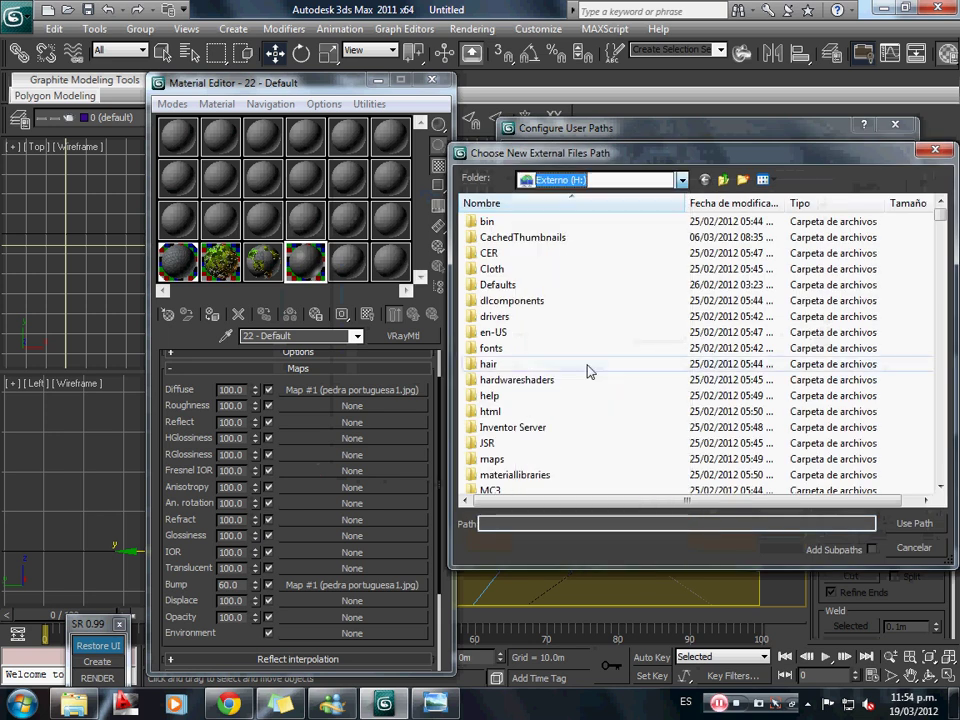
scroll(505, 430, down, 7)
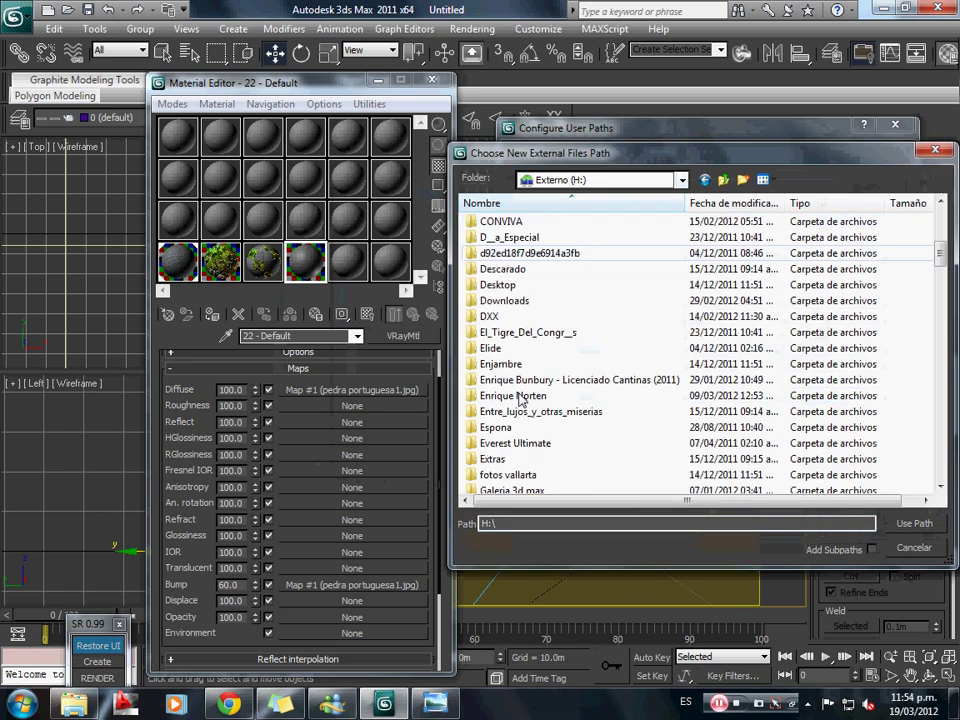
scroll(520, 400, down, 5)
double_click(520, 253)
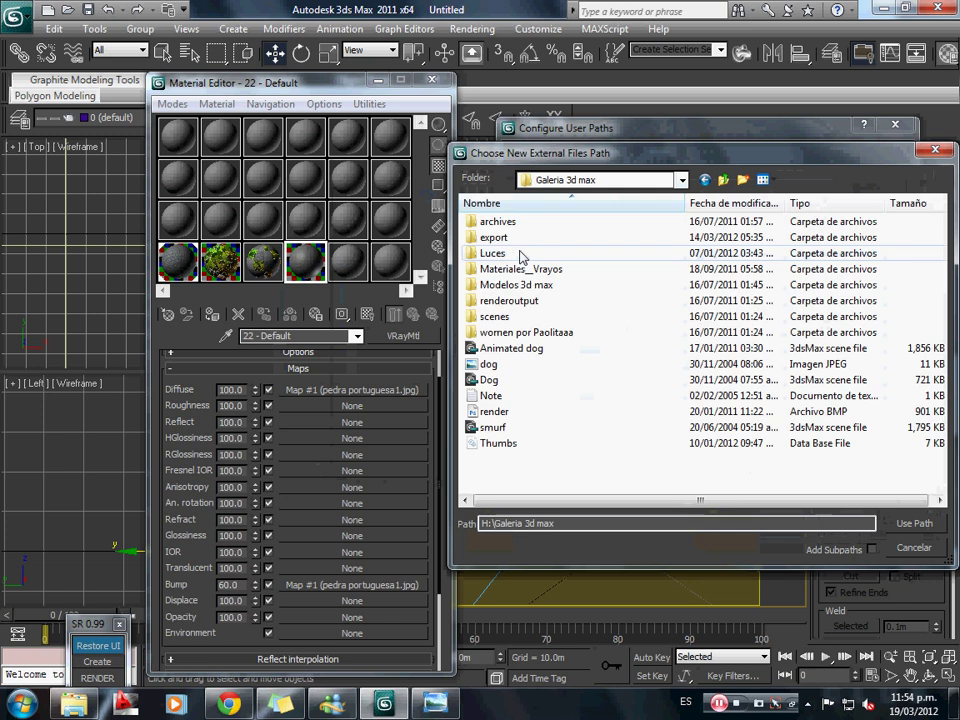
double_click(545, 270)
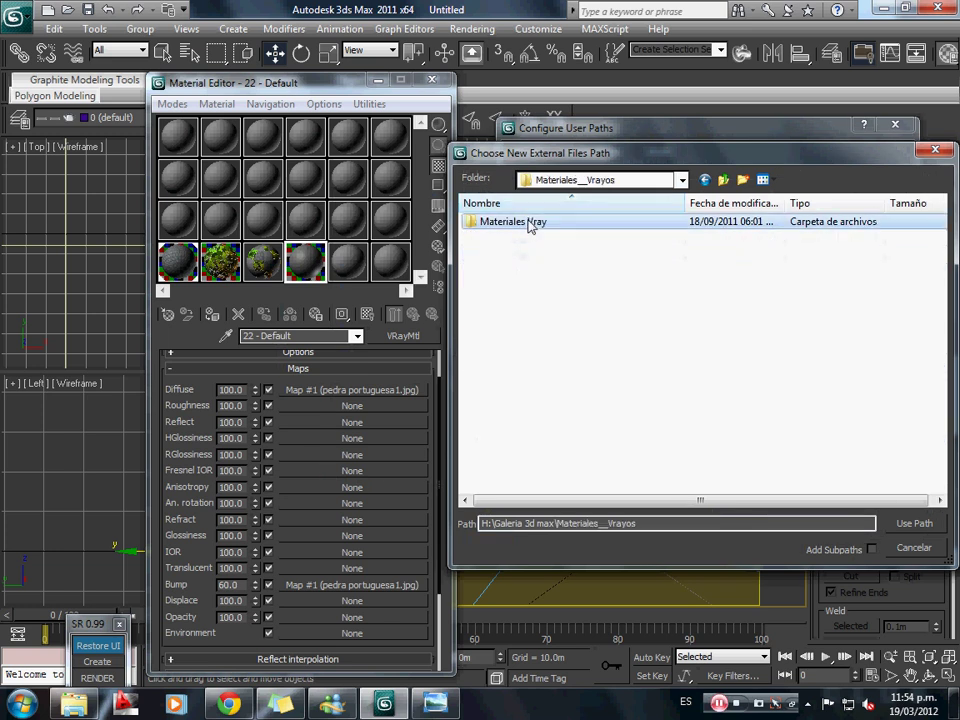
double_click(531, 222)
double_click(520, 221)
Add Arquitectura's Copacabana_s sidewalk folder as an external files path and accept the path configuration.
scroll(541, 370, down, 5)
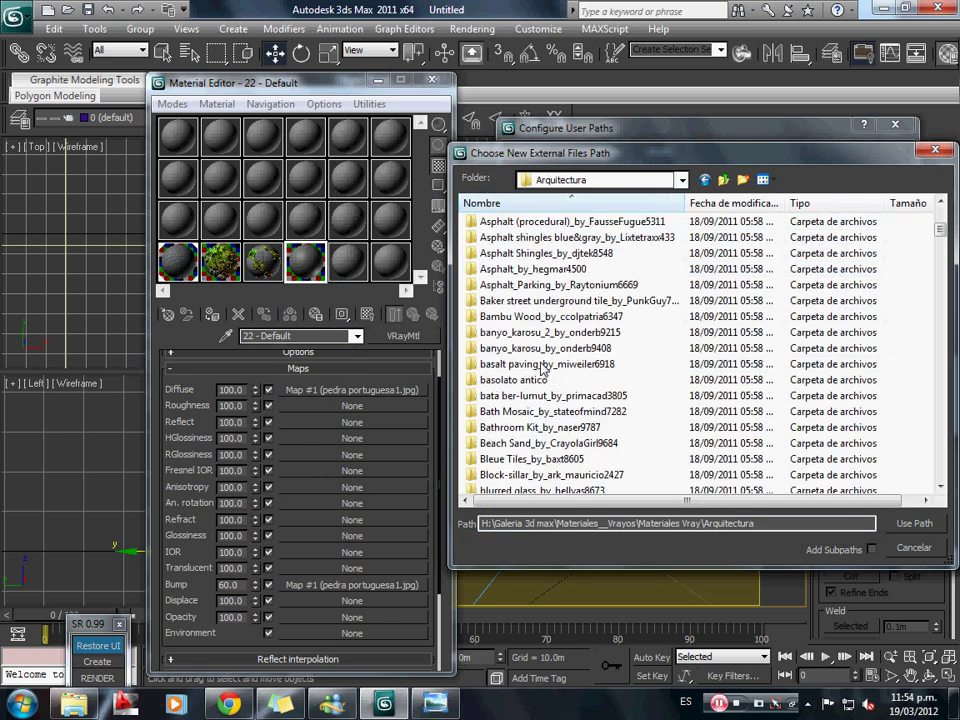
scroll(541, 370, up, 1)
scroll(541, 370, down, 9)
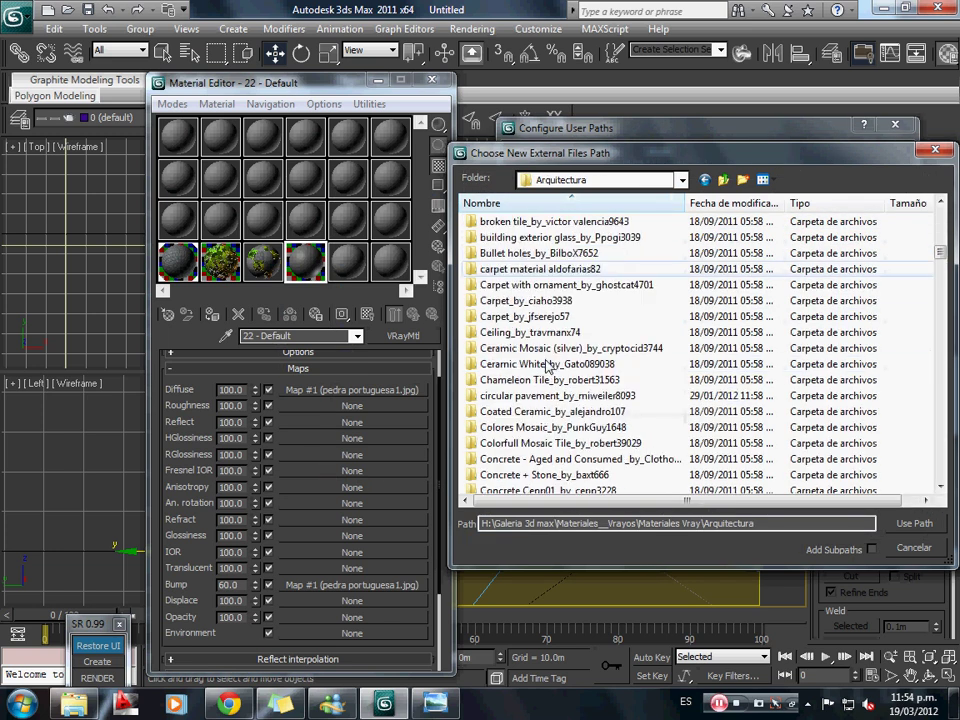
scroll(520, 463, down, 1)
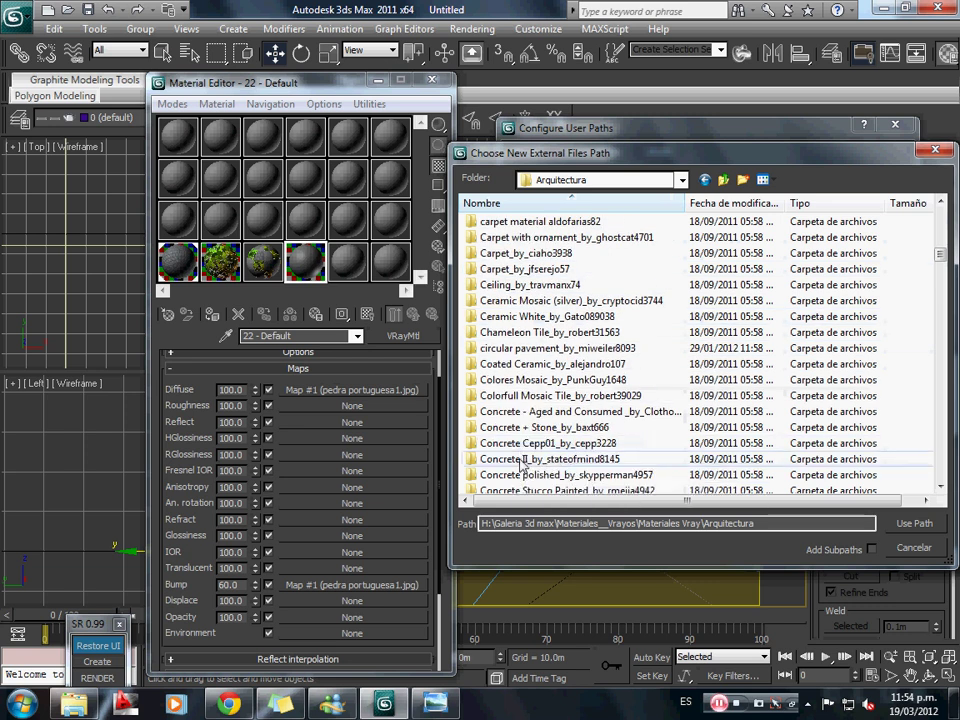
scroll(520, 463, down, 1)
scroll(520, 472, down, 1)
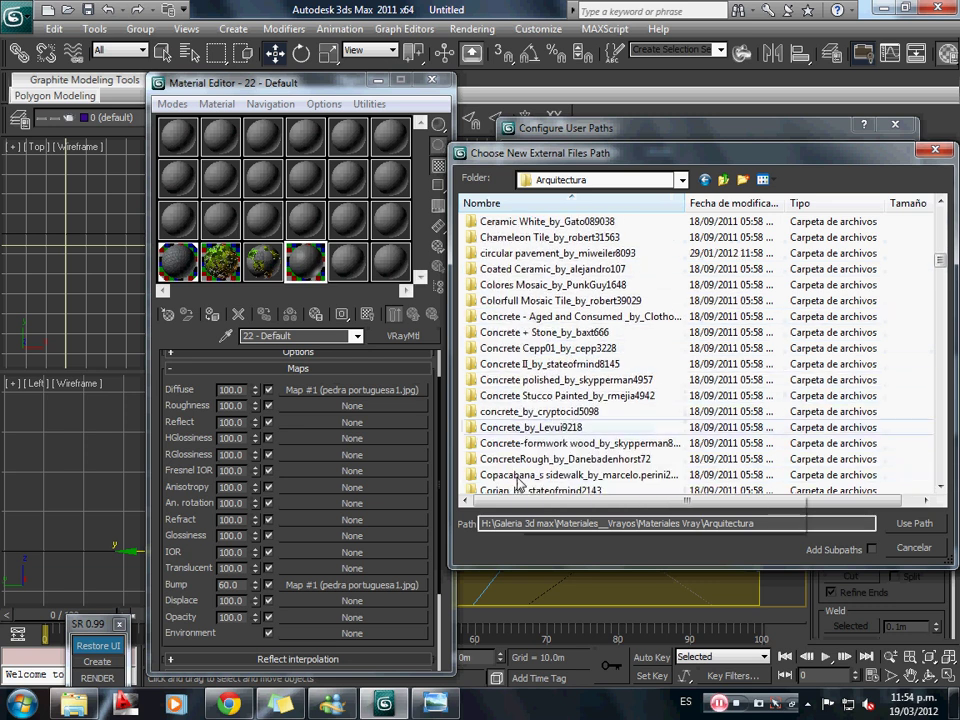
scroll(490, 478, down, 2)
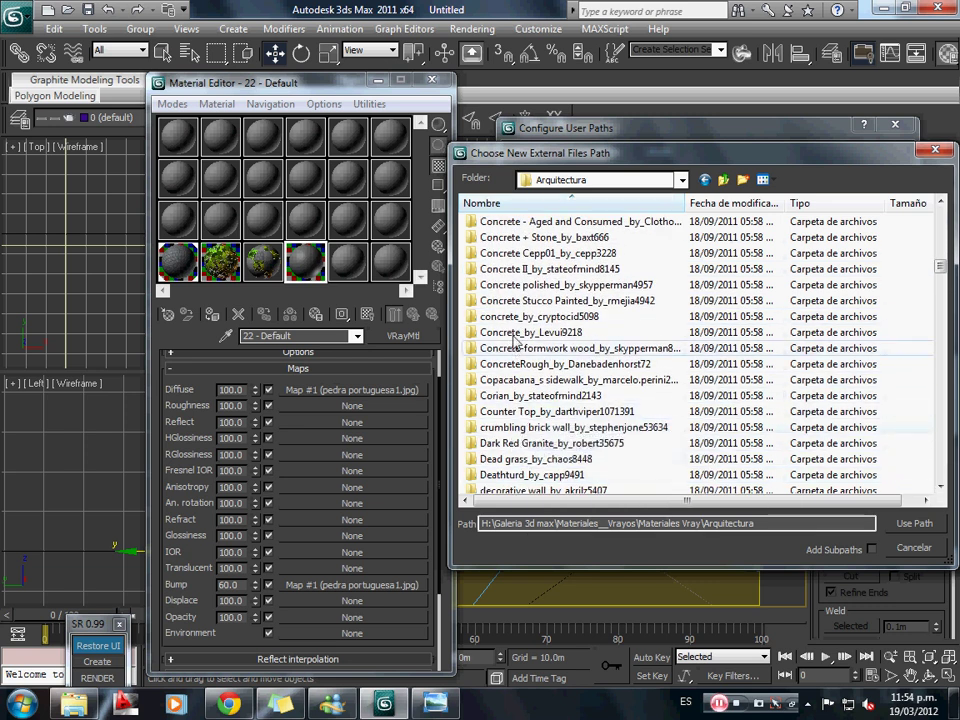
scroll(522, 300, up, 1)
double_click(520, 426)
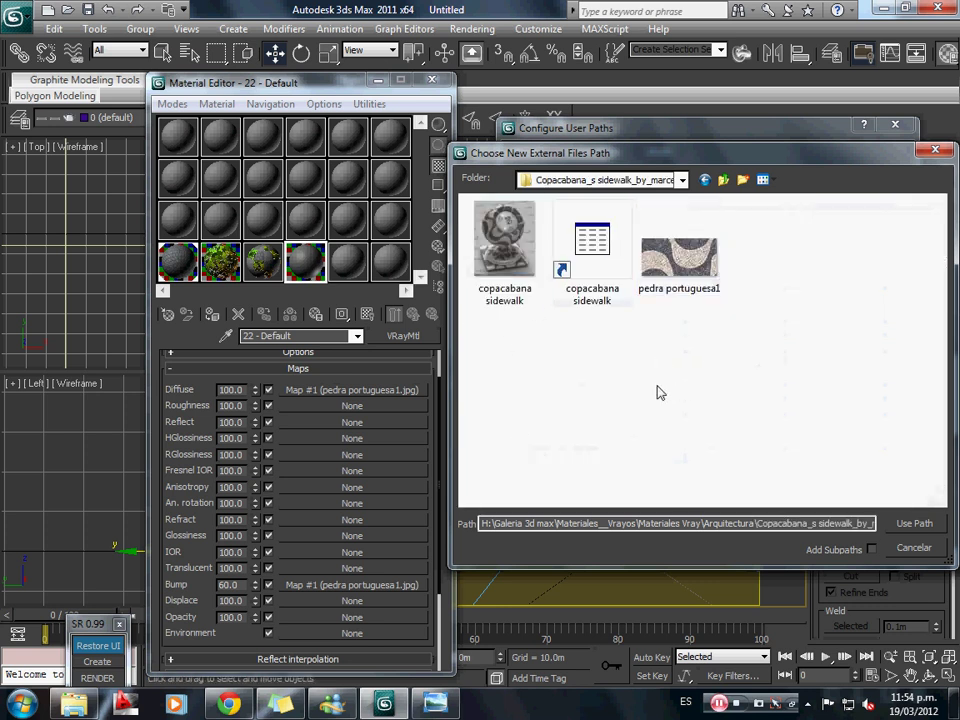
click(916, 523)
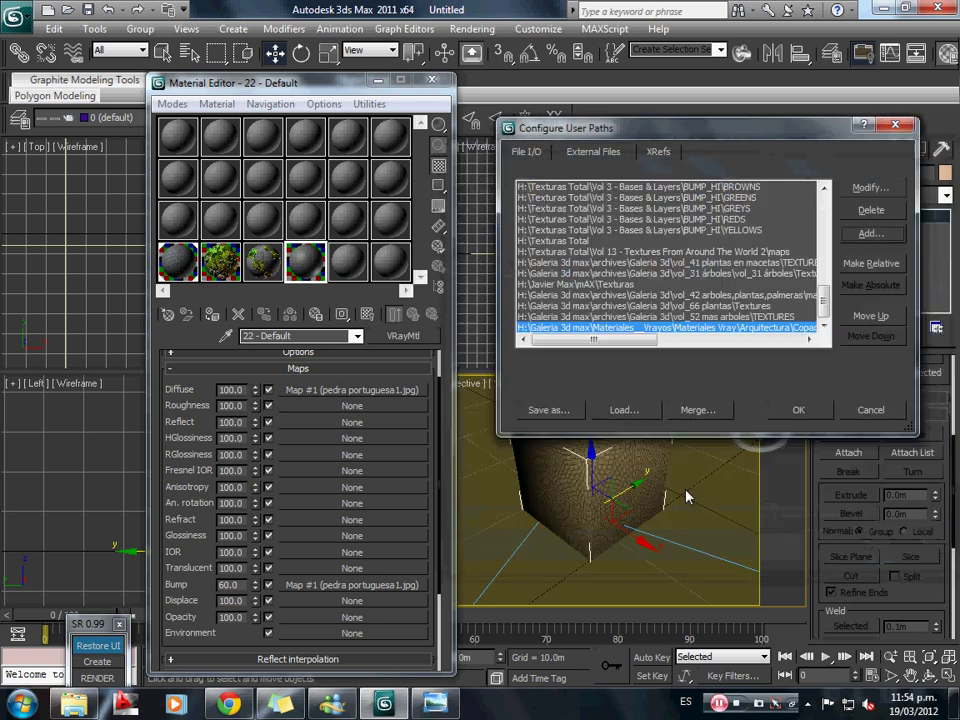
click(798, 409)
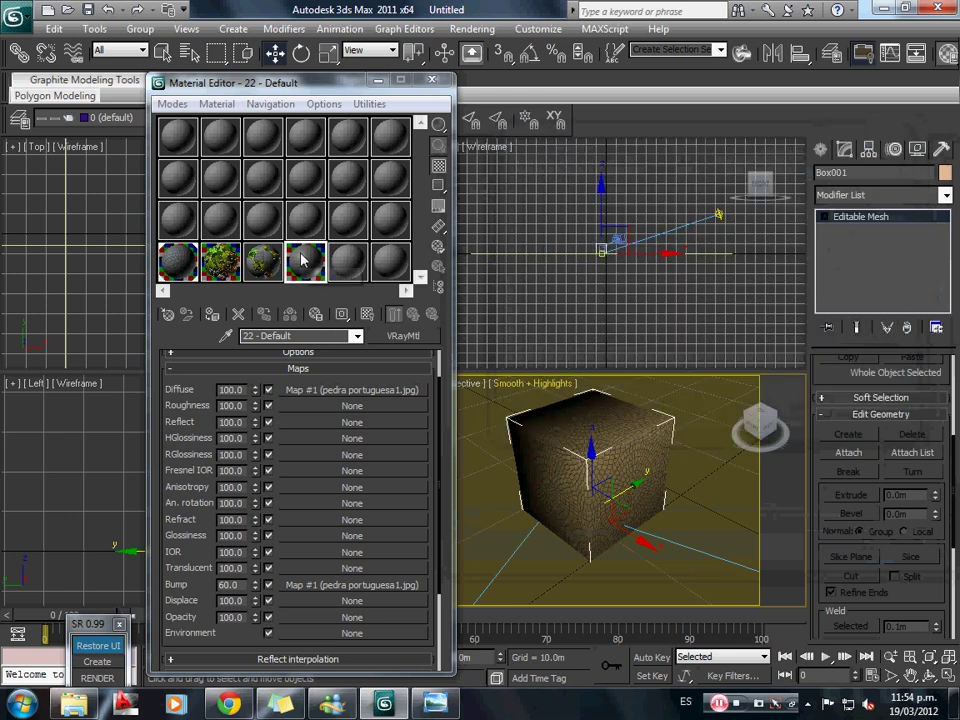
Place an instance of 22 - Default in Multimaterial's ID 3 sub-material slot and inspect its enlarged sample preview.
click(263, 262)
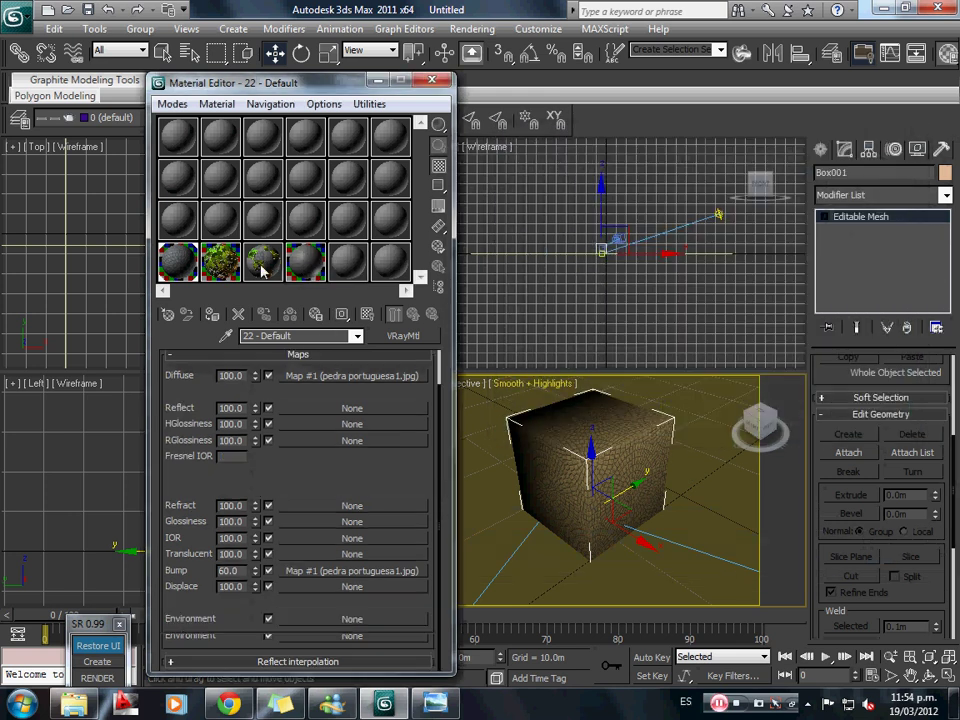
drag(297, 505, 297, 500)
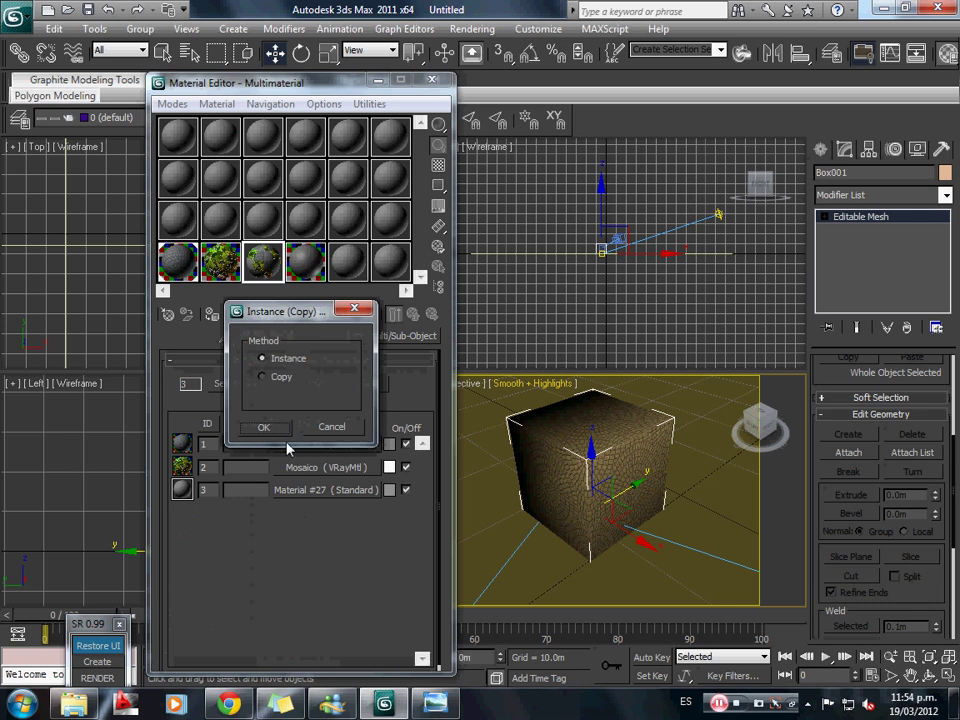
click(263, 425)
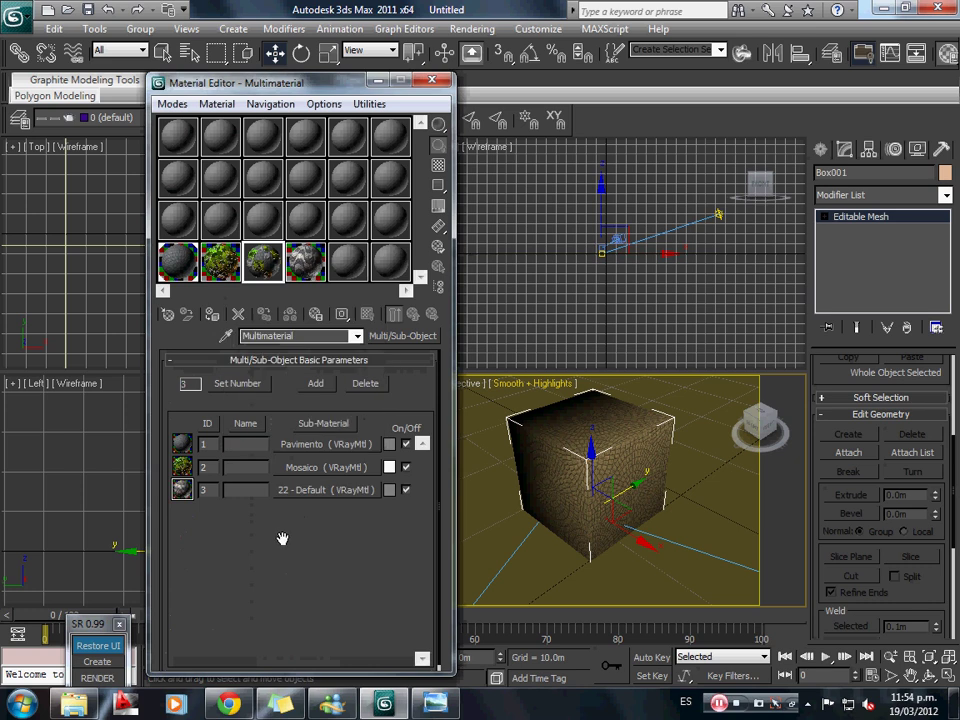
double_click(308, 265)
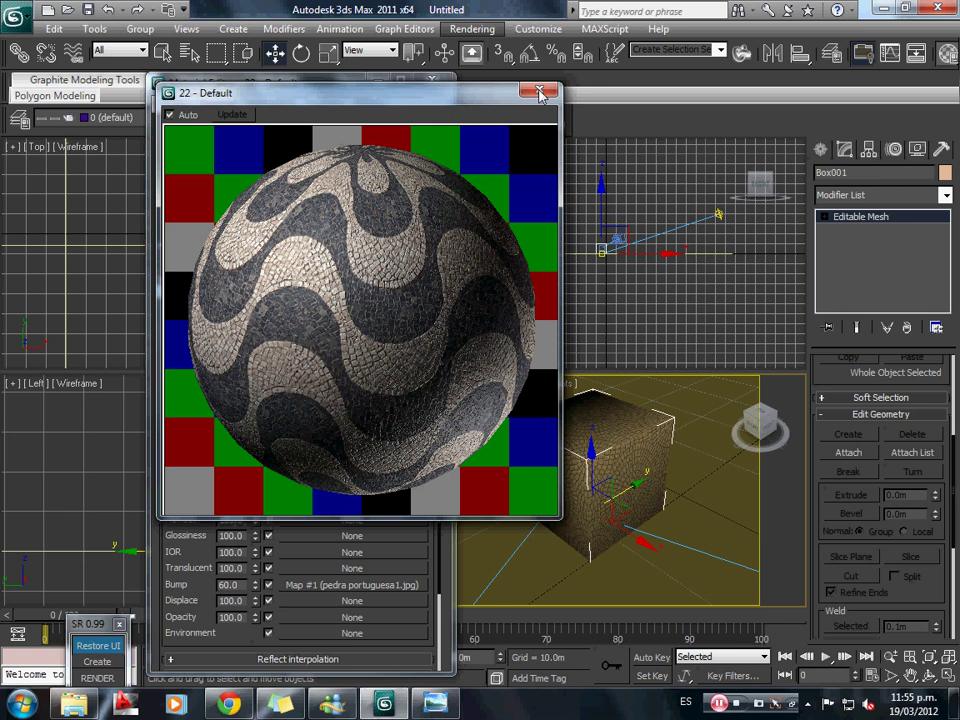
click(538, 90)
Assign Multimaterial to the selected box and inspect its faces in the Perspective view.
click(263, 261)
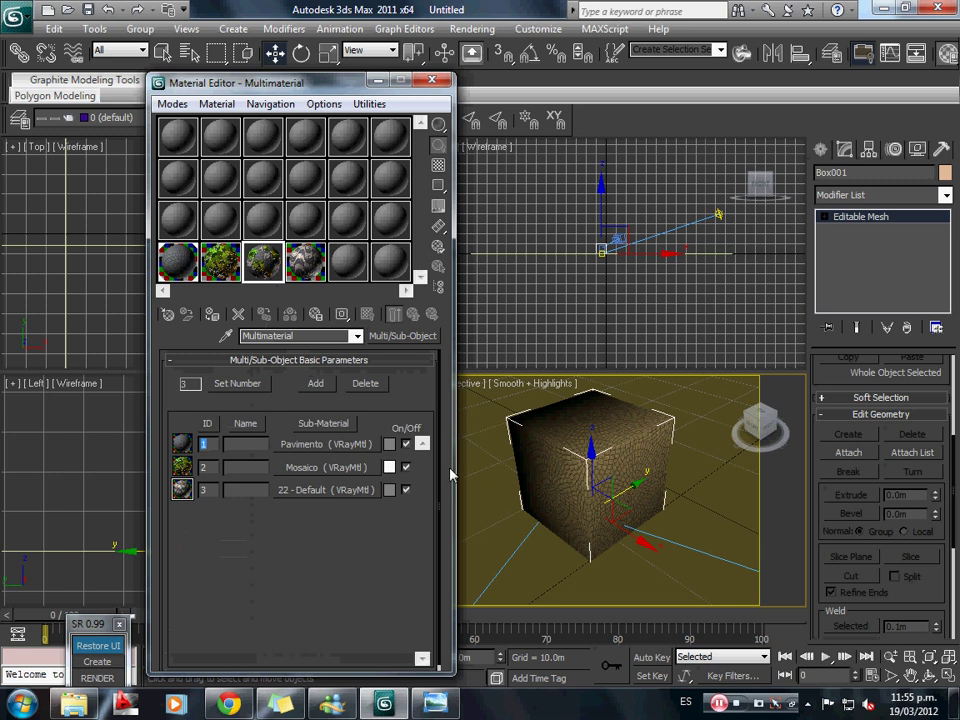
click(208, 326)
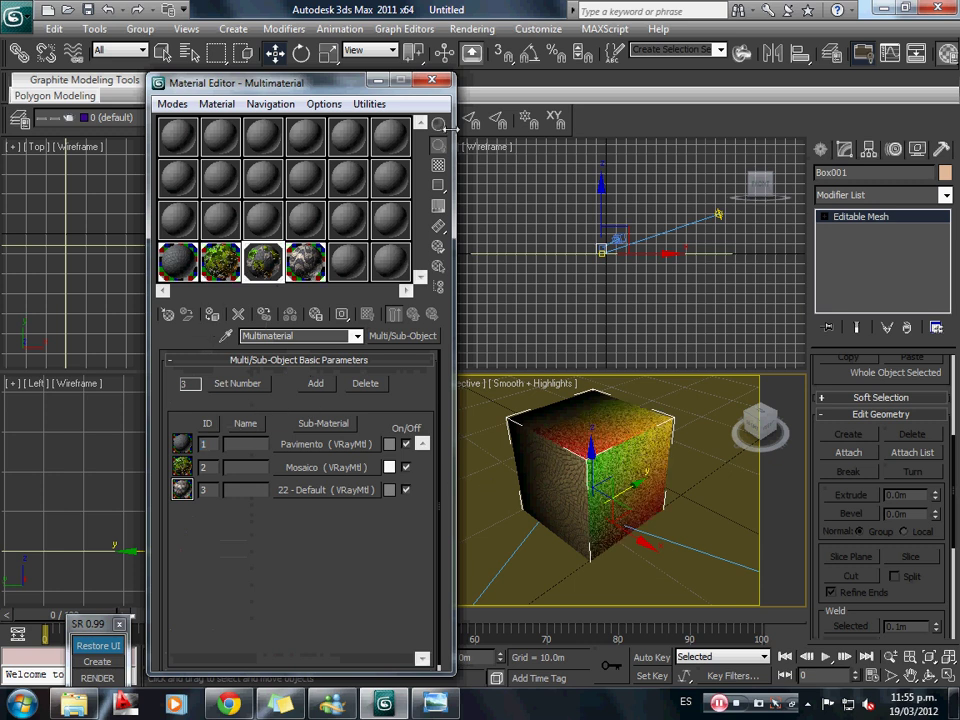
key(m)
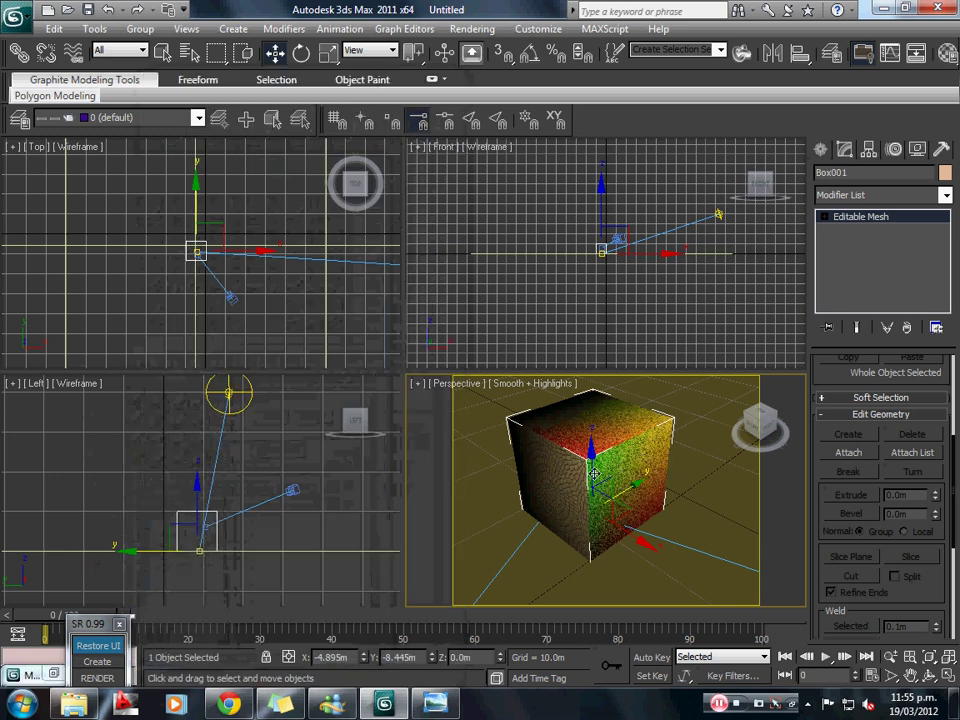
alt+middle_drag(801, 596, 690, 477)
Review the diffuse bitmap settings of the 22 - Default material and return to its parent level.
key(m)
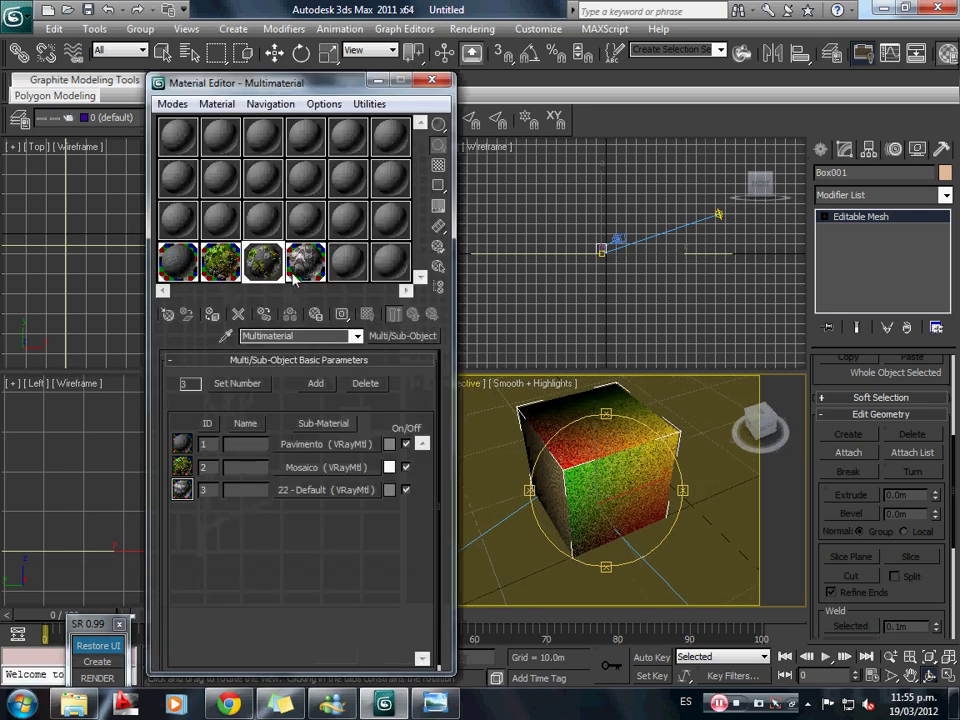
click(293, 277)
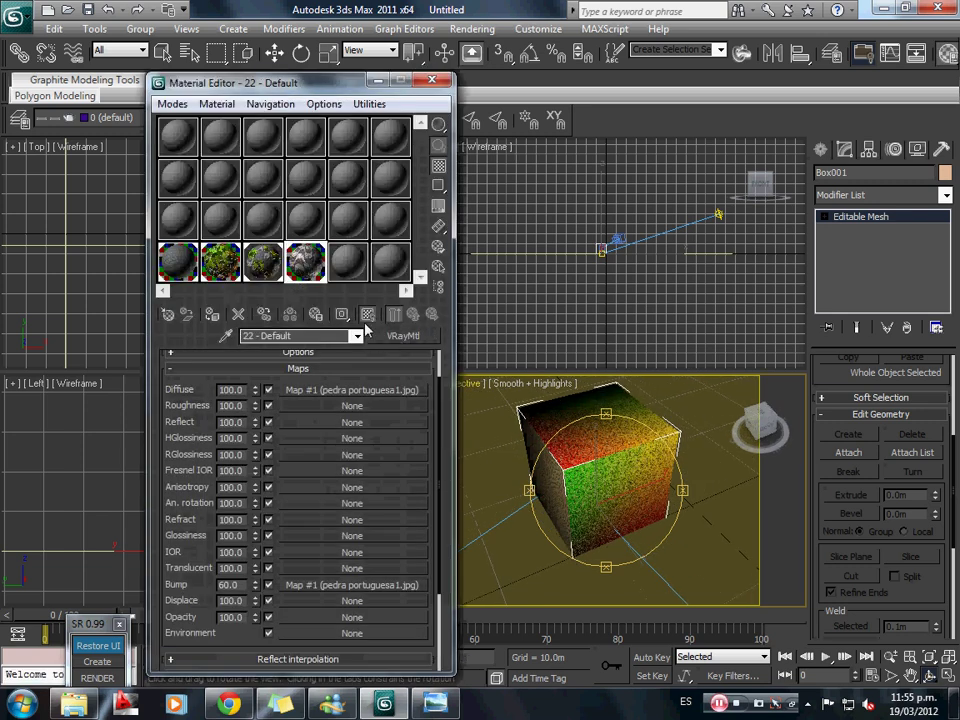
click(345, 389)
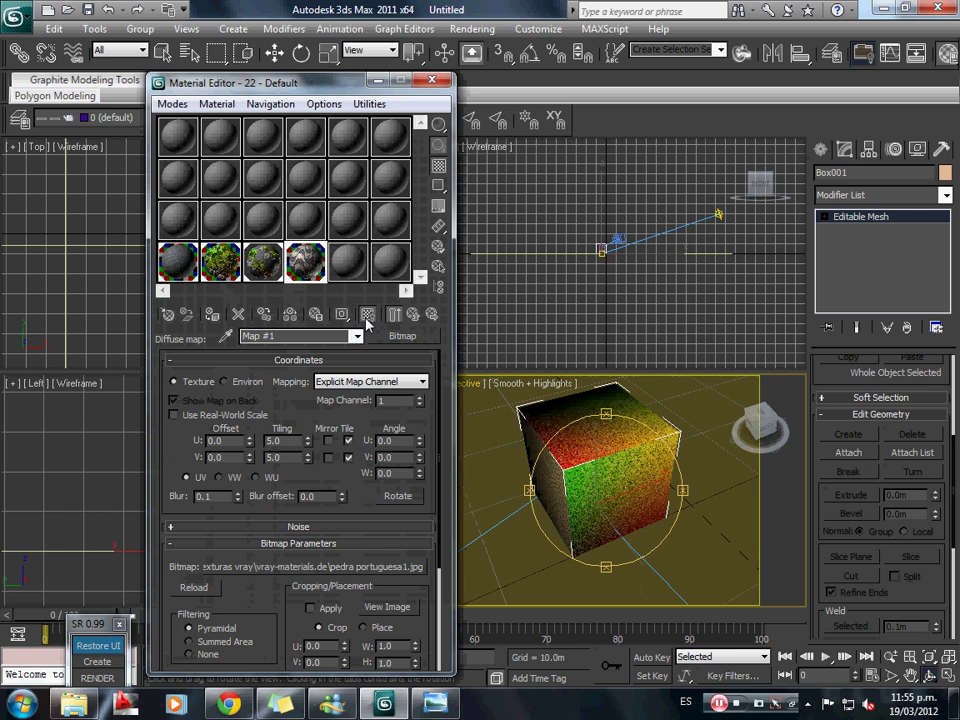
click(413, 315)
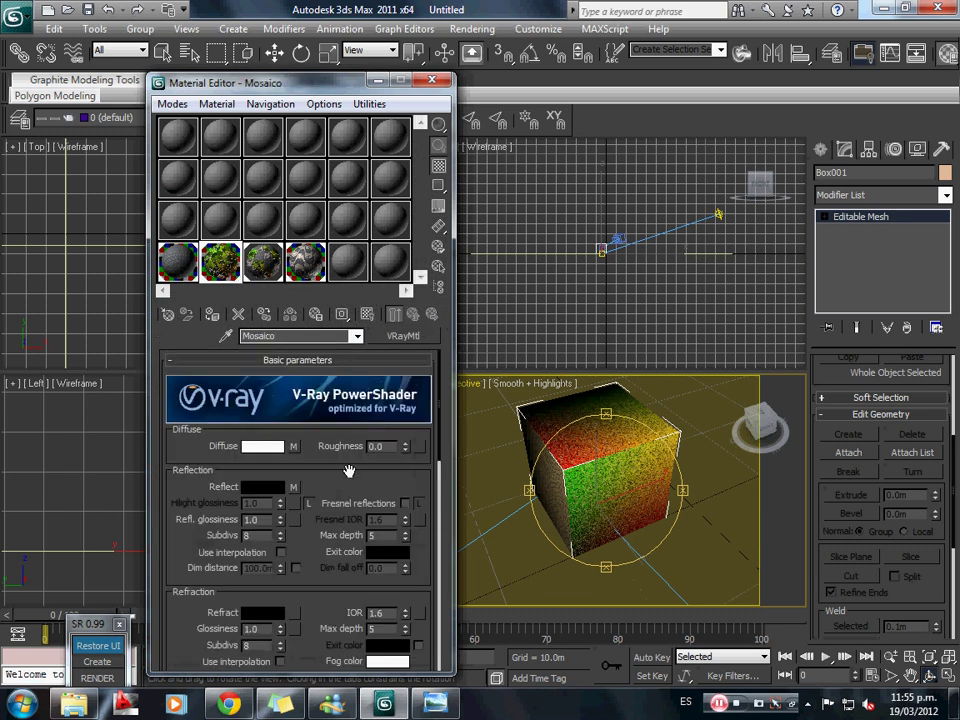
Toggle the viewport display of the Mosaico material's diffuse map off and back on.
drag(349, 471, 348, 458)
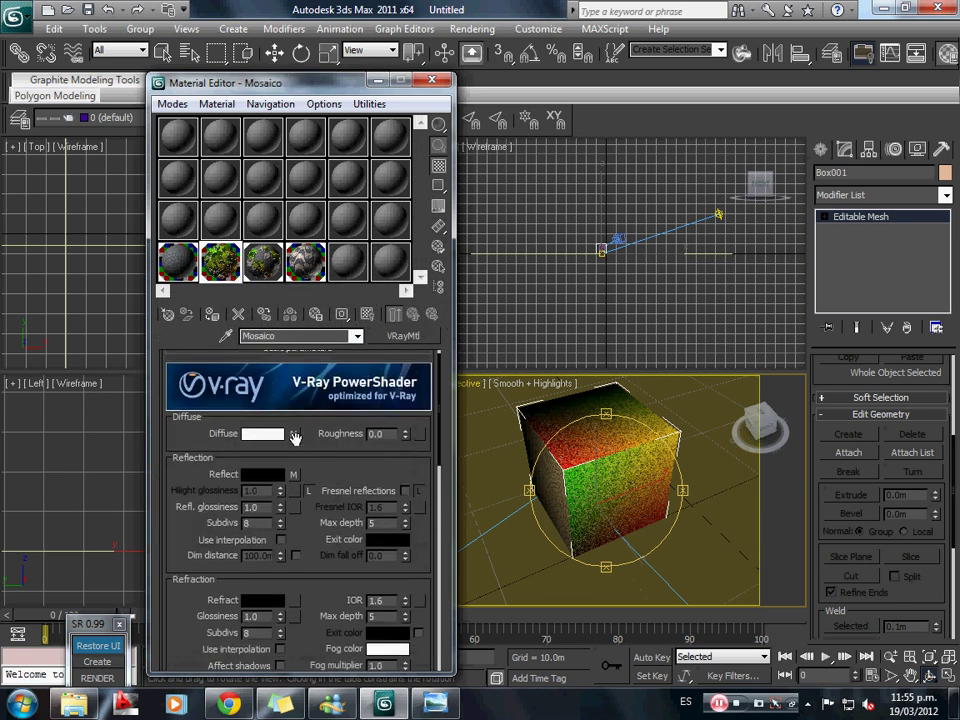
click(294, 434)
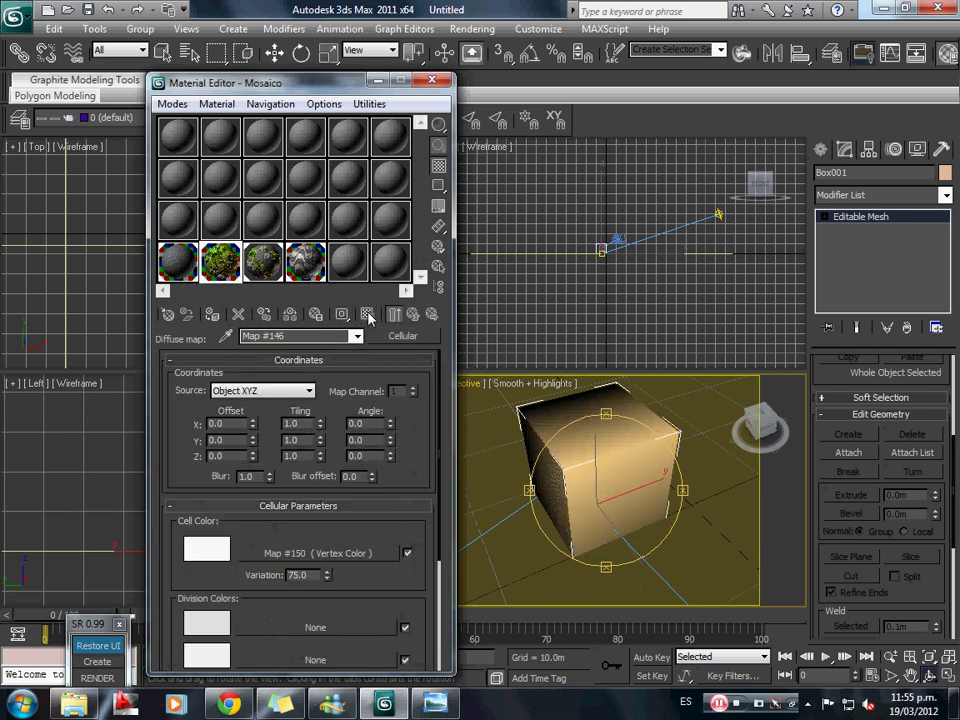
click(368, 315)
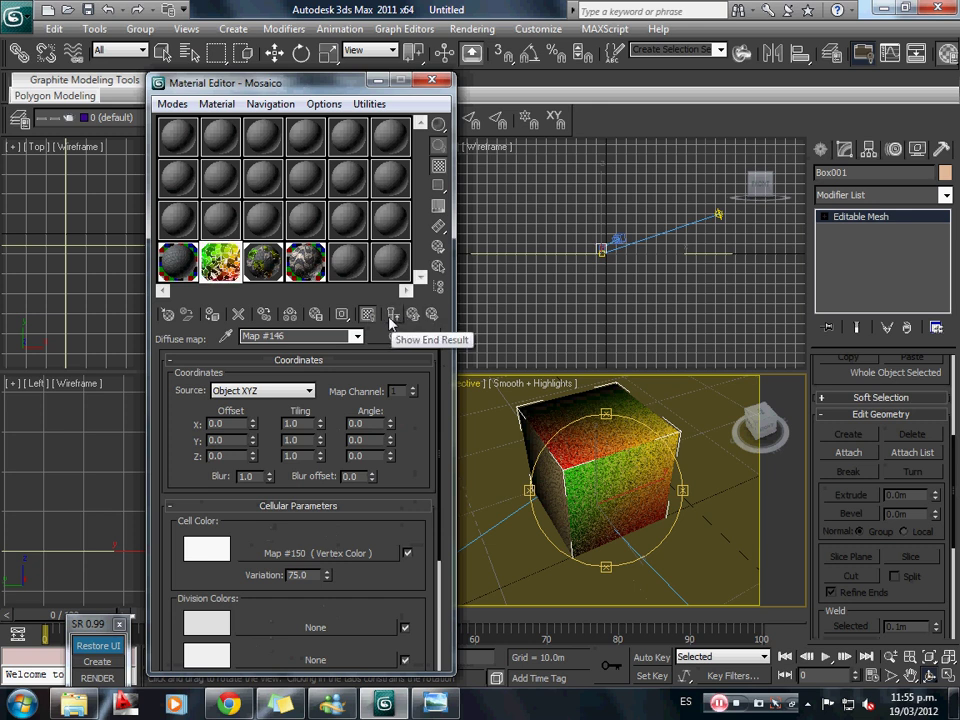
click(413, 315)
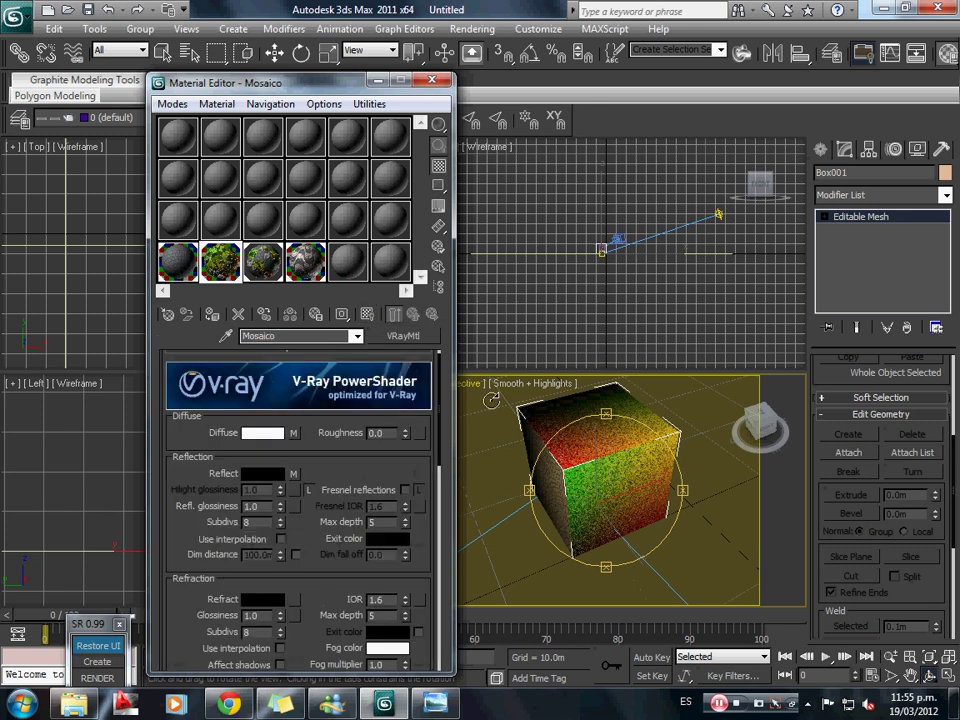
Minimize the Material Editor, switch the Perspective viewport to VRayPhysicalCamera001, and render the box.
mouse_move(594, 462)
mouse_down()
mouse_move(604, 490)
mouse_move(590, 495)
mouse_move(553, 468)
mouse_move(575, 470)
mouse_move(538, 467)
mouse_move(636, 483)
mouse_move(605, 468)
mouse_up()
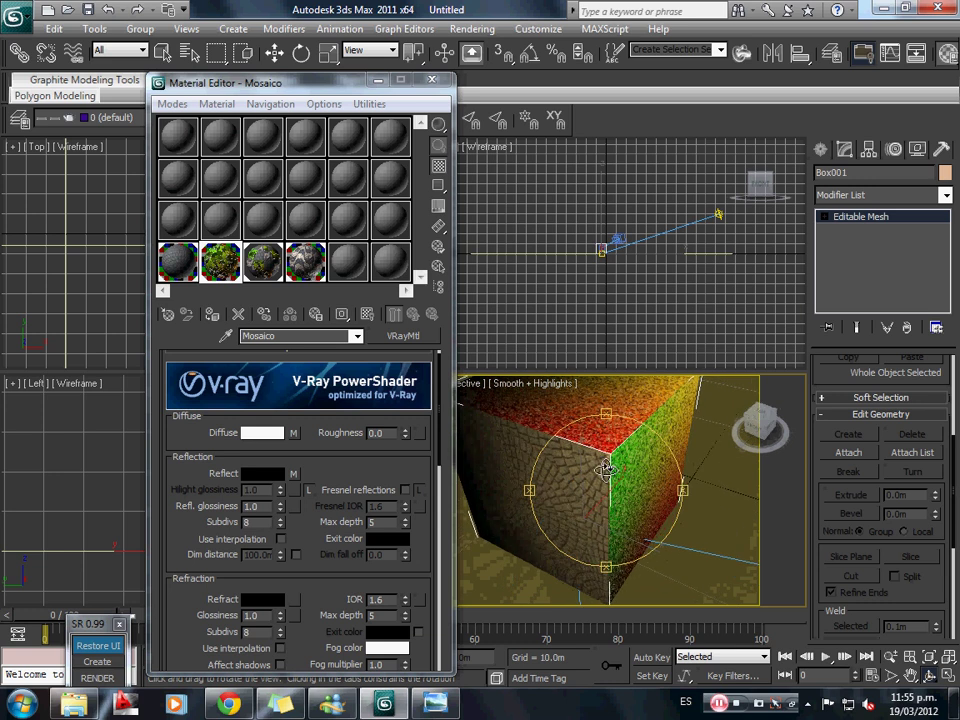
click(378, 79)
click(466, 383)
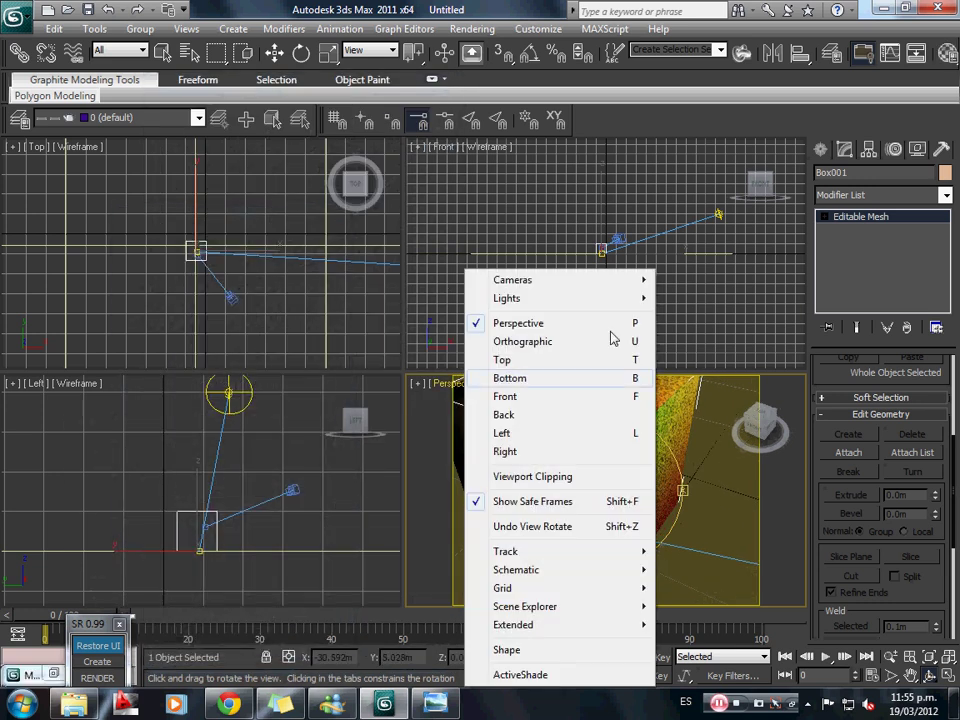
mouse_move(633, 288)
click(700, 280)
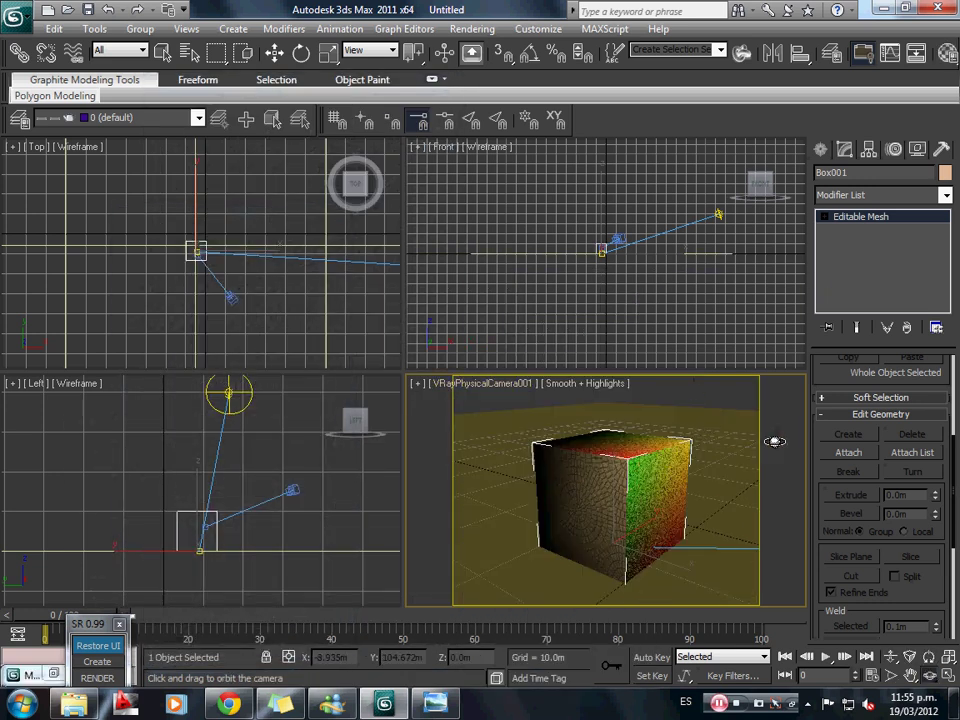
key(w)
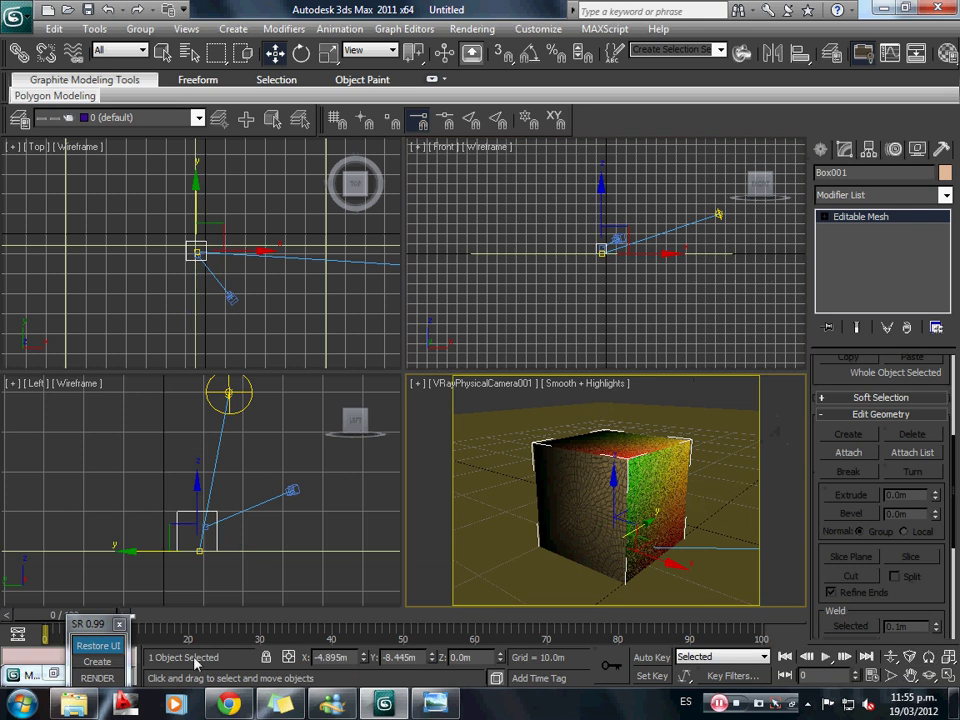
click(116, 678)
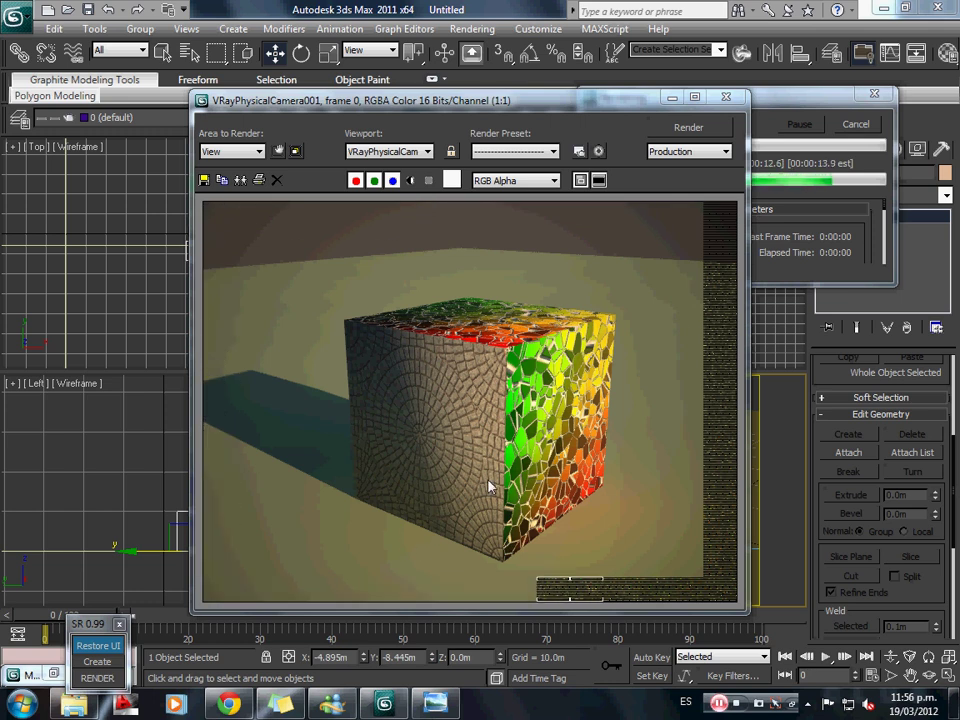
Orbit VRayPhysicalCamera001 around to the box's copacabana sidewalk face and render that view.
click(671, 97)
drag(697, 510, 710, 572)
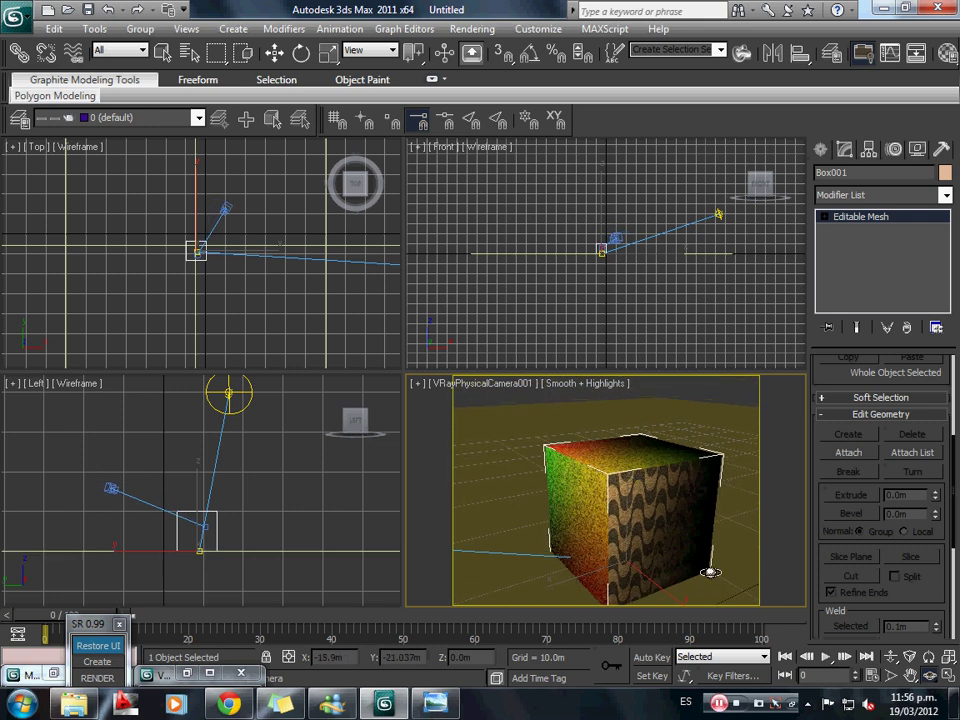
click(90, 677)
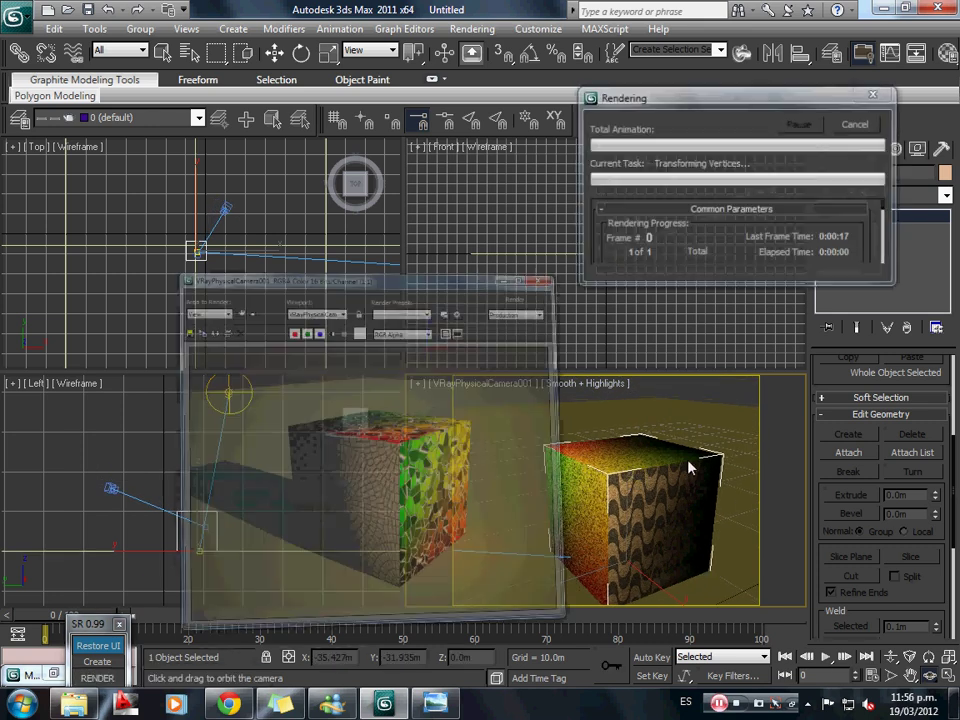